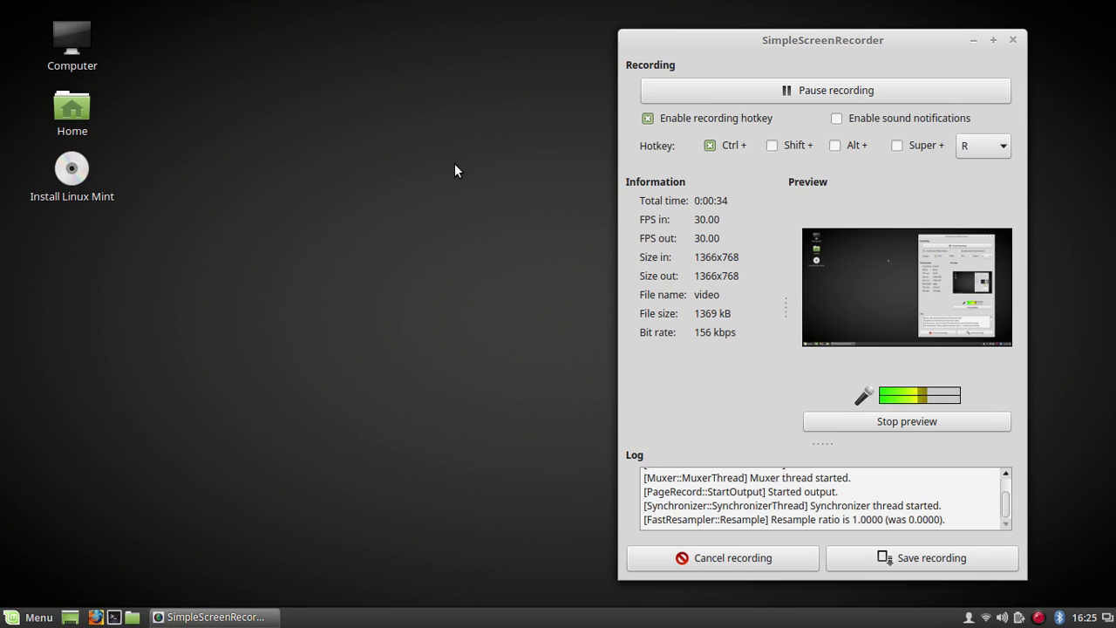
Bring the screen recorder forward, then minimize it out of the way
{"action": "left_click", "coordinate": [70, 181]}
{"action": "left_click", "coordinate": [120, 301]}
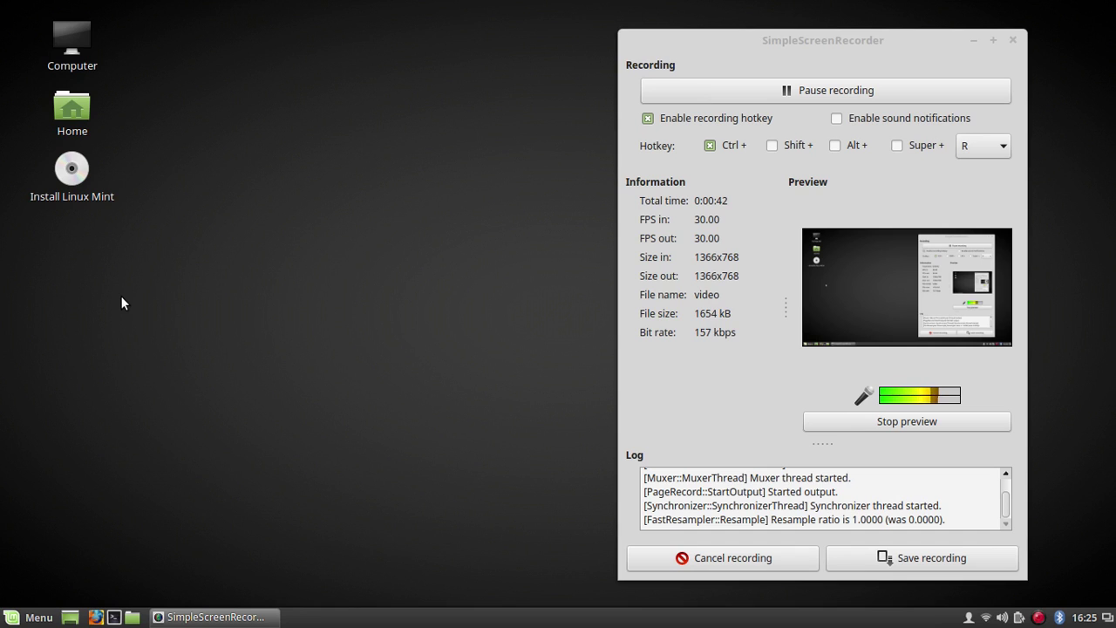
{"action": "left_click", "coordinate": [781, 40]}
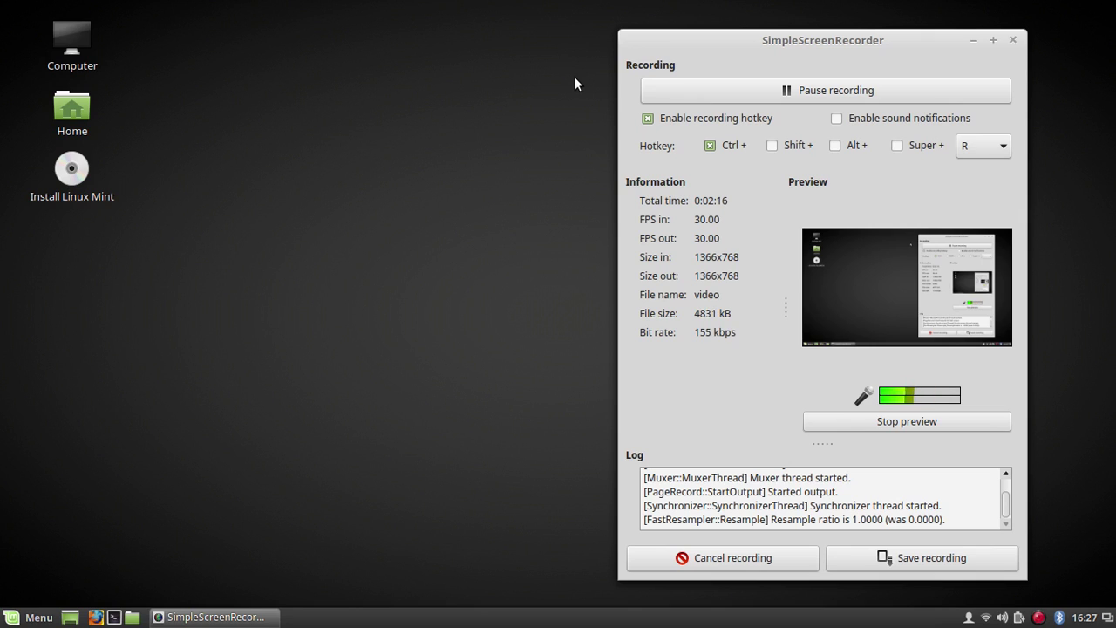
{"action": "left_click", "coordinate": [974, 40]}
Launch GParted from the Menu by searching 'gpa', and move its window up and left
{"action": "left_click", "coordinate": [3, 615]}
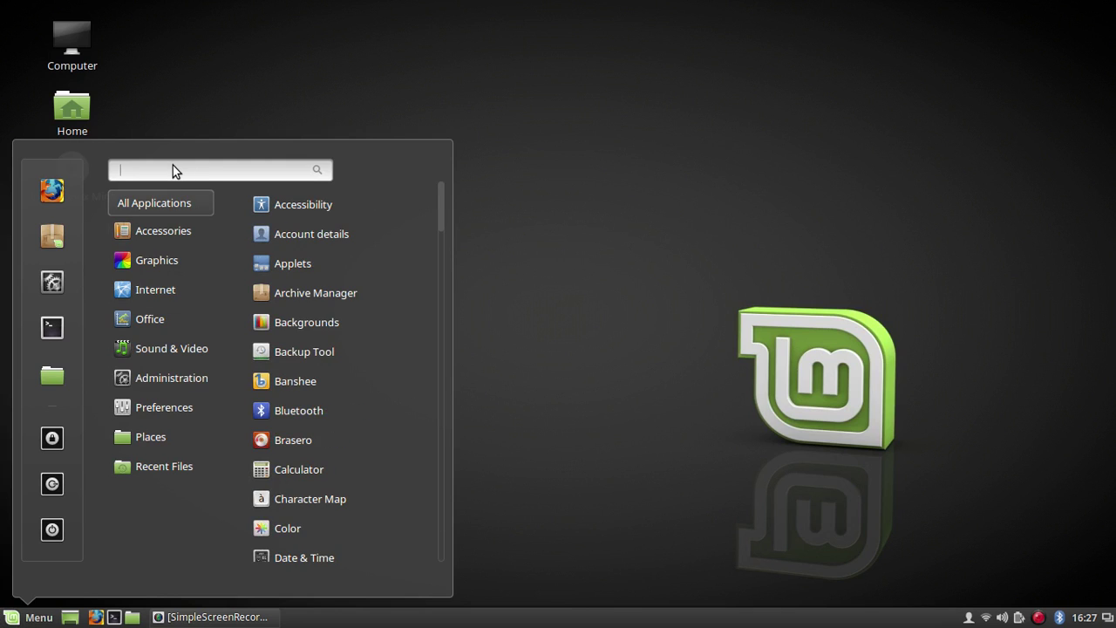
{"action": "type", "text": "gpa"}
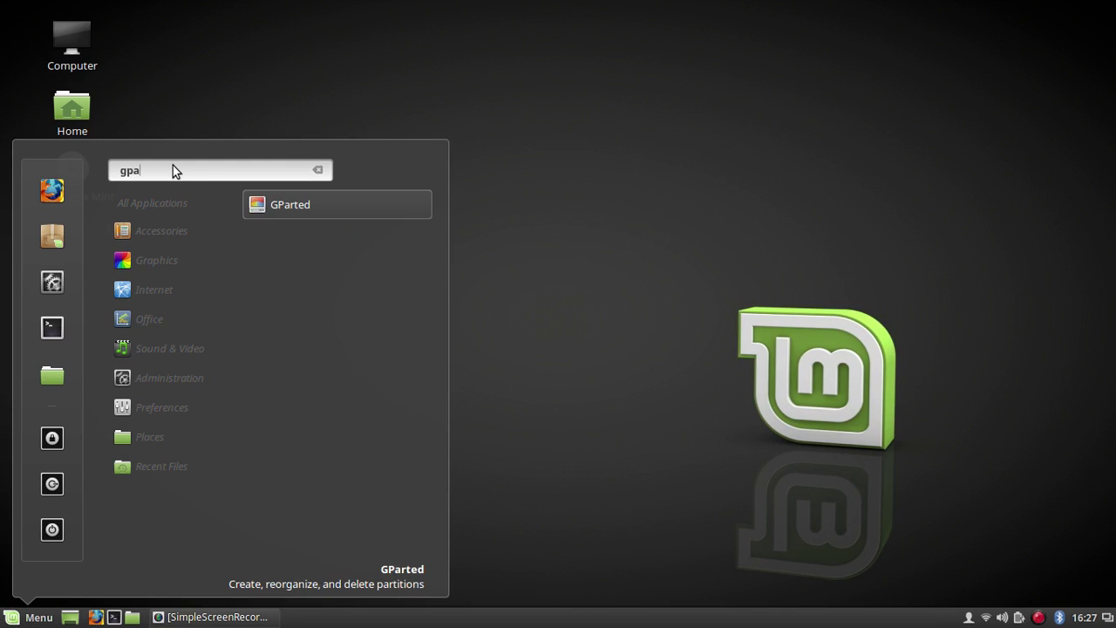
{"action": "left_click", "coordinate": [305, 207]}
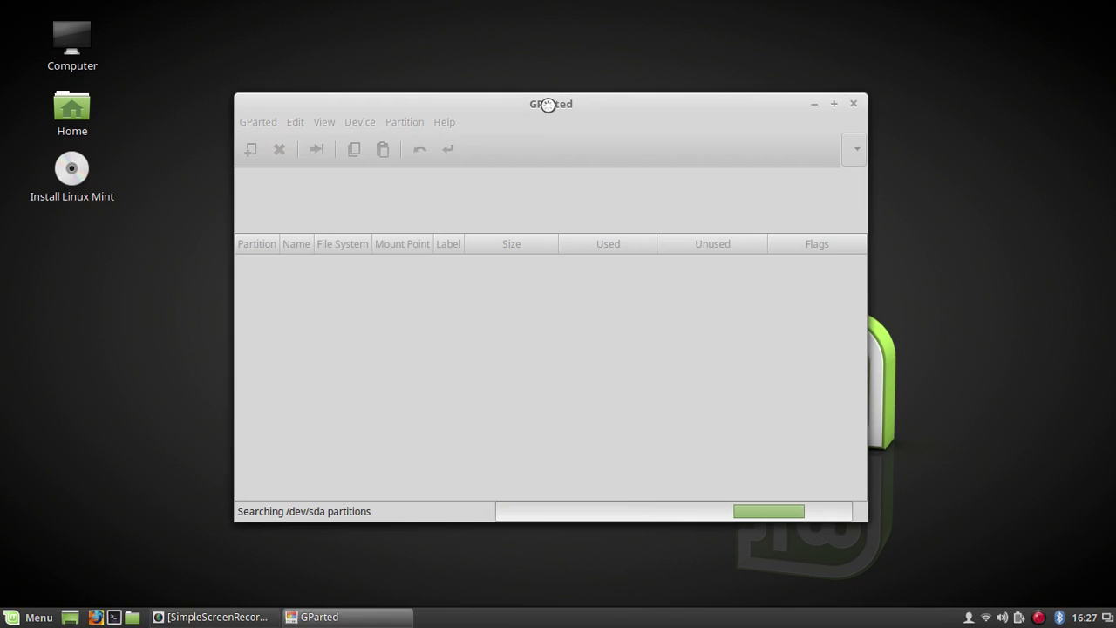
{"action": "left_click_drag", "start_coordinate": [547, 105], "coordinate": [426, 89]}
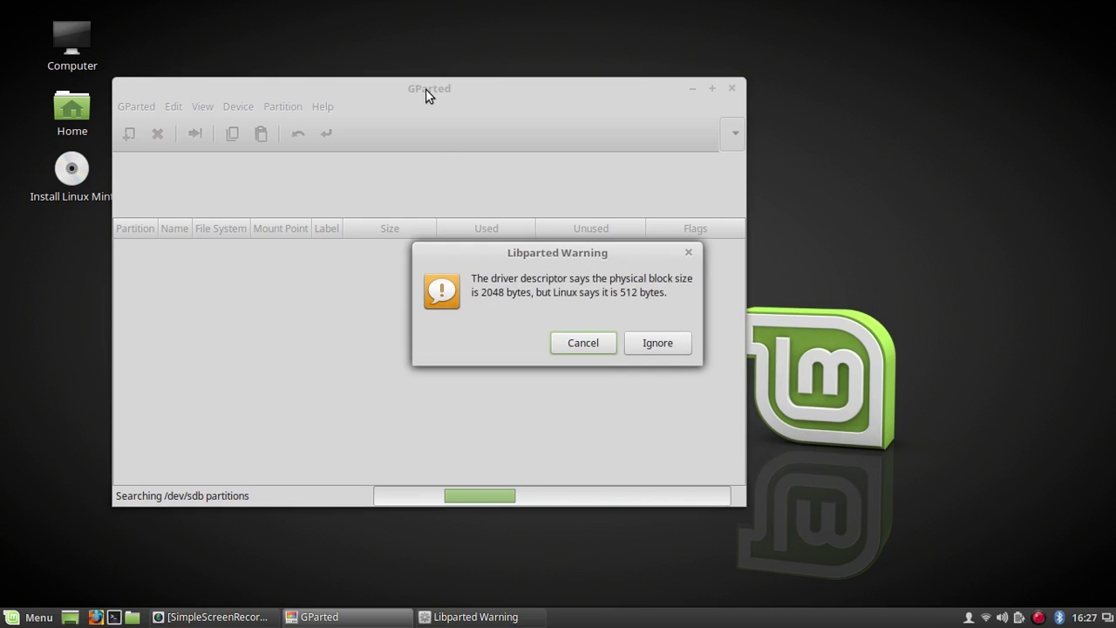
Ignore the Libparted block-size warning, then move and enlarge the GParted window
{"action": "left_click", "coordinate": [647, 351]}
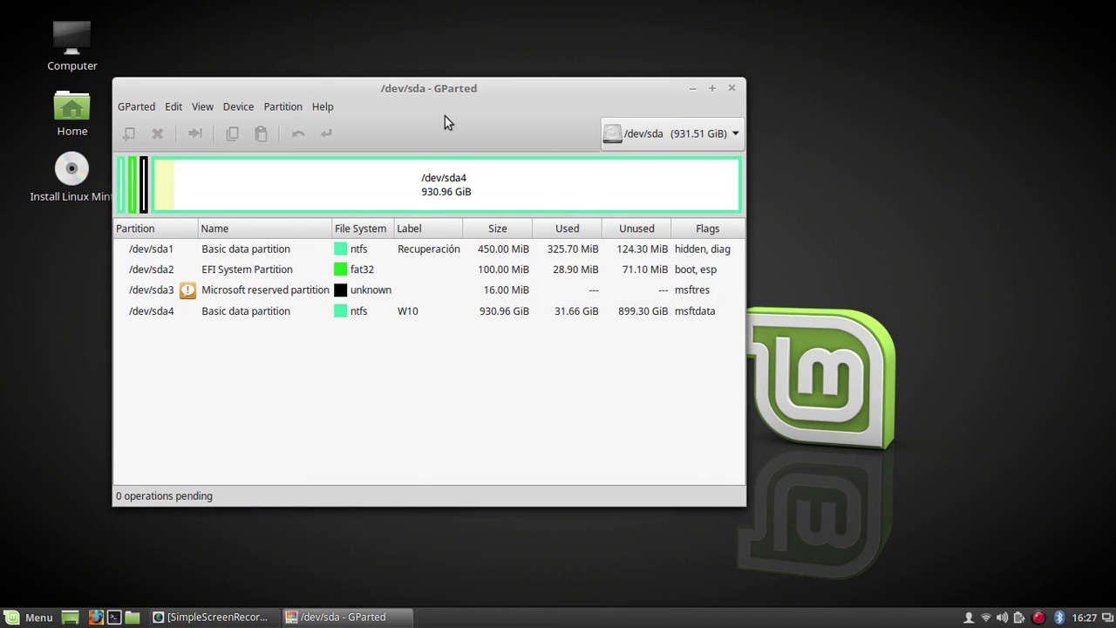
{"action": "left_click_drag", "start_coordinate": [441, 100], "coordinate": [388, 69]}
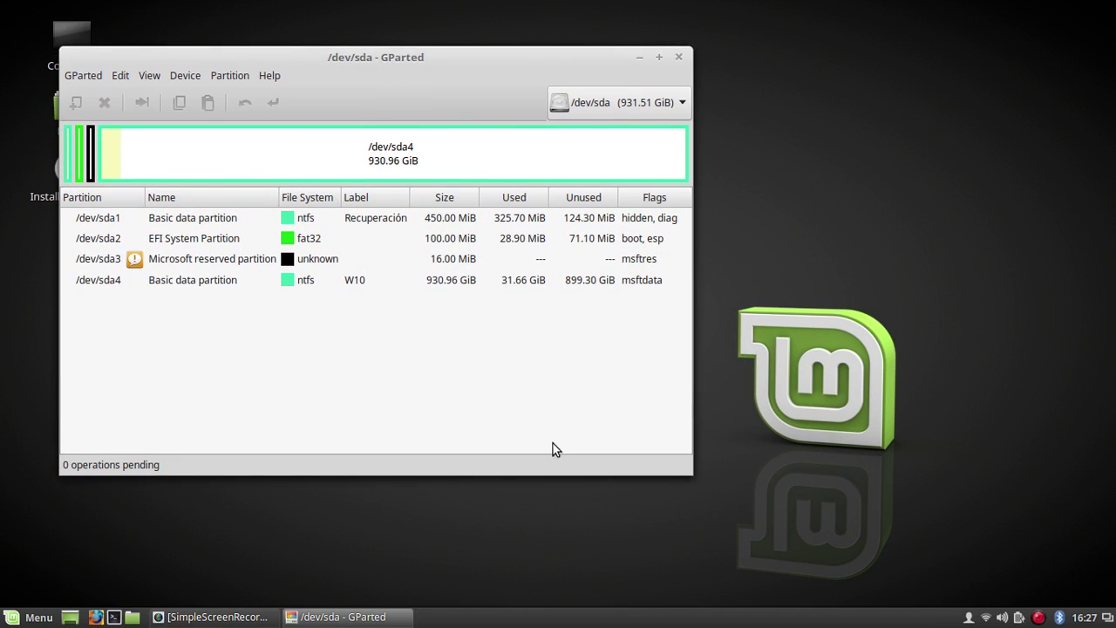
{"action": "left_click_drag", "start_coordinate": [687, 471], "coordinate": [1067, 445]}
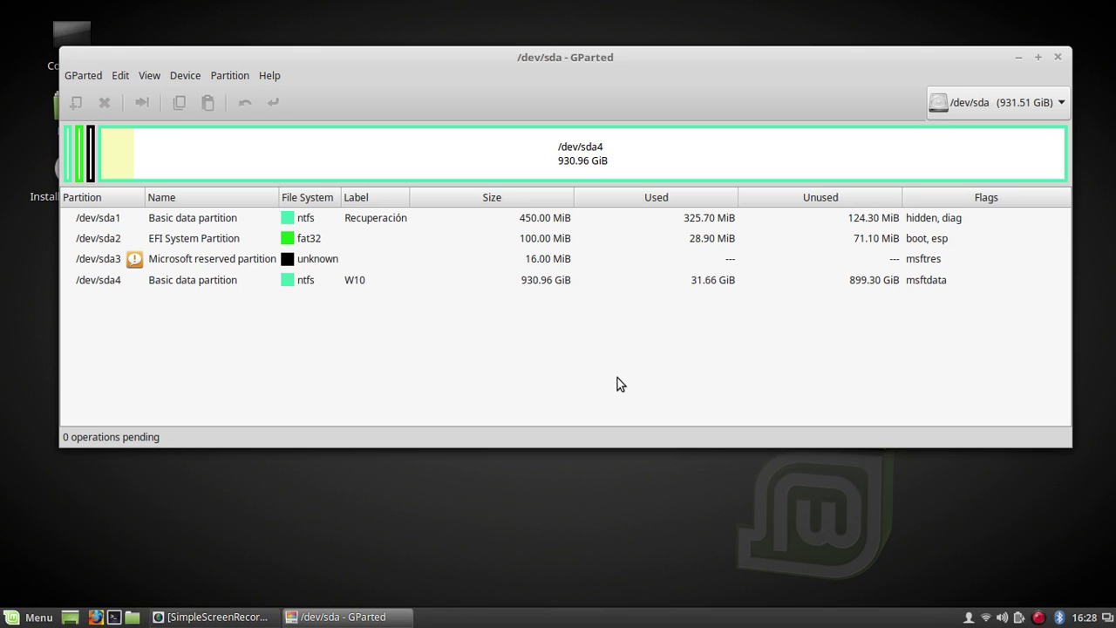
Review each /dev/sda partition: Recuperación, EFI System, Microsoft reserved and W10
{"action": "left_click", "coordinate": [193, 223]}
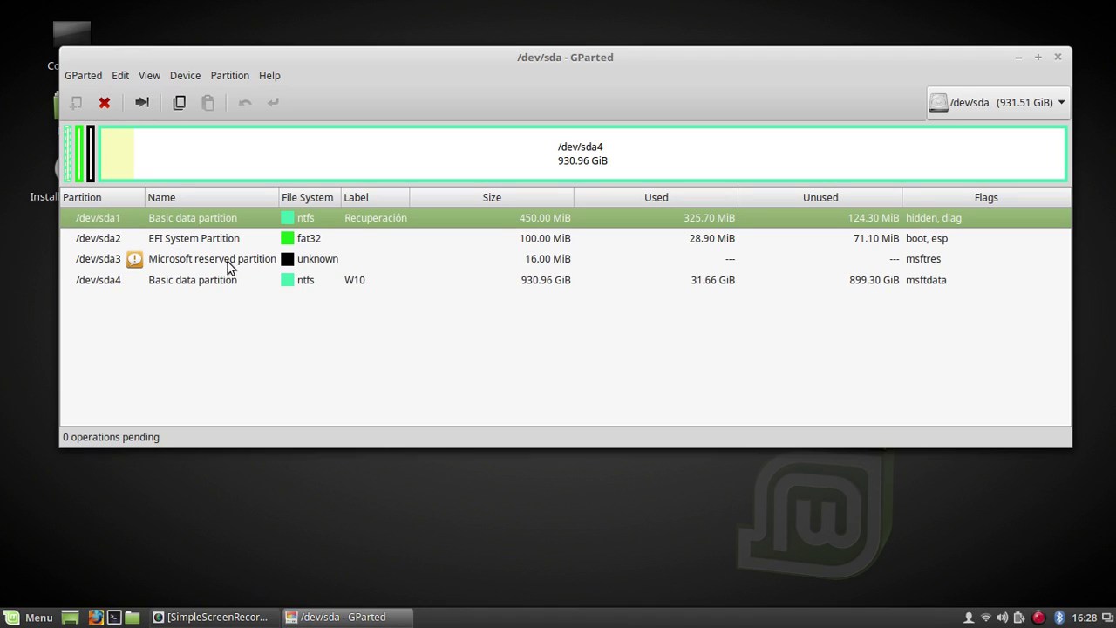
{"action": "left_click", "coordinate": [187, 232]}
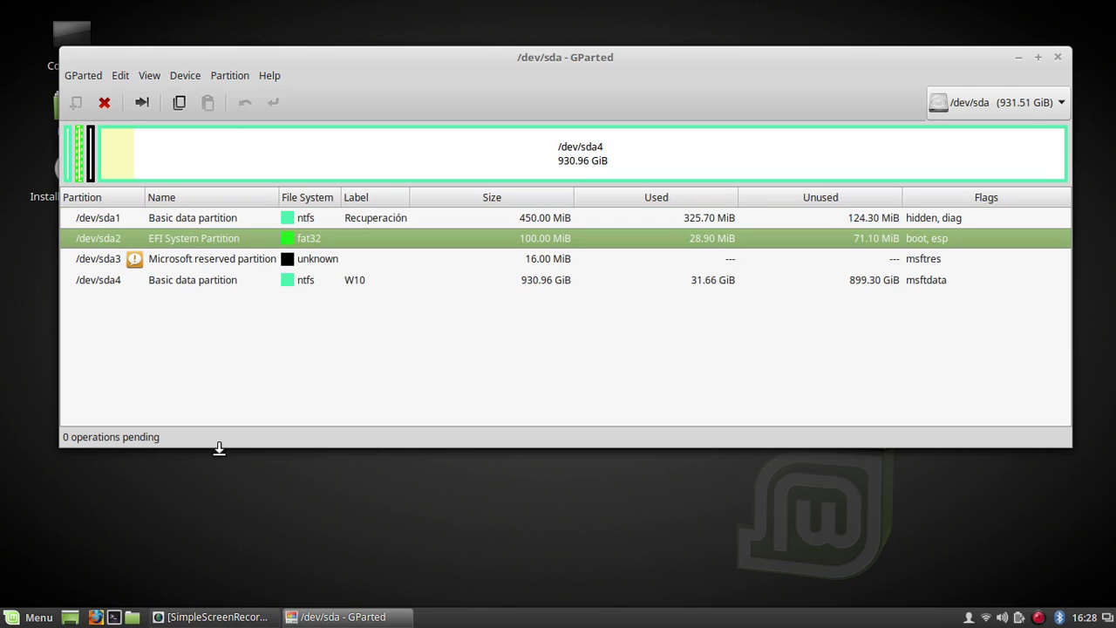
{"action": "left_click", "coordinate": [250, 265]}
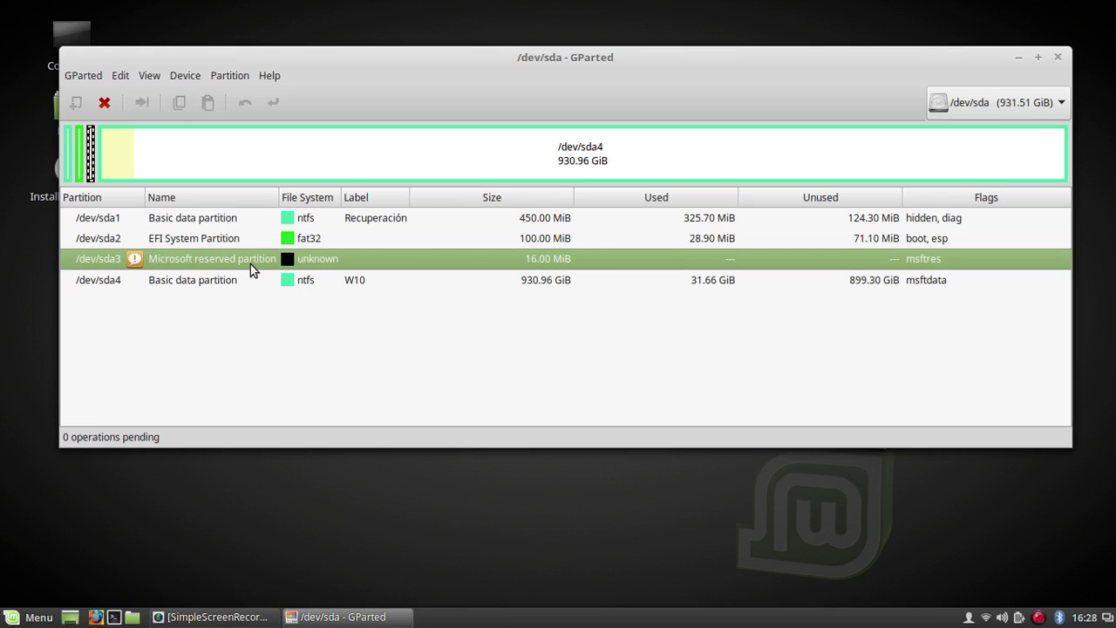
{"action": "left_click", "coordinate": [166, 281]}
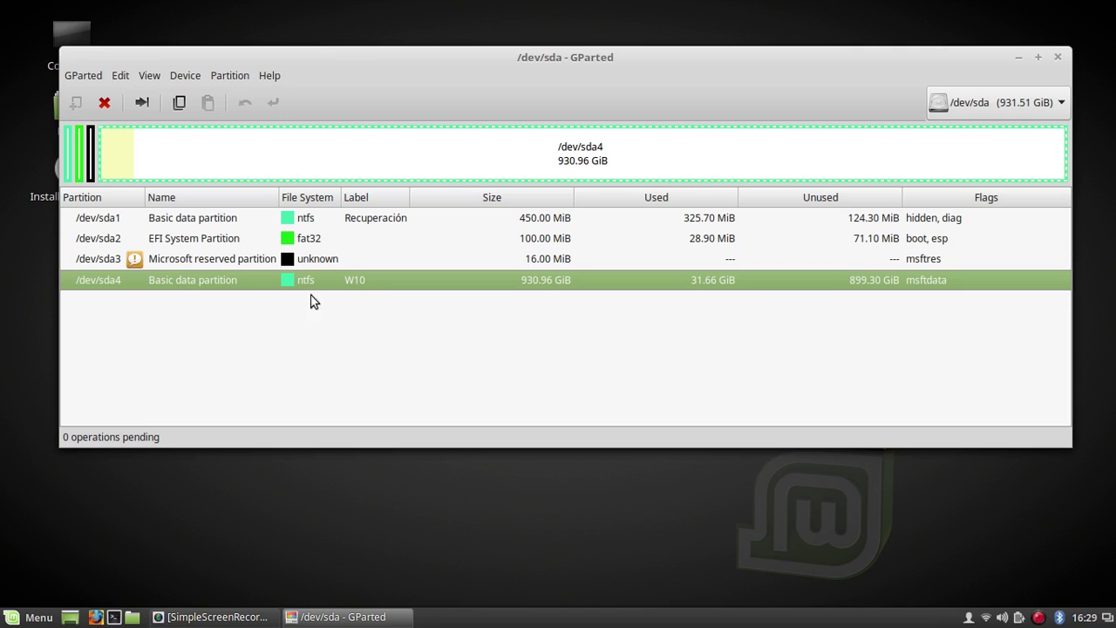
{"action": "left_click", "coordinate": [121, 220]}
{"action": "left_click", "coordinate": [118, 241]}
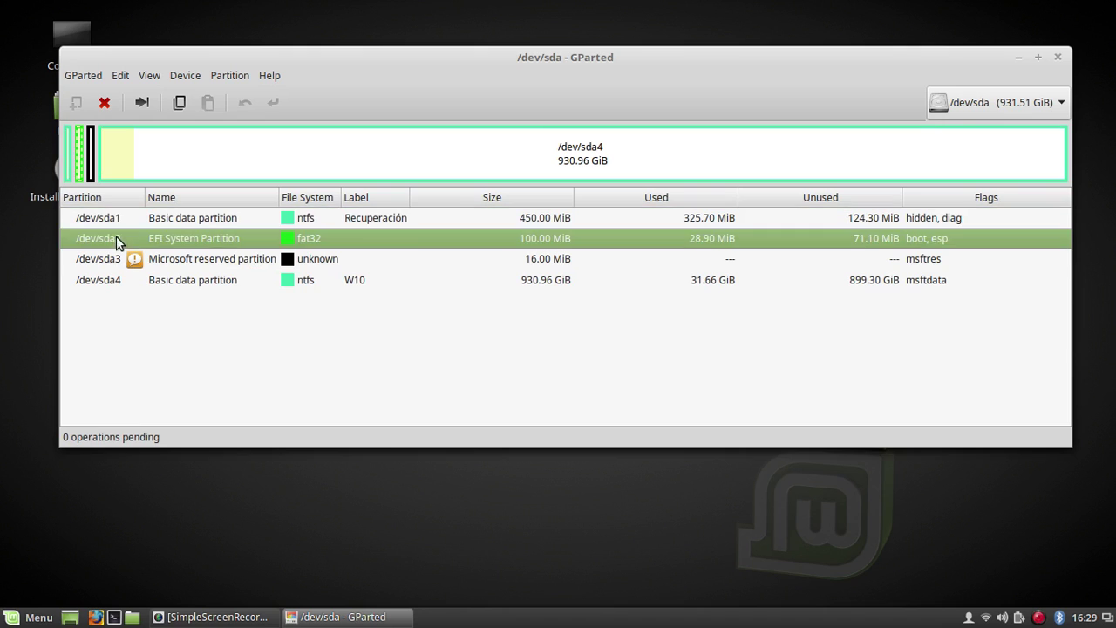
{"action": "left_click", "coordinate": [104, 260]}
{"action": "left_click", "coordinate": [100, 278]}
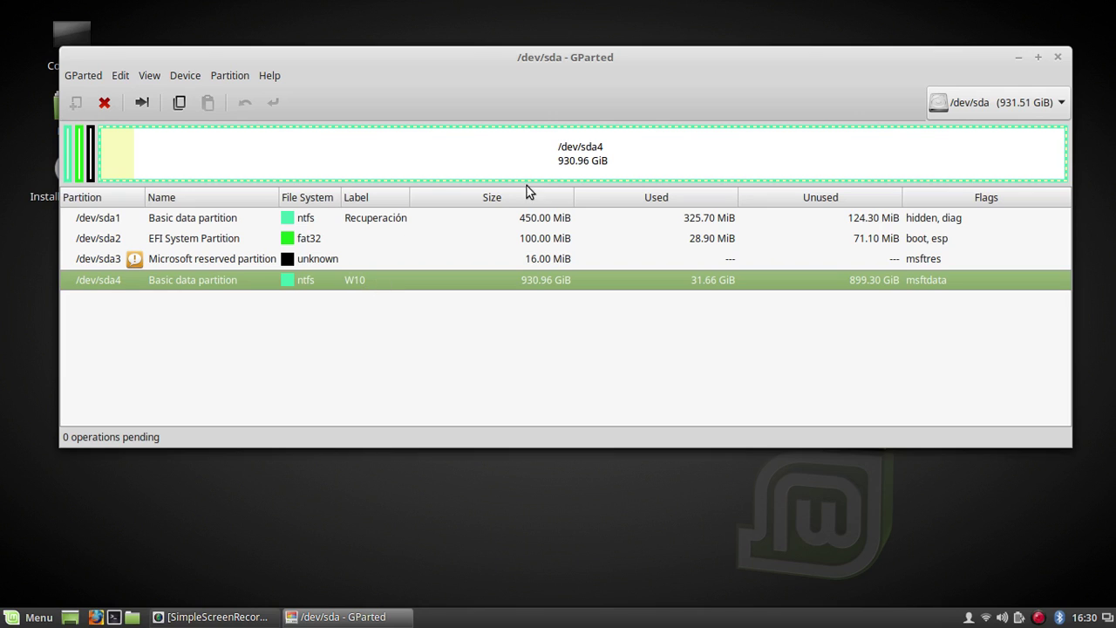
Shrink W10 partition /dev/sda4 to 280271 MiB in Resize/Move, leaving 673031 MiB free after it
{"action": "right_click", "coordinate": [565, 151]}
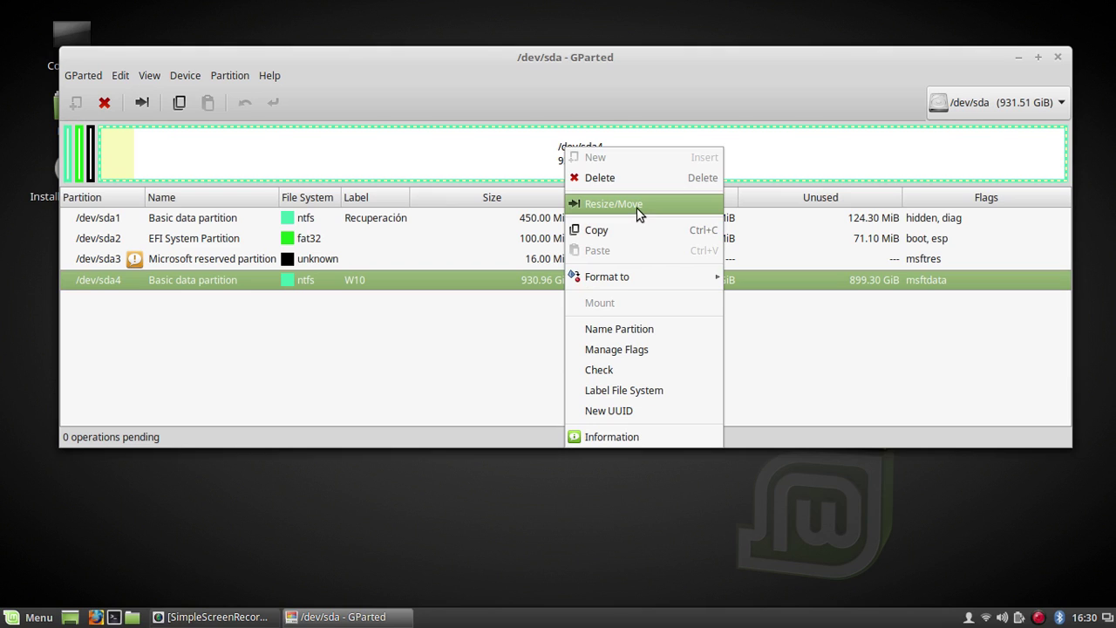
{"action": "left_click", "coordinate": [637, 207]}
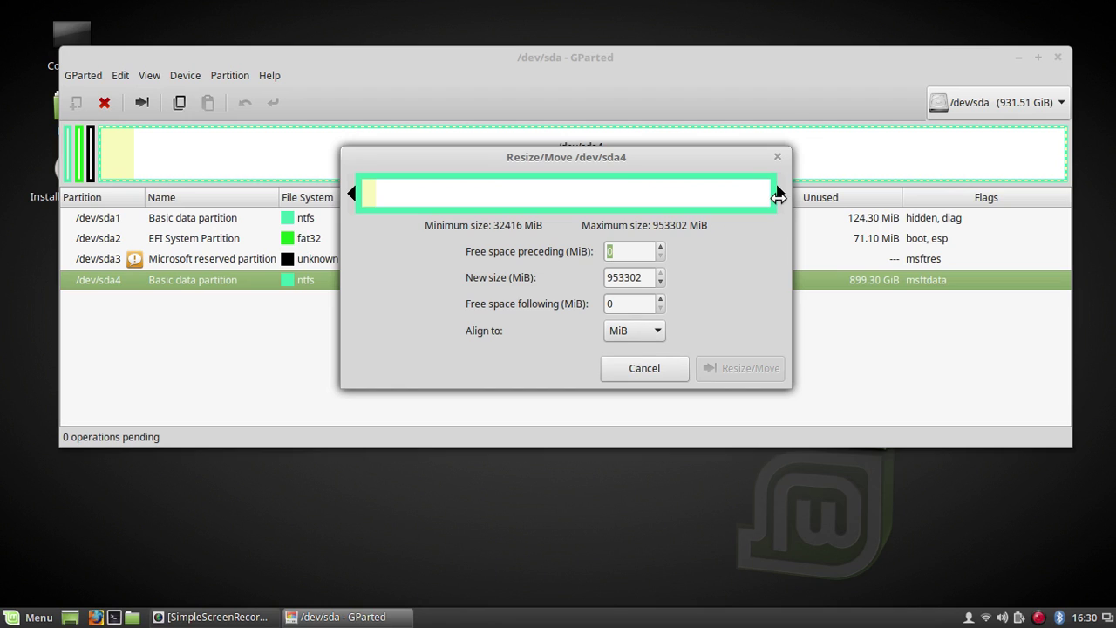
{"action": "left_click_drag", "start_coordinate": [777, 196], "coordinate": [610, 195]}
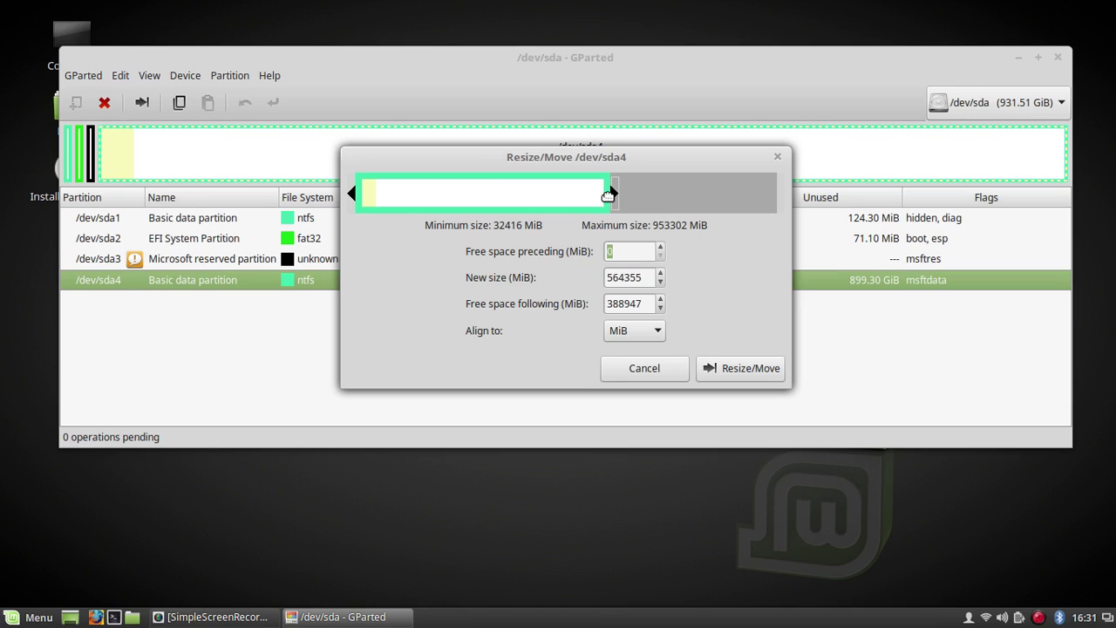
{"action": "left_click_drag", "start_coordinate": [608, 196], "coordinate": [488, 197]}
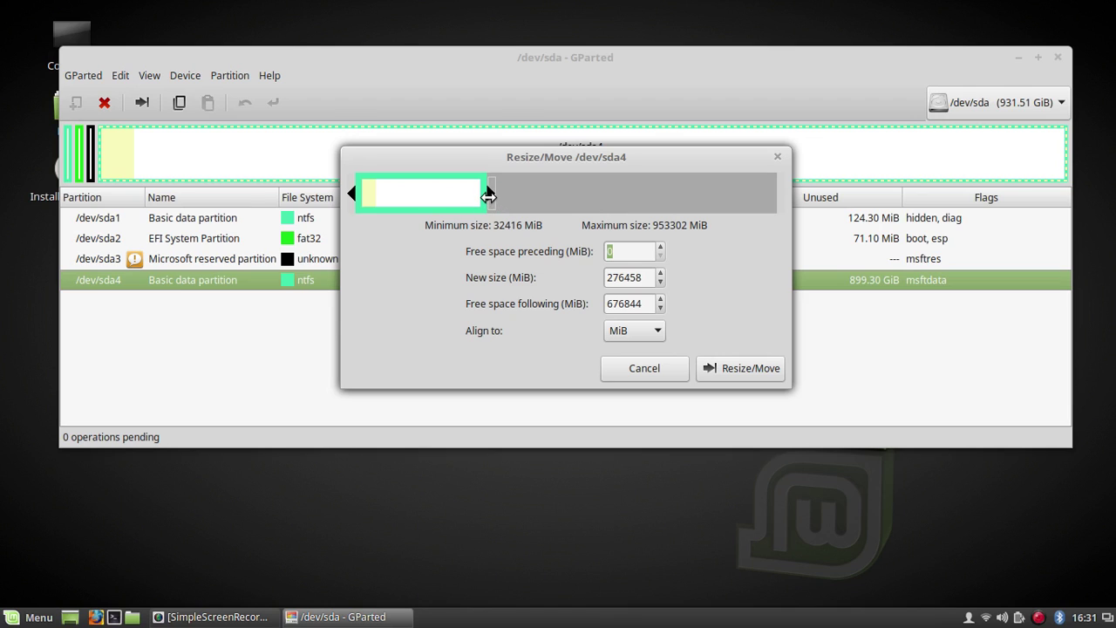
{"action": "left_click_drag", "start_coordinate": [489, 196], "coordinate": [485, 195]}
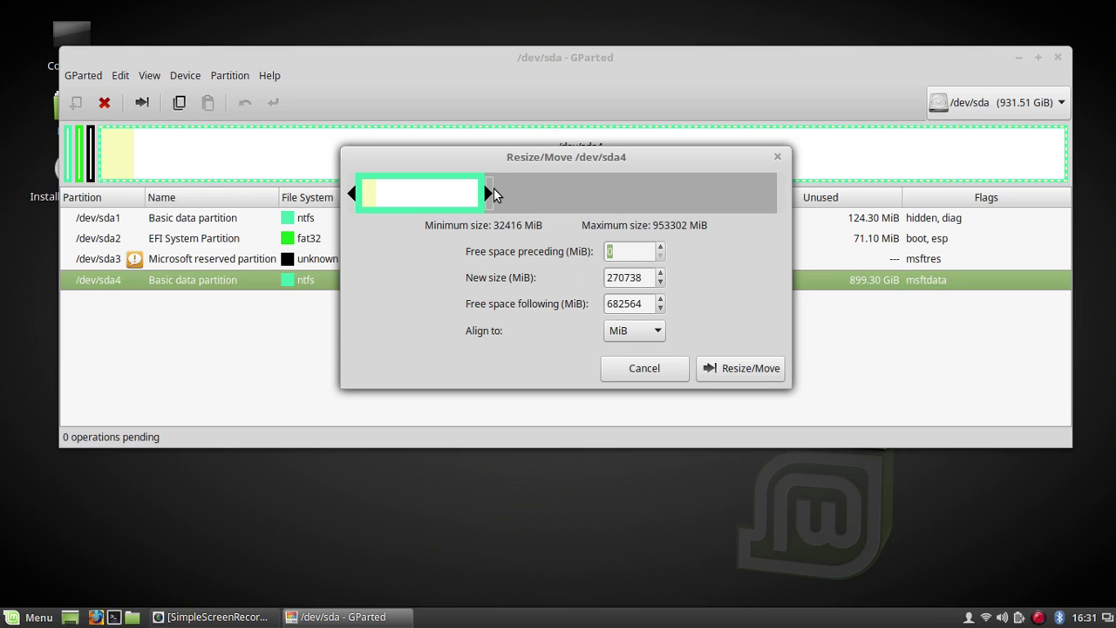
{"action": "left_click_drag", "start_coordinate": [486, 193], "coordinate": [490, 193]}
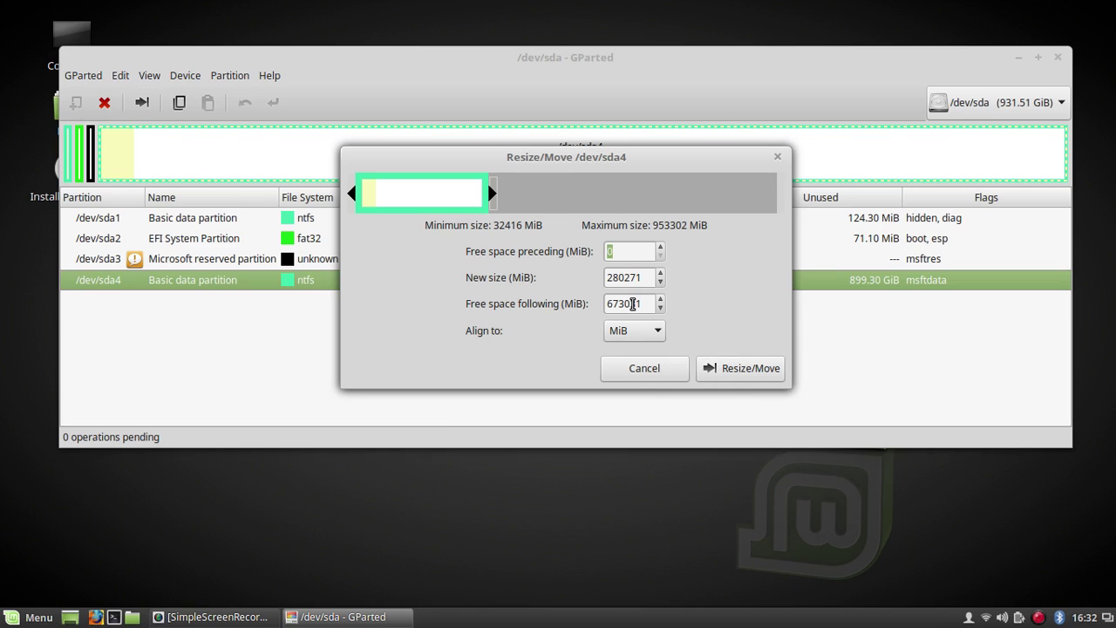
Confirm Resize/Move to queue shrinking /dev/sda4 from 930.96 GiB to 273.70 GiB
{"action": "left_click", "coordinate": [742, 370]}
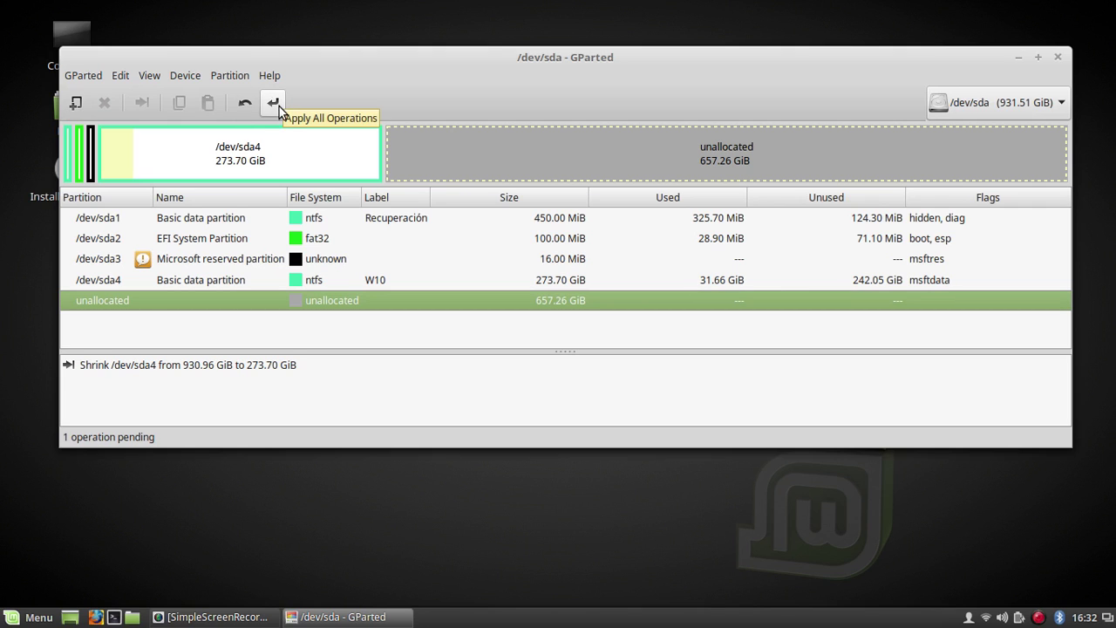
Apply the queued /dev/sda4 shrink to disk and close the finished operations report
{"action": "left_click", "coordinate": [280, 107]}
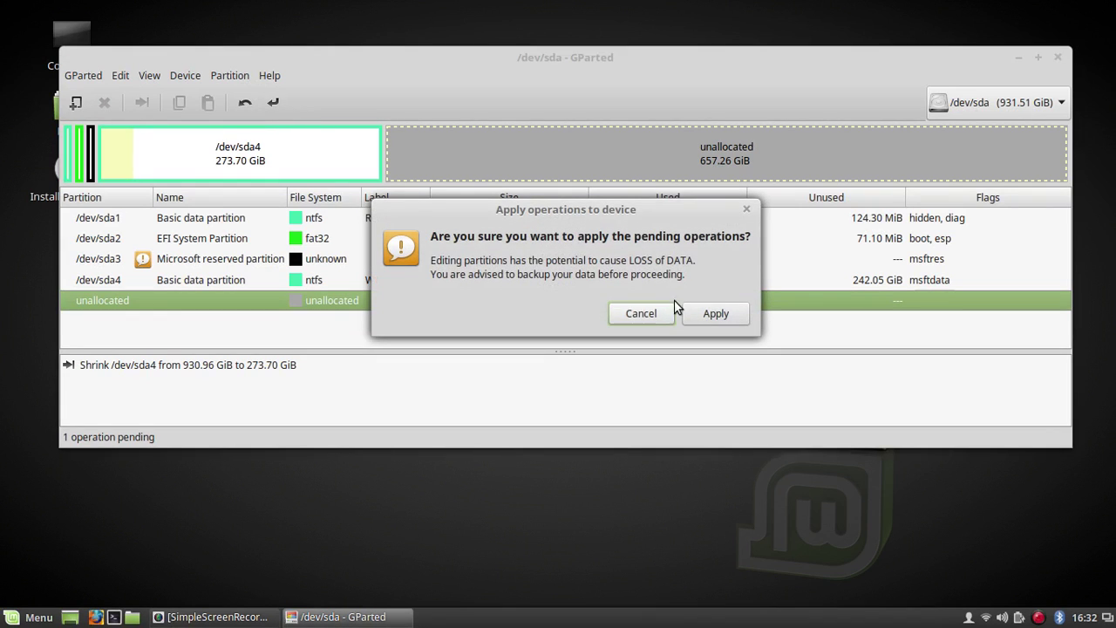
{"action": "left_click", "coordinate": [703, 316]}
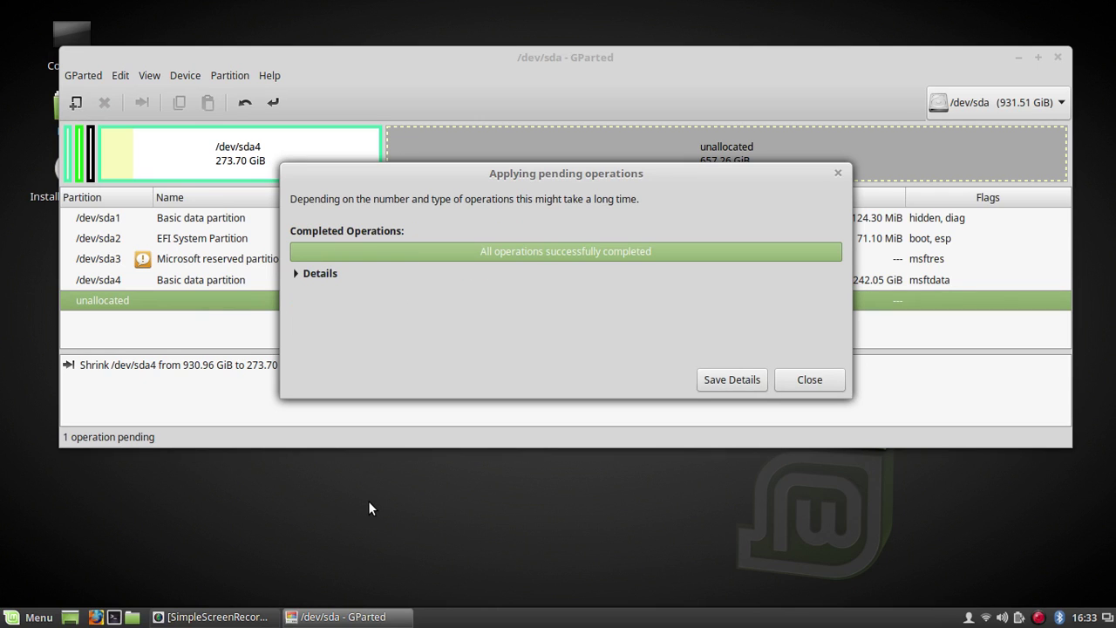
{"action": "left_click", "coordinate": [807, 383]}
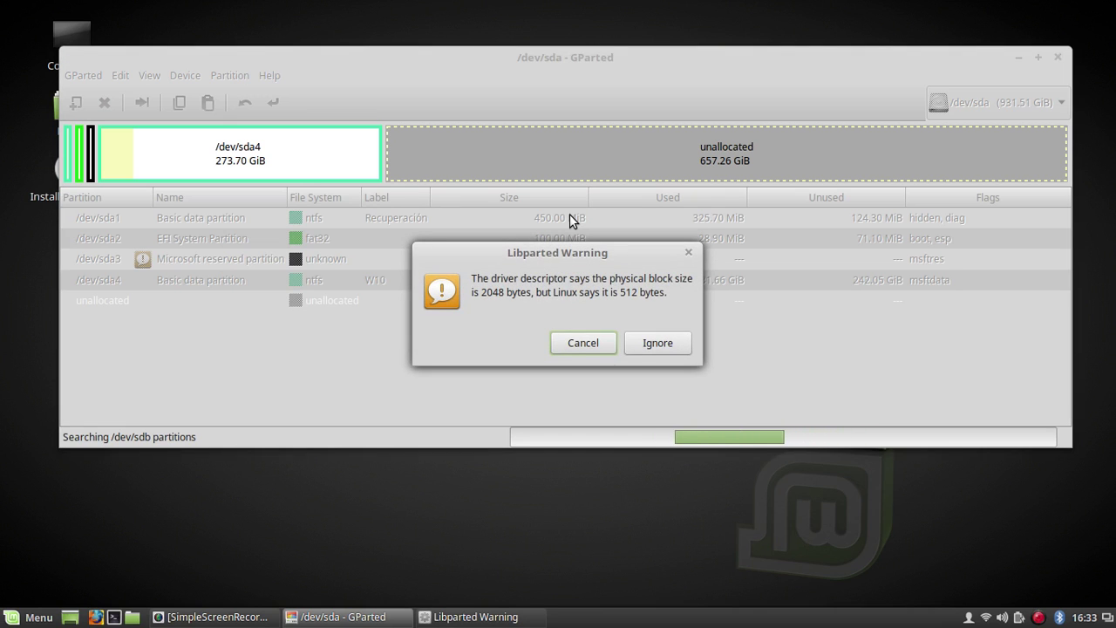
Ignore the block-size warning and inspect sda4, sda3, sda2, sda1 and the 657.26 GiB unallocated space
{"action": "left_click", "coordinate": [653, 343]}
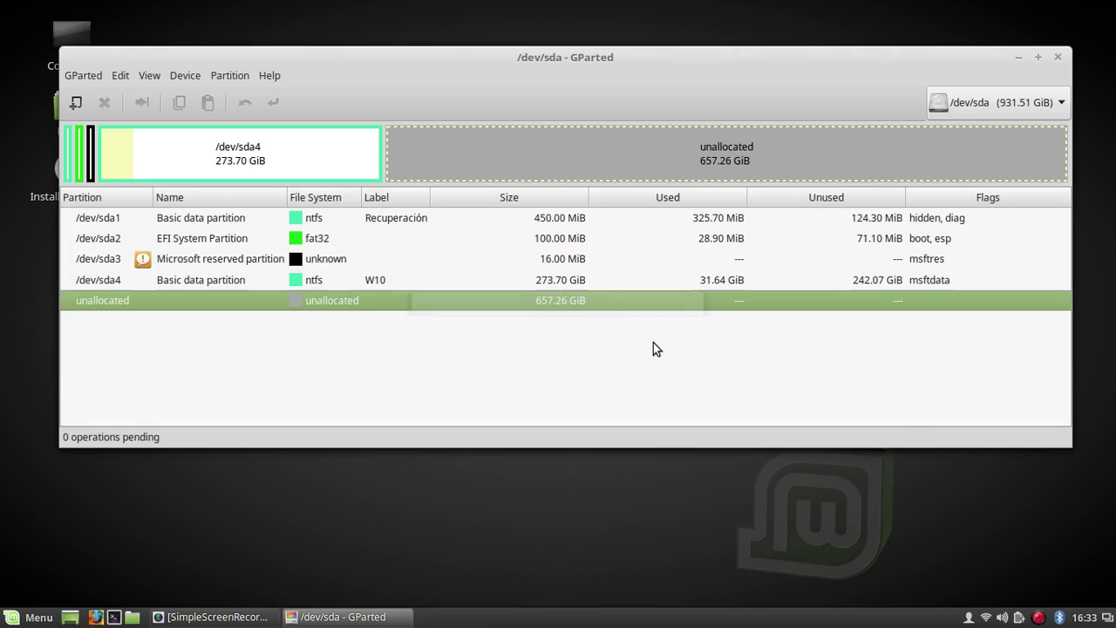
{"action": "mouse_move", "coordinate": [558, 68]}
{"action": "left_mouse_down"}
{"action": "mouse_move", "coordinate": [556, 57]}
{"action": "mouse_move", "coordinate": [592, 94]}
{"action": "mouse_move", "coordinate": [555, 68]}
{"action": "left_mouse_up"}
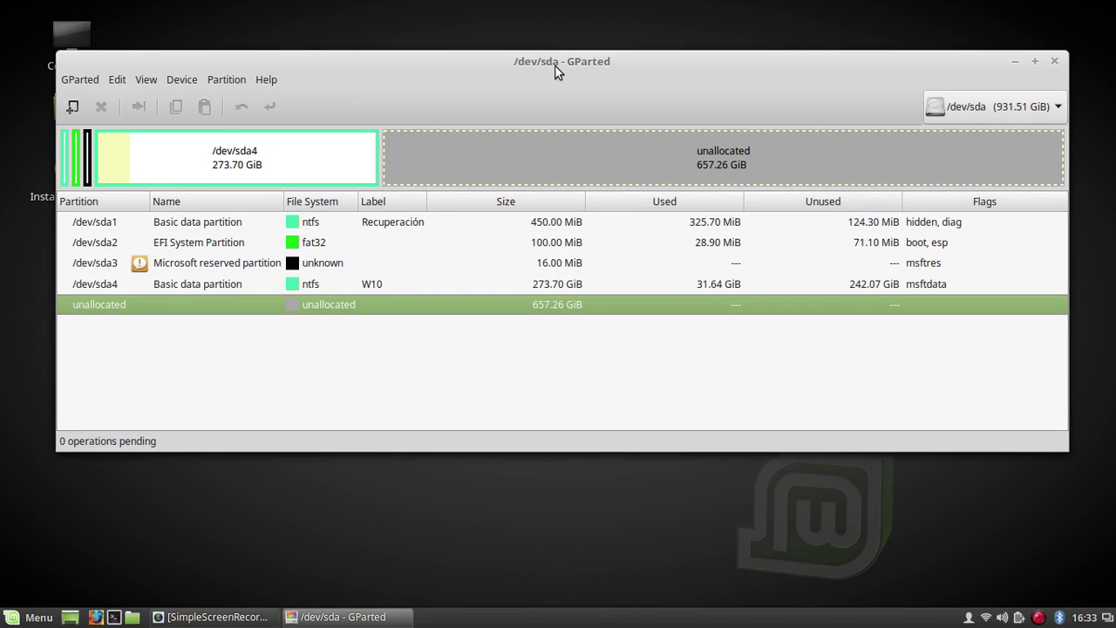
{"action": "left_click", "coordinate": [233, 164]}
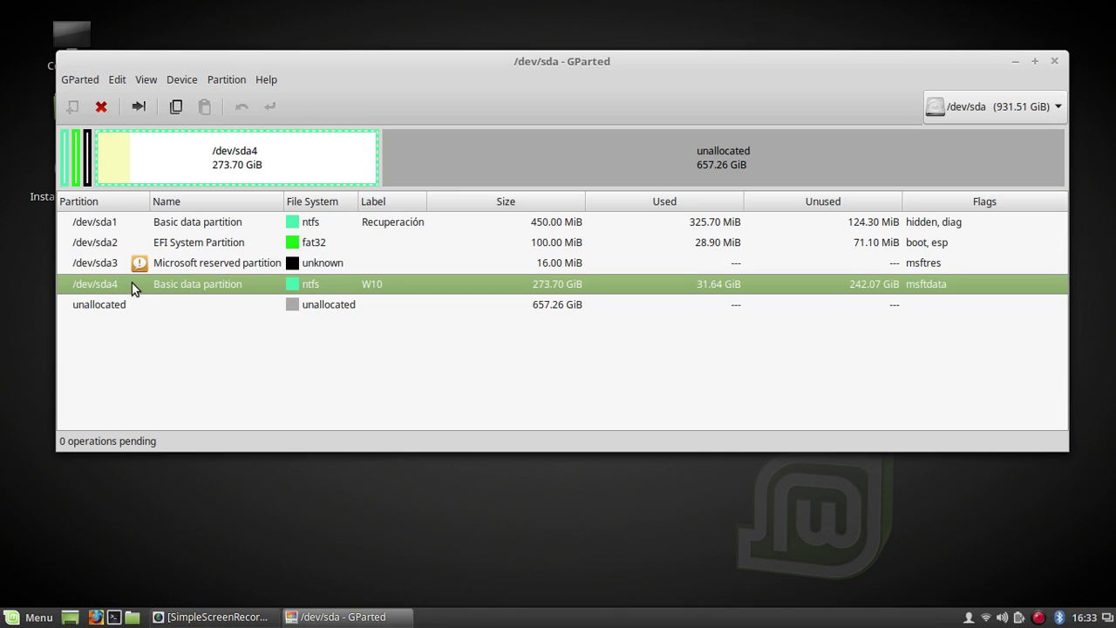
{"action": "left_click", "coordinate": [222, 263]}
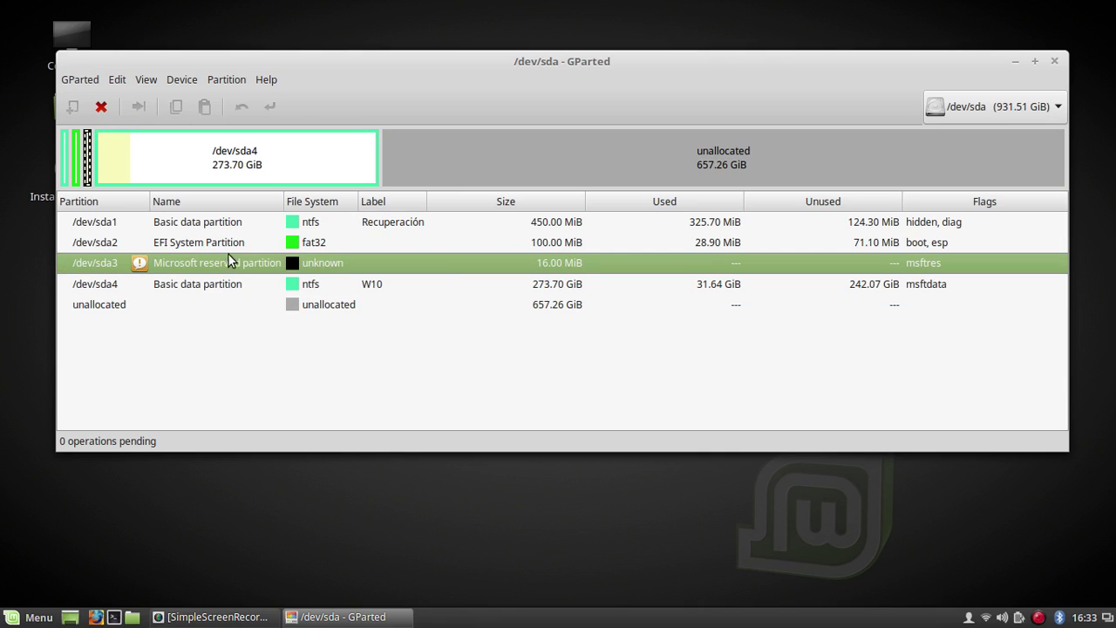
{"action": "left_click", "coordinate": [218, 247]}
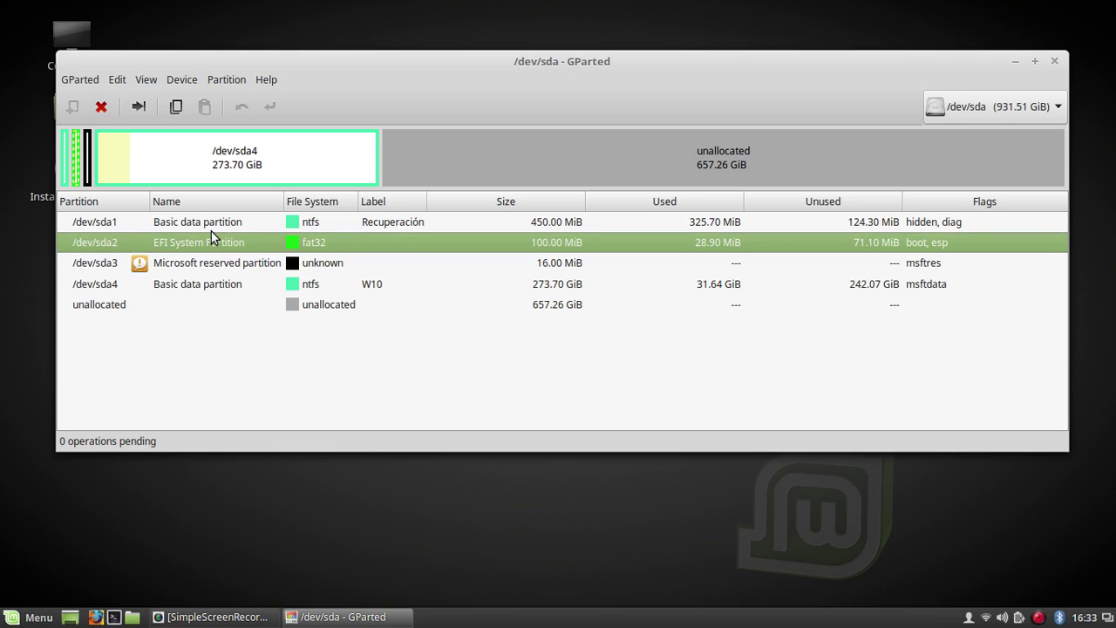
{"action": "left_click", "coordinate": [209, 219]}
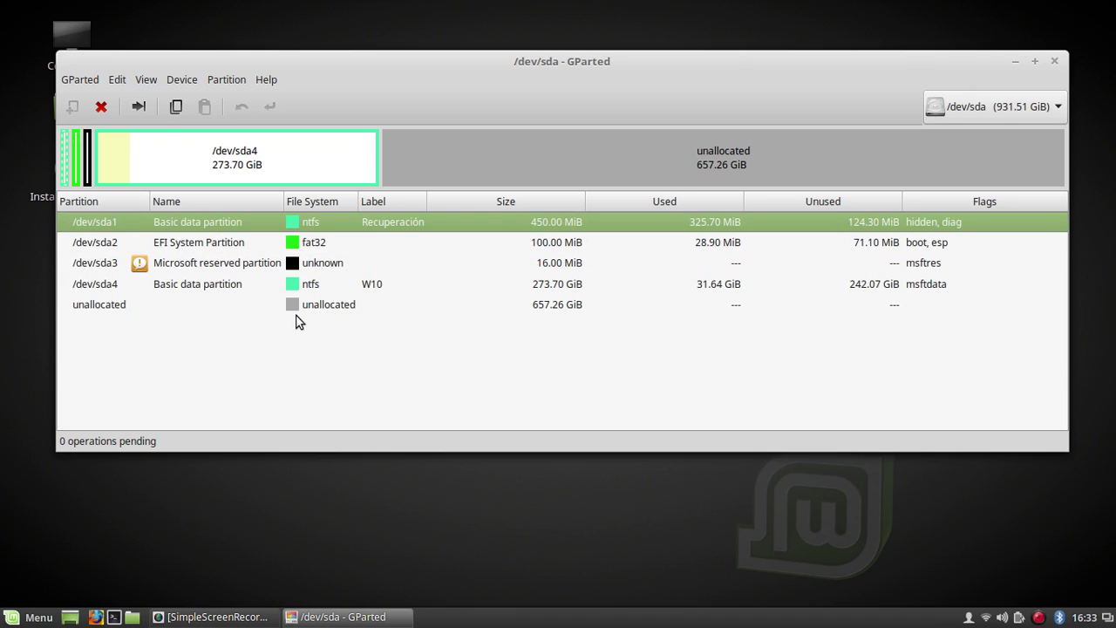
{"action": "left_click", "coordinate": [477, 171]}
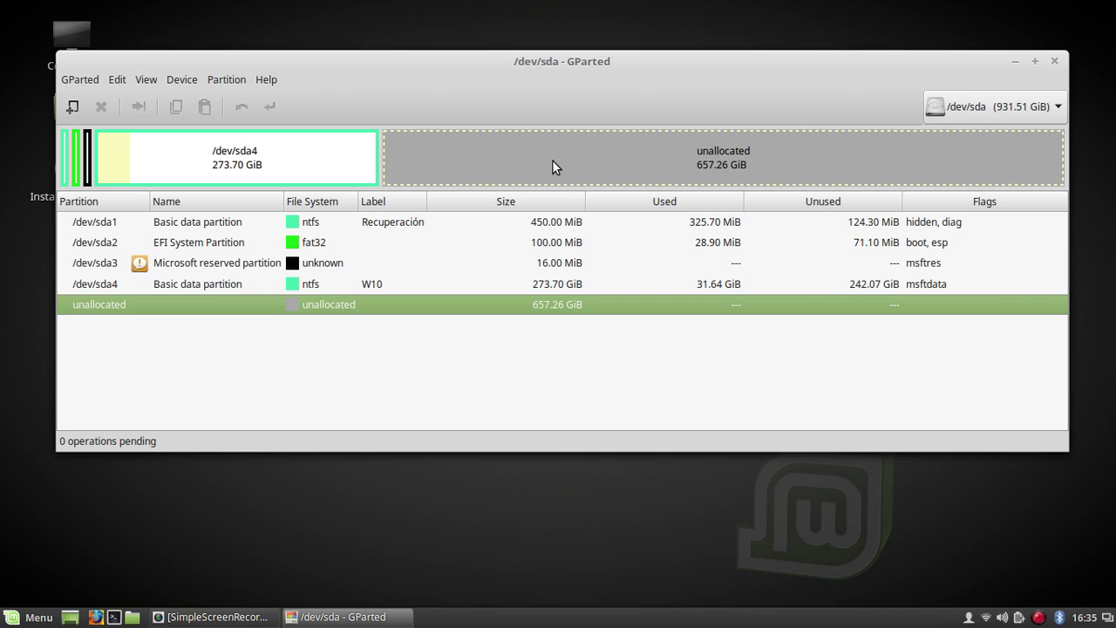
Create a new 61919 MiB primary ext4 partition labelled 'raiz' in the unallocated space
{"action": "right_click", "coordinate": [499, 159]}
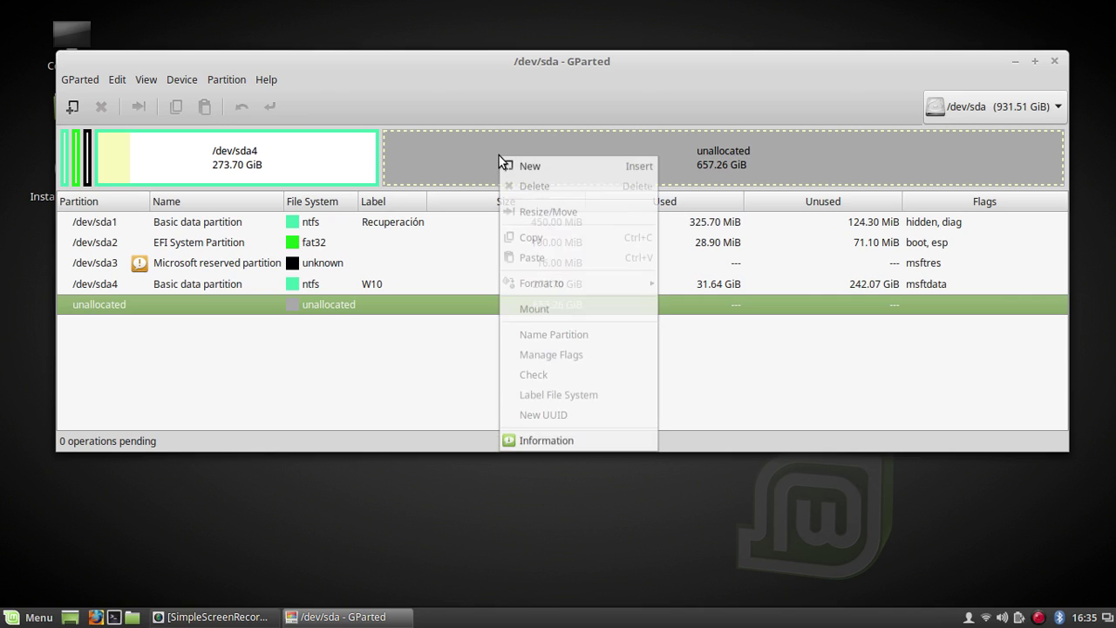
{"action": "left_click", "coordinate": [526, 165]}
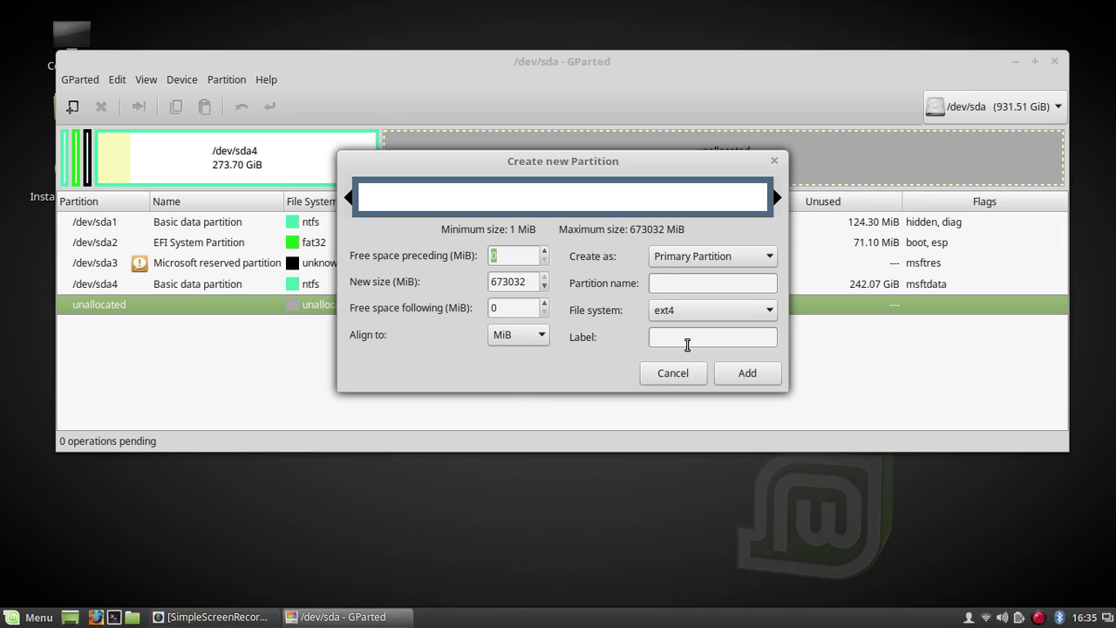
{"action": "left_click", "coordinate": [686, 342]}
{"action": "left_click_drag", "start_coordinate": [773, 197], "coordinate": [403, 201]}
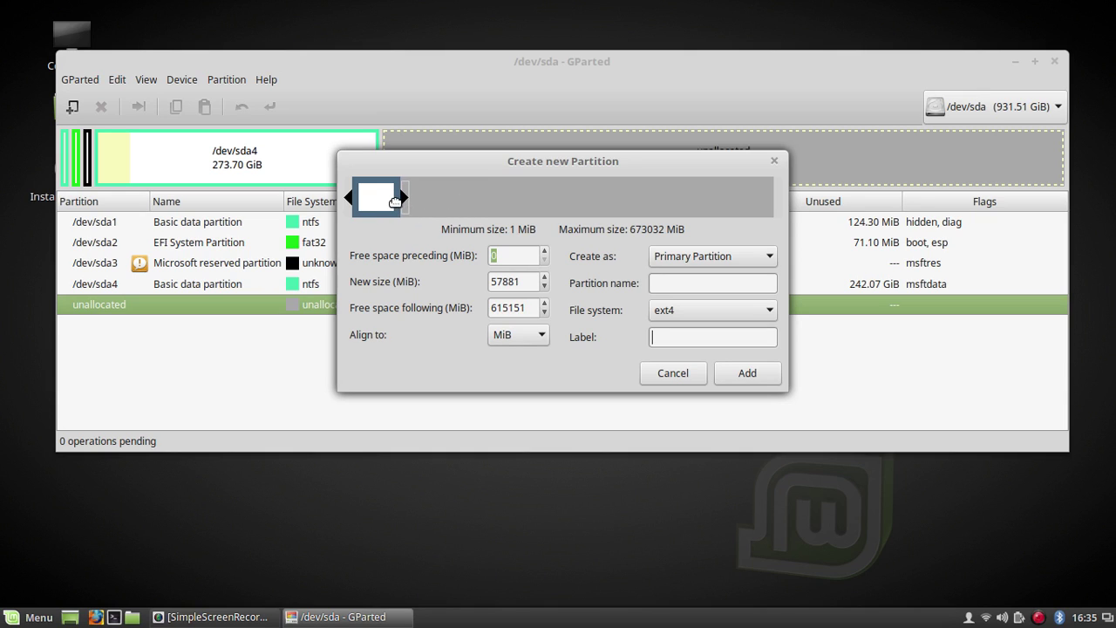
{"action": "left_click_drag", "start_coordinate": [401, 200], "coordinate": [399, 200]}
{"action": "left_click_drag", "start_coordinate": [404, 201], "coordinate": [404, 200]}
{"action": "type", "text": "raiz"}
{"action": "left_click", "coordinate": [746, 375]}
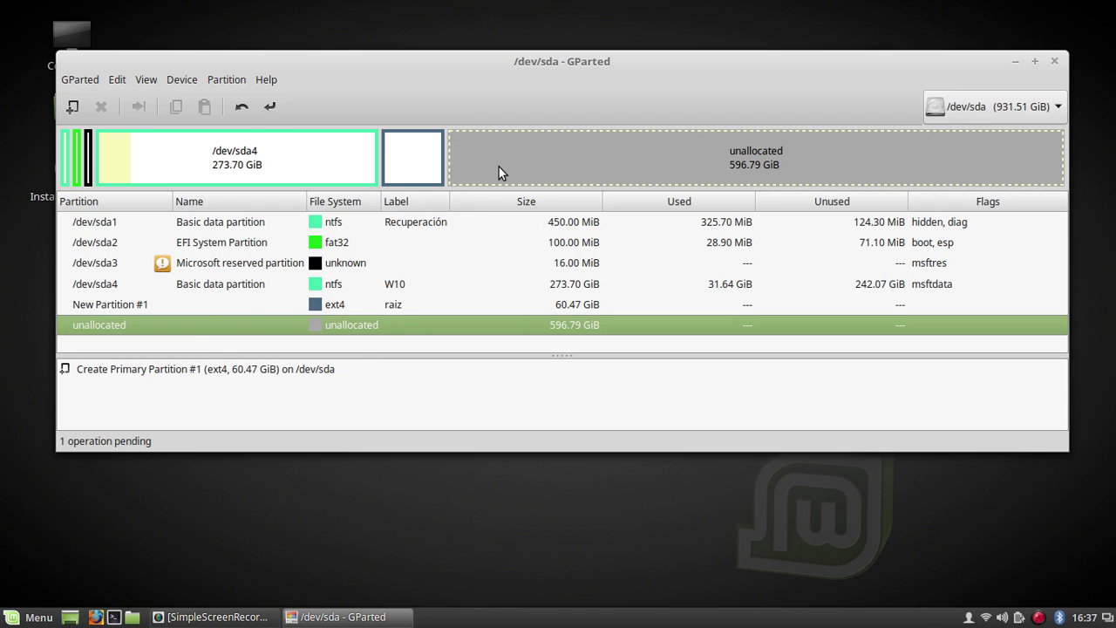
Apply the raiz creation, close the report, and ignore the block-size warning on rescan
{"action": "left_click", "coordinate": [271, 106]}
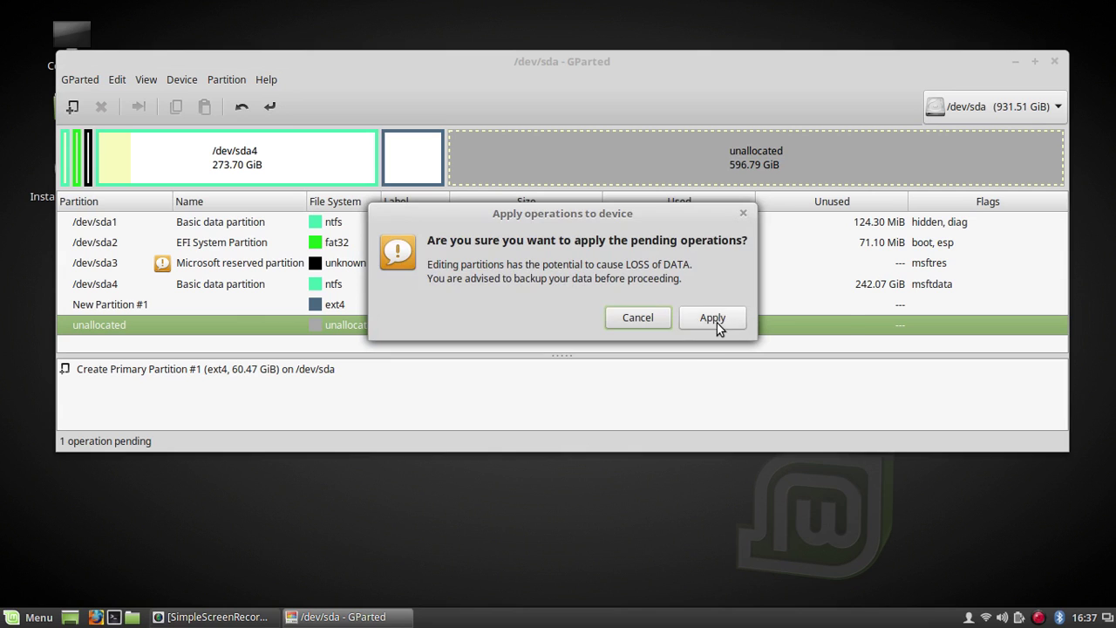
{"action": "left_click", "coordinate": [717, 323]}
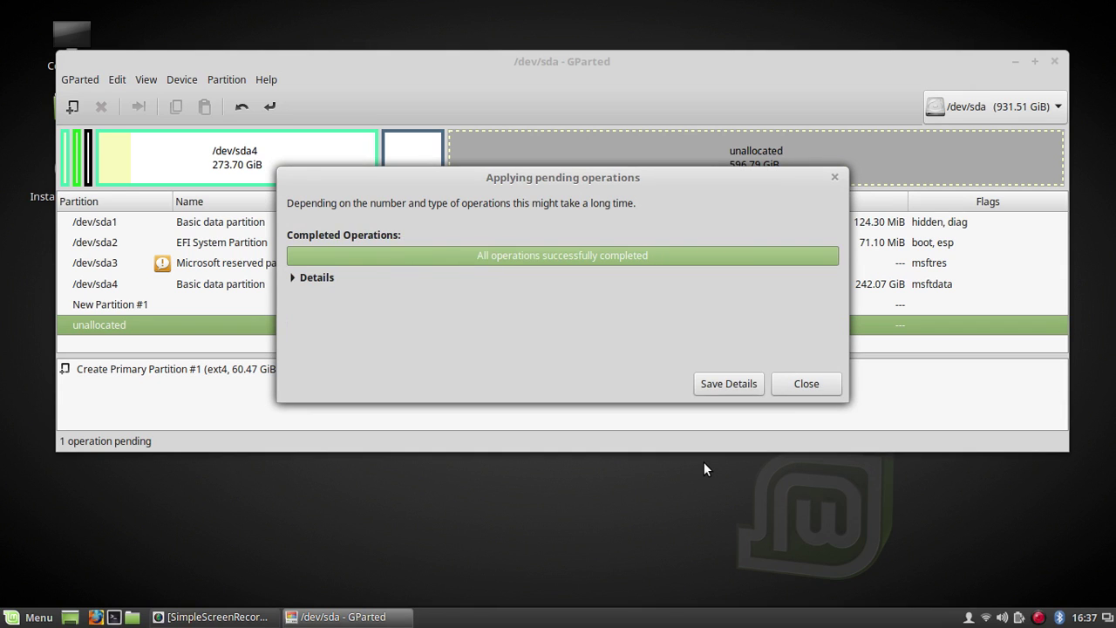
{"action": "left_click", "coordinate": [808, 385]}
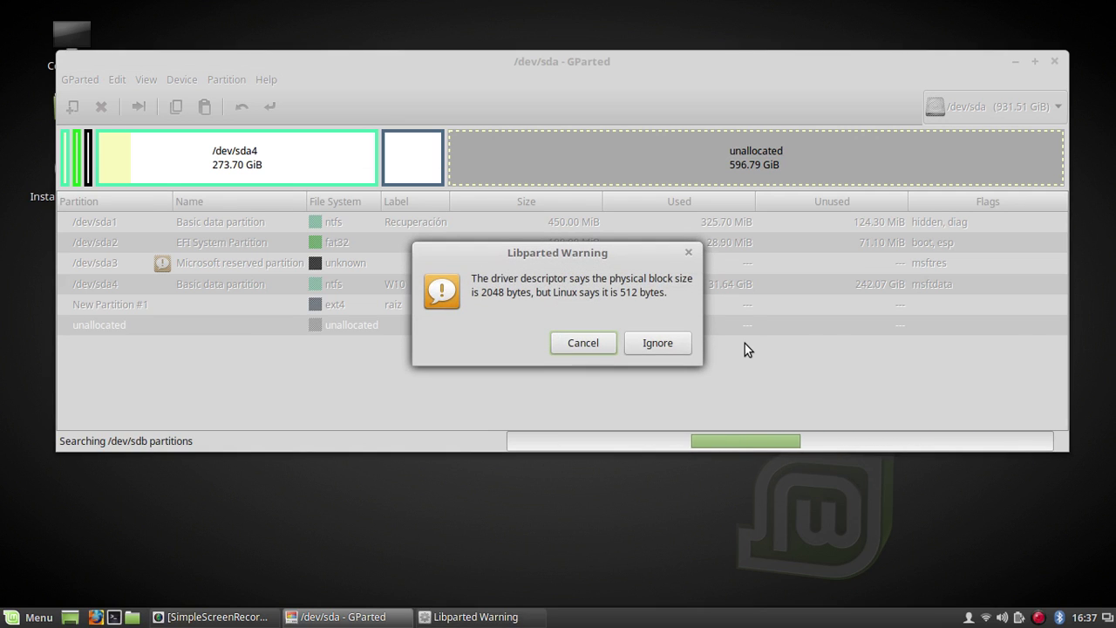
{"action": "left_click", "coordinate": [668, 344]}
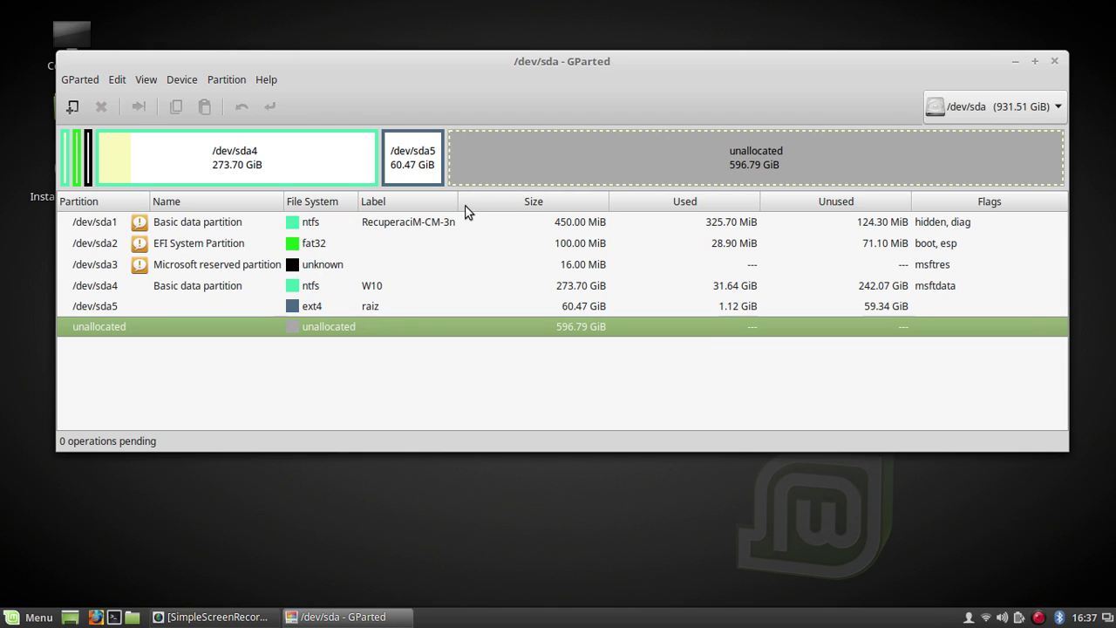
Create a new ext4 partition labelled 'Datos' of 584.85 GiB, leaving about 11.94 GiB free
{"action": "left_click", "coordinate": [360, 306]}
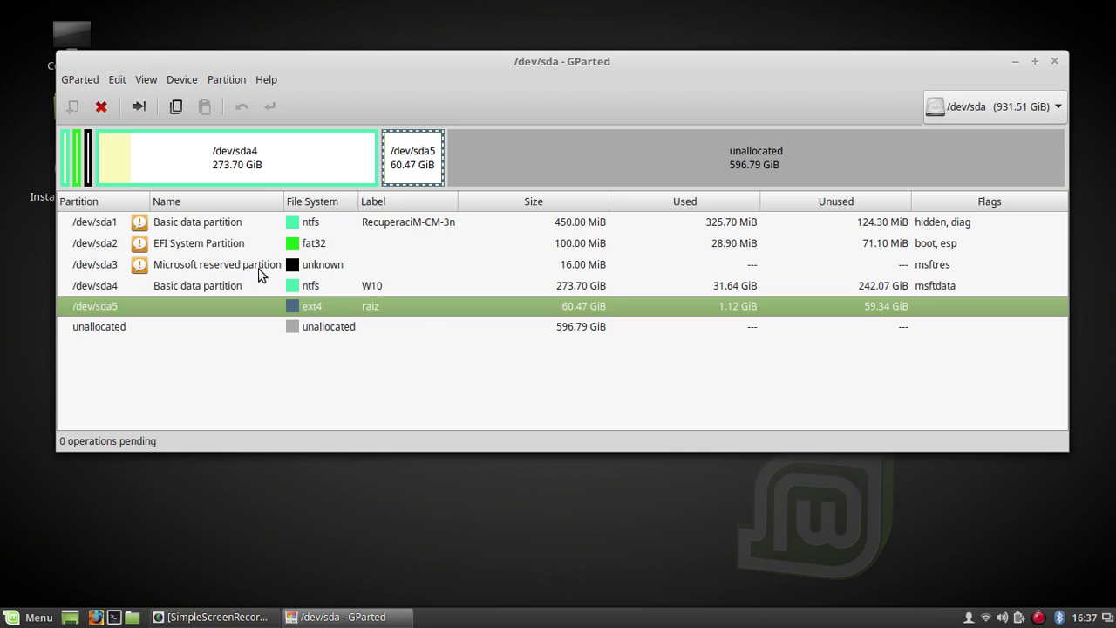
{"action": "left_click", "coordinate": [549, 132]}
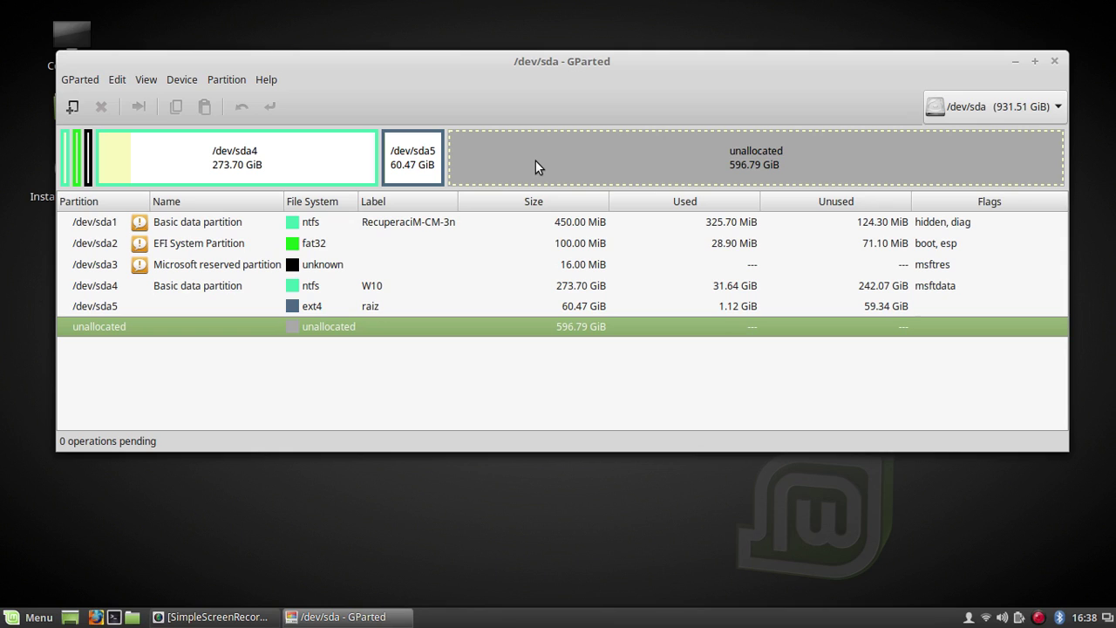
{"action": "right_click", "coordinate": [523, 152]}
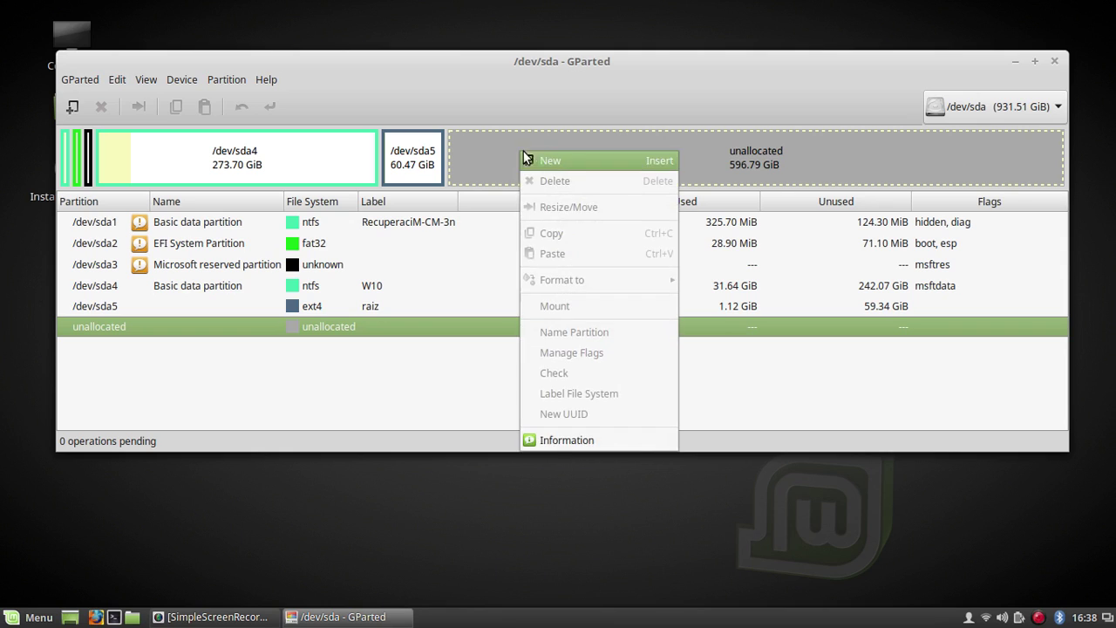
{"action": "left_click", "coordinate": [538, 161]}
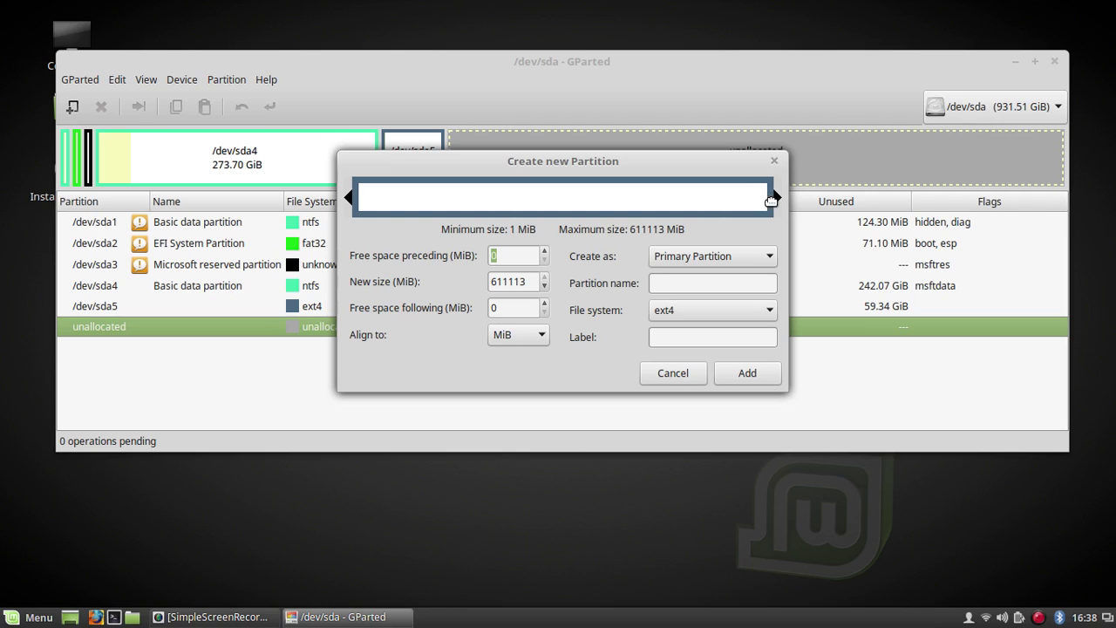
{"action": "left_click_drag", "start_coordinate": [774, 200], "coordinate": [764, 199]}
{"action": "left_click", "coordinate": [669, 340]}
{"action": "type", "text": "datos"}
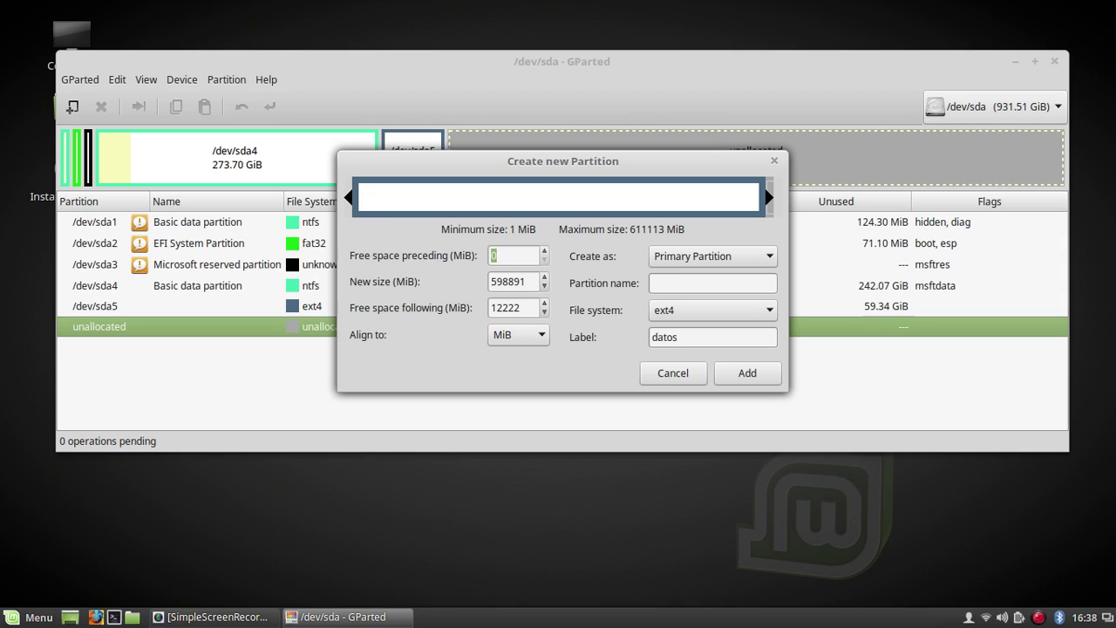
{"action": "key", "text": "BackSpace"}
{"action": "key", "text": "BackSpace"}
{"action": "key", "text": "BackSpace"}
{"action": "key", "text": "BackSpace"}
{"action": "key", "text": "BackSpace"}
{"action": "type", "text": "Datos"}
{"action": "left_click", "coordinate": [746, 375]}
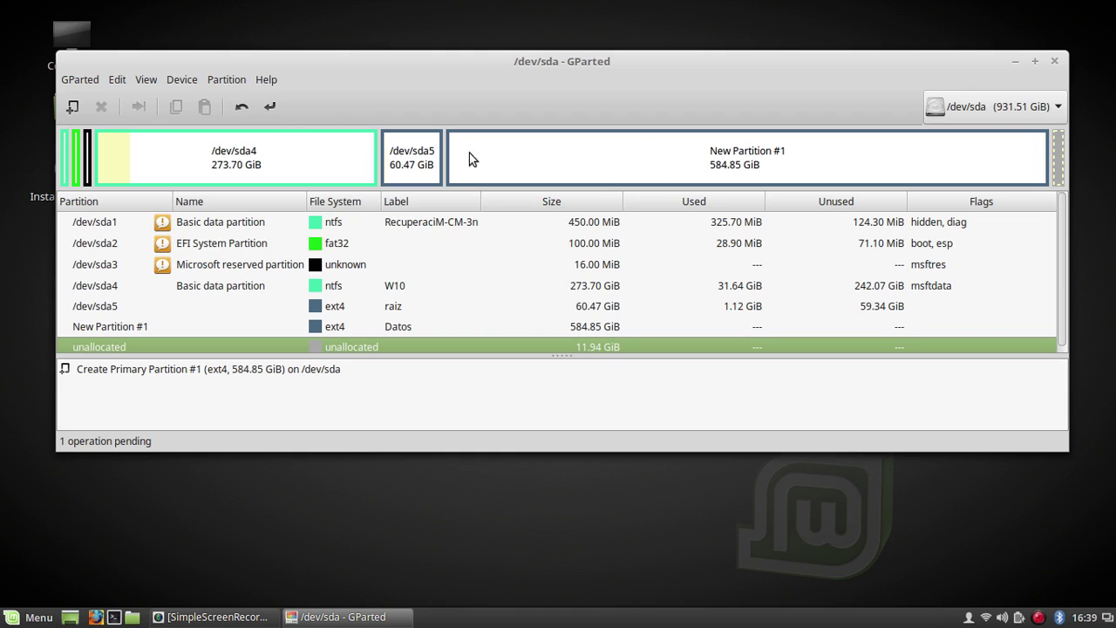
Apply the pending Datos partition creation and close the completed operations summary
{"action": "left_click", "coordinate": [272, 107]}
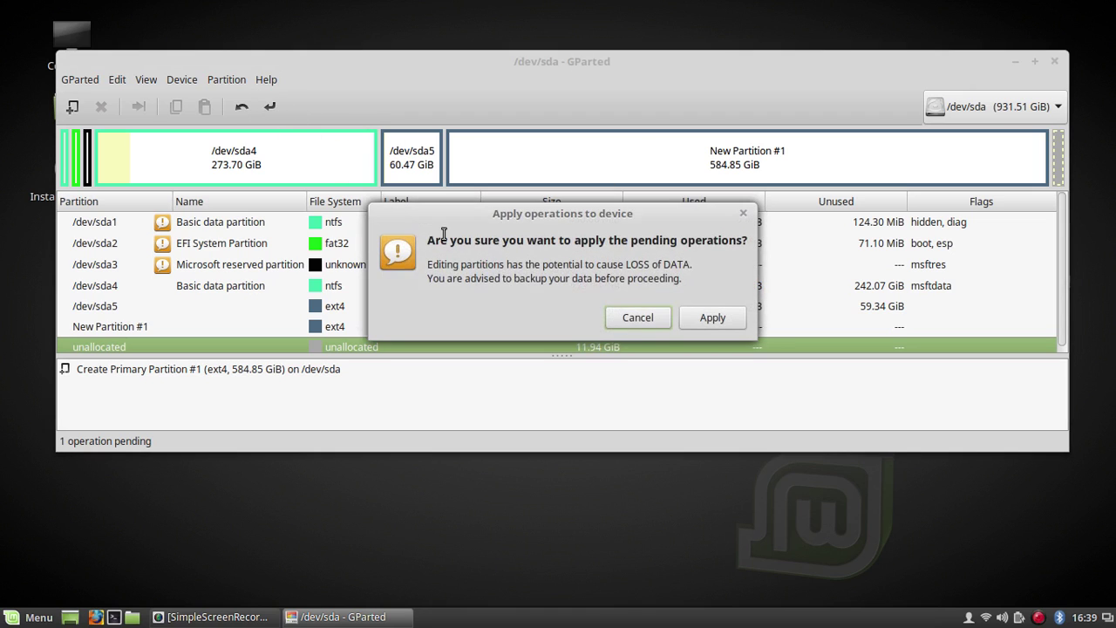
{"action": "left_click", "coordinate": [713, 318]}
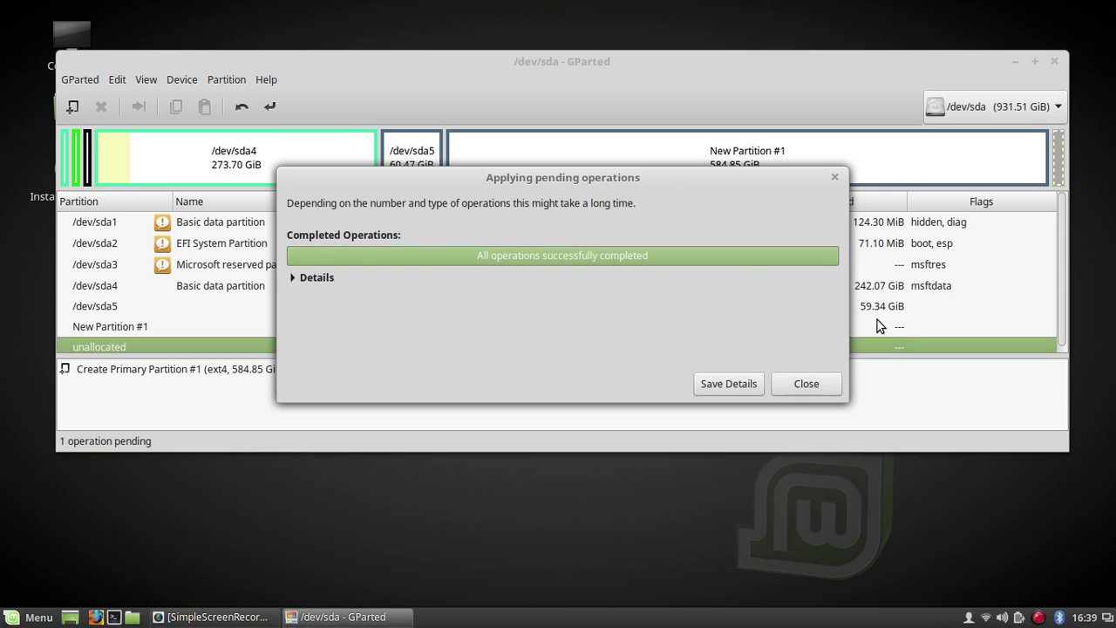
{"action": "left_click", "coordinate": [819, 391]}
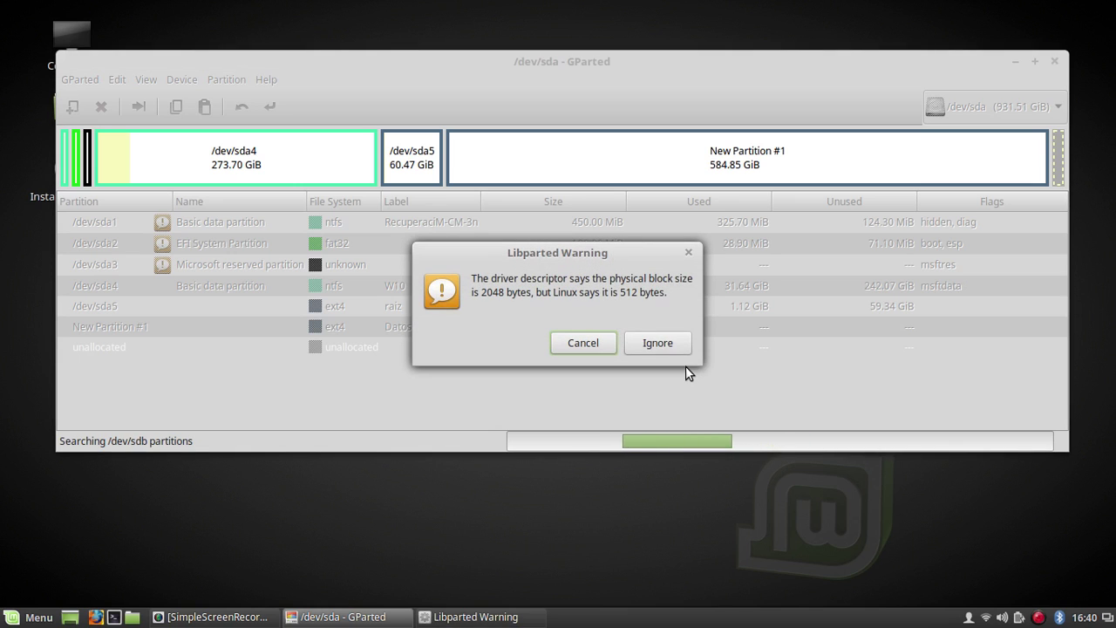
Ignore the Libparted block-size warning, enlarge the GParted window, and select the remaining unallocated space
{"action": "left_click", "coordinate": [655, 345]}
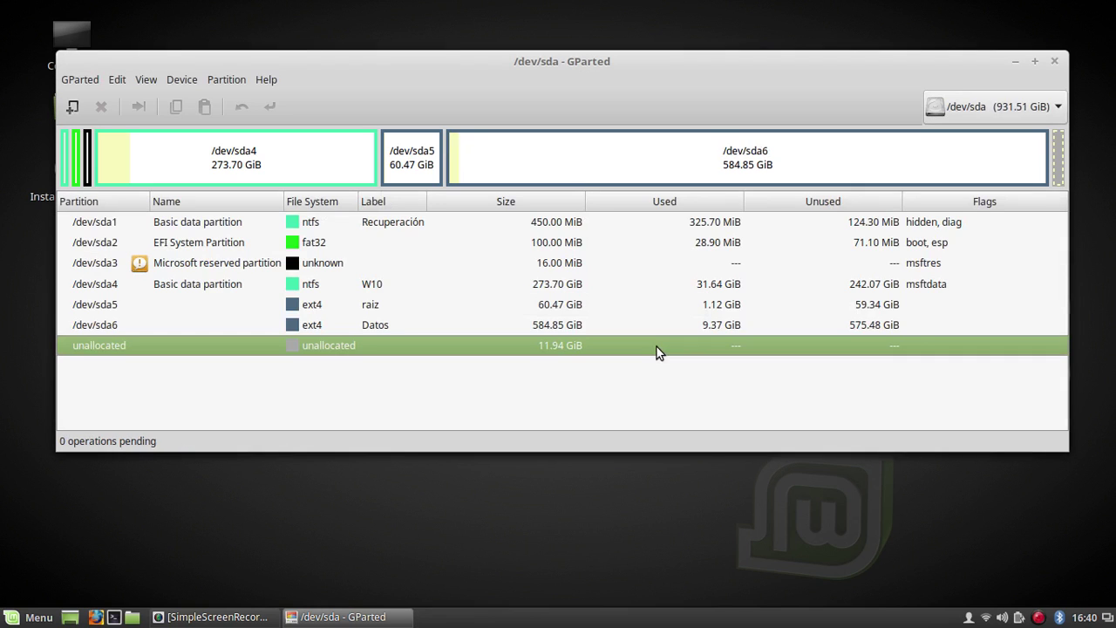
{"action": "left_click_drag", "start_coordinate": [1068, 451], "coordinate": [1085, 502]}
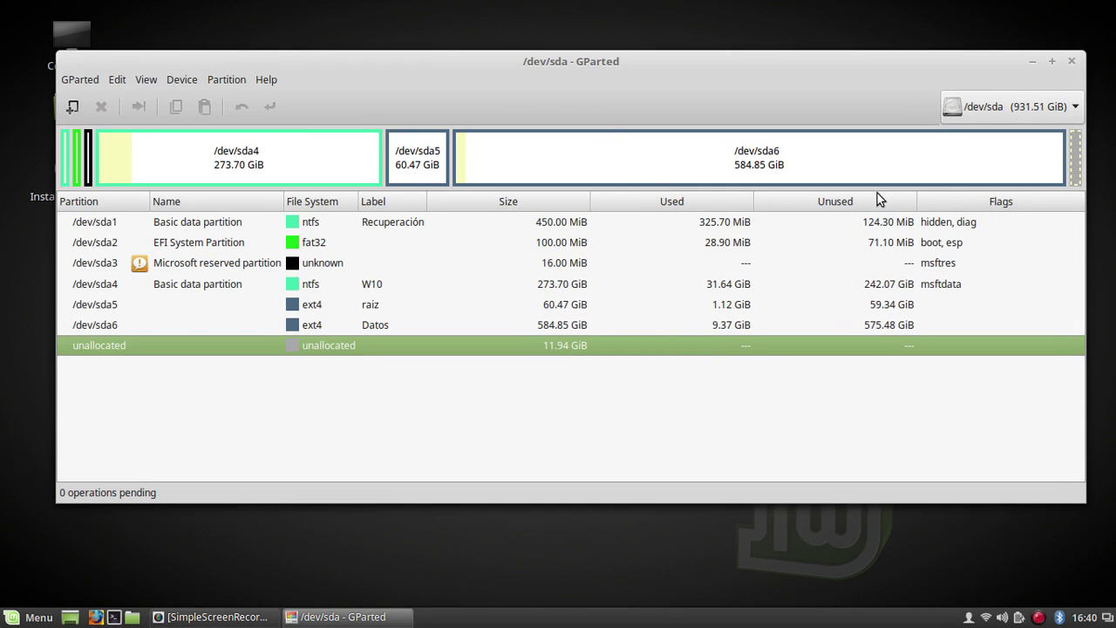
{"action": "left_click", "coordinate": [114, 325]}
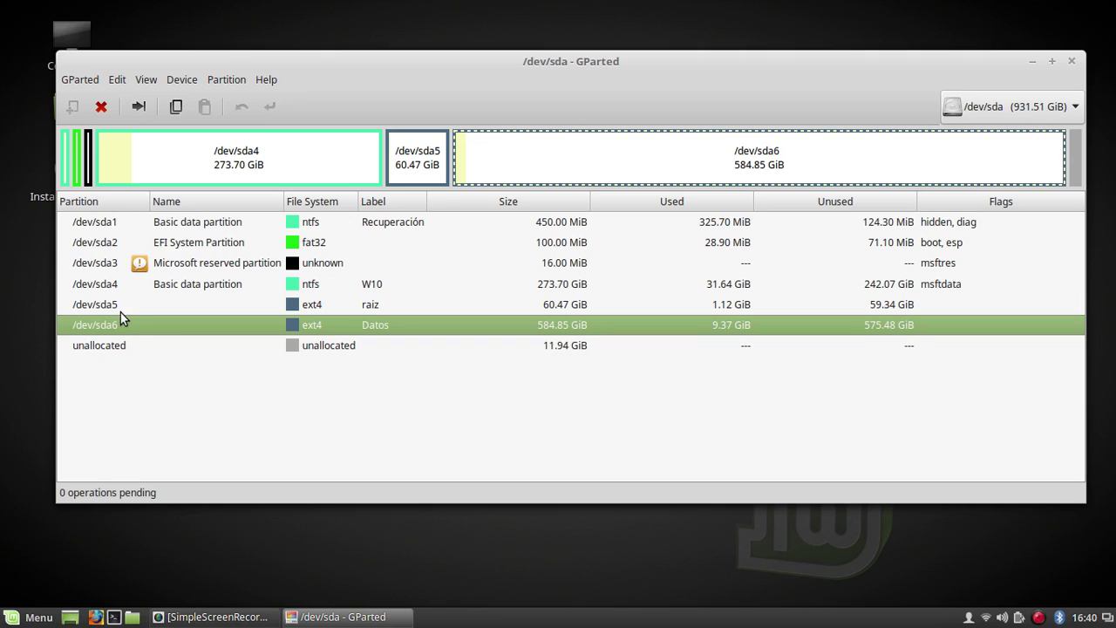
{"action": "left_click", "coordinate": [508, 352]}
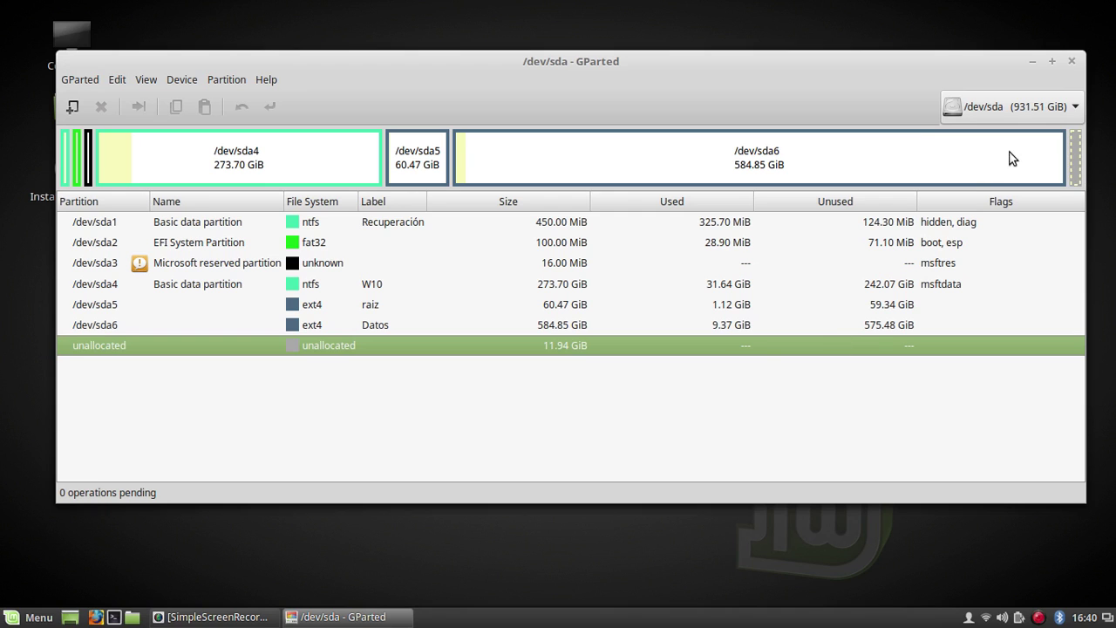
Queue a new linux-swap partition labelled 'intercambio' filling the remaining 11.93 GiB of free space
{"action": "right_click", "coordinate": [1073, 172]}
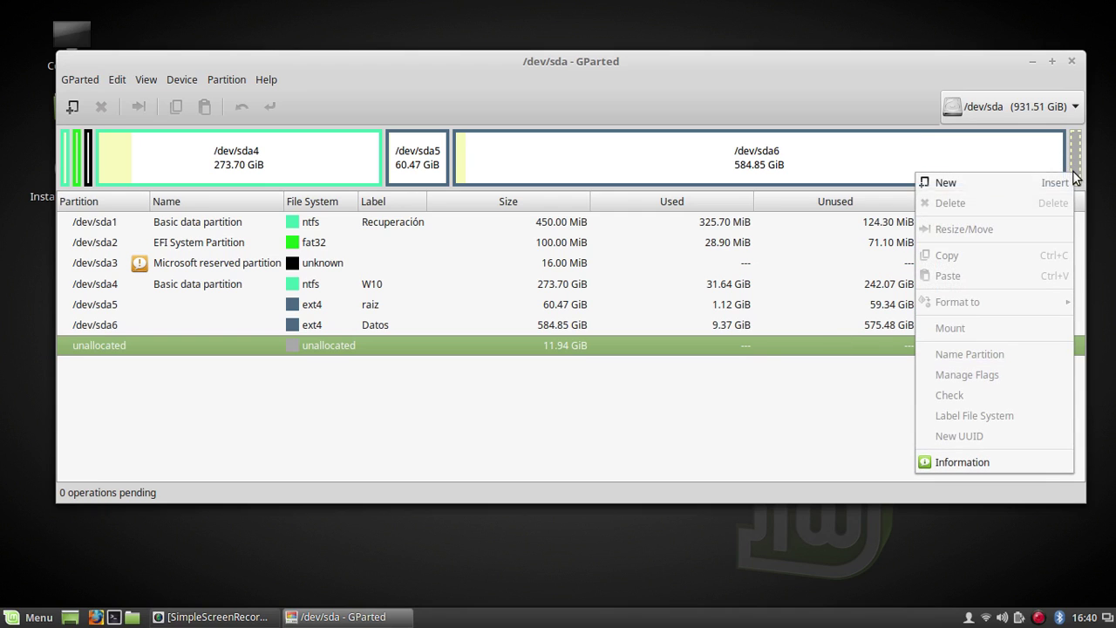
{"action": "left_click", "coordinate": [1017, 189]}
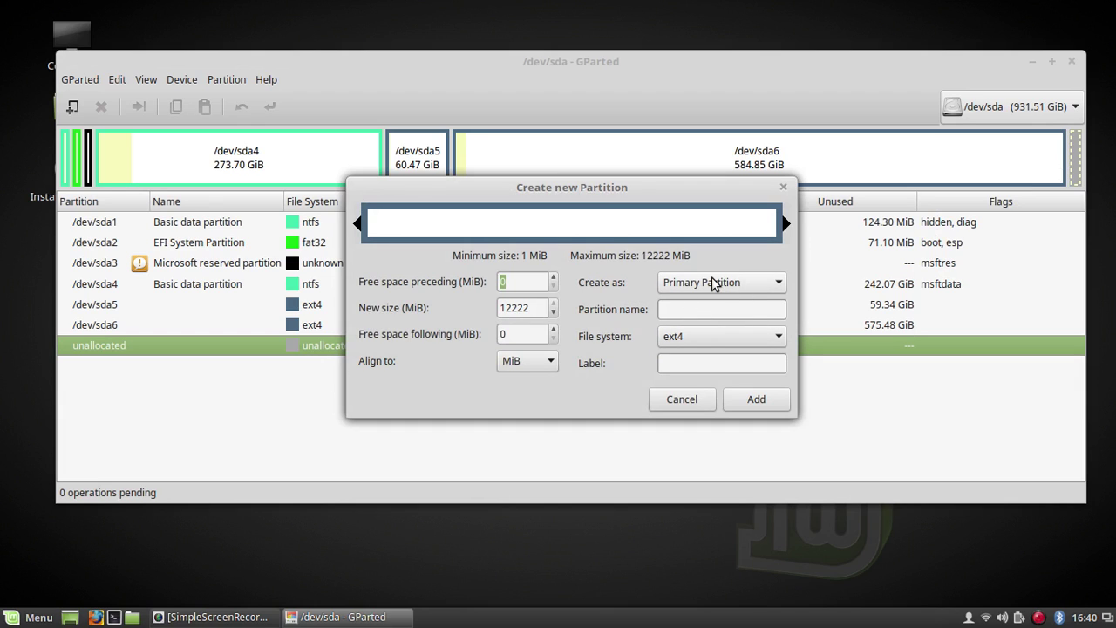
{"action": "left_click", "coordinate": [692, 336]}
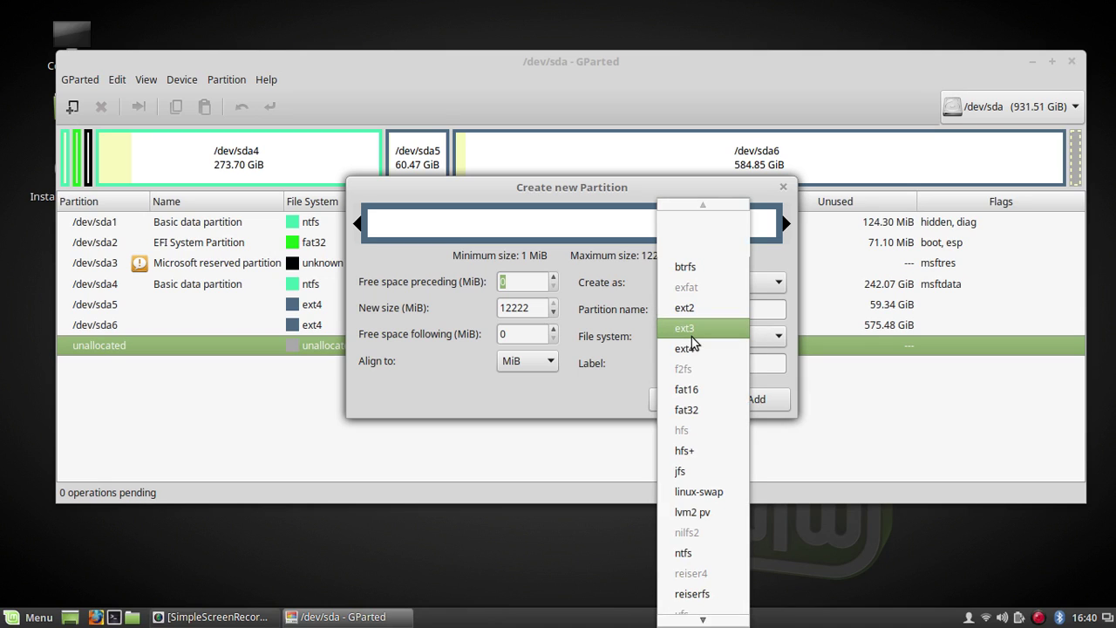
{"action": "left_click", "coordinate": [717, 491]}
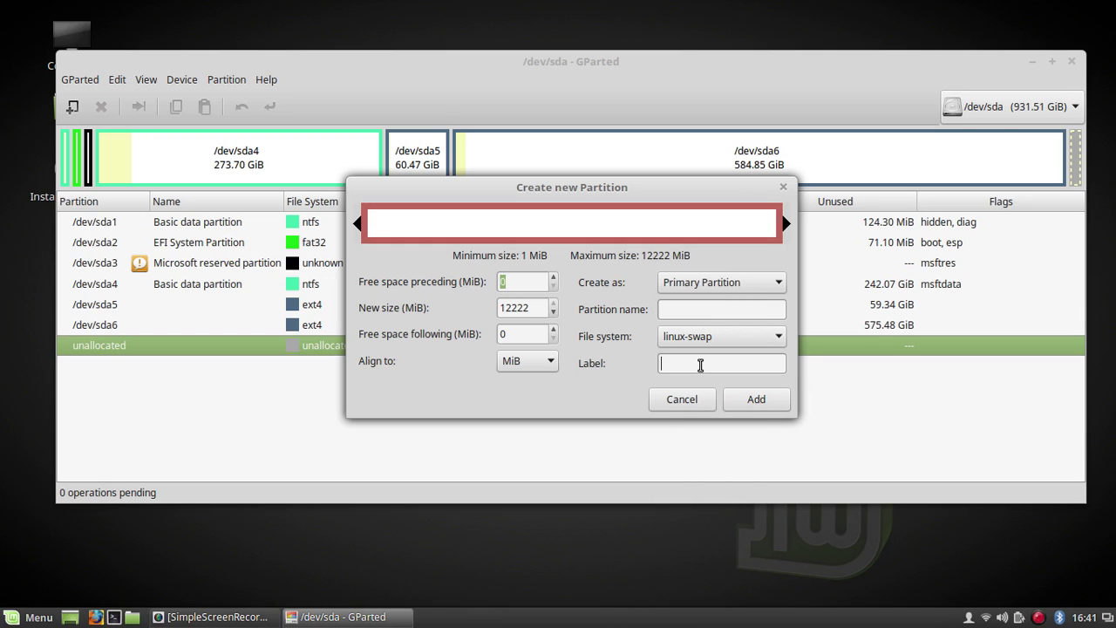
{"action": "type", "text": "intercambio"}
{"action": "left_click", "coordinate": [712, 337]}
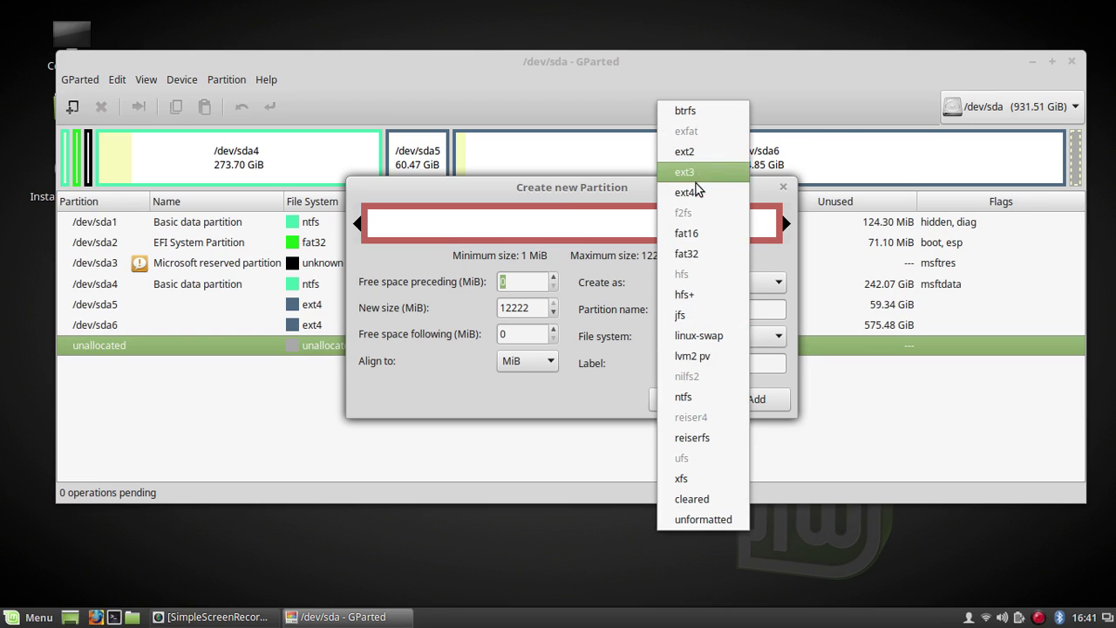
{"action": "left_click", "coordinate": [723, 340]}
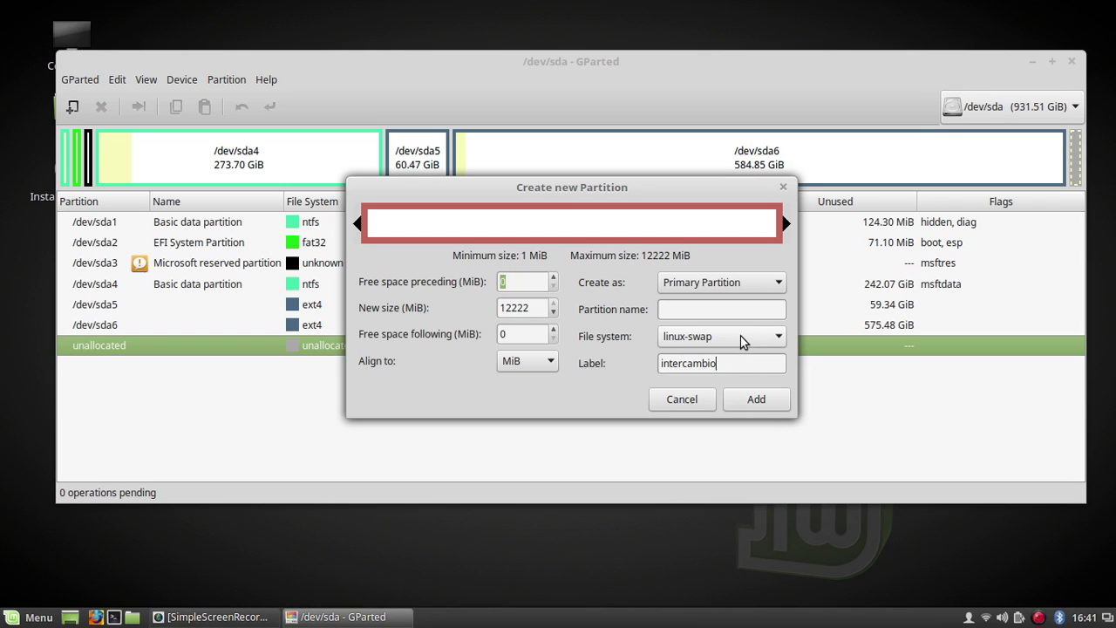
{"action": "left_click", "coordinate": [740, 402]}
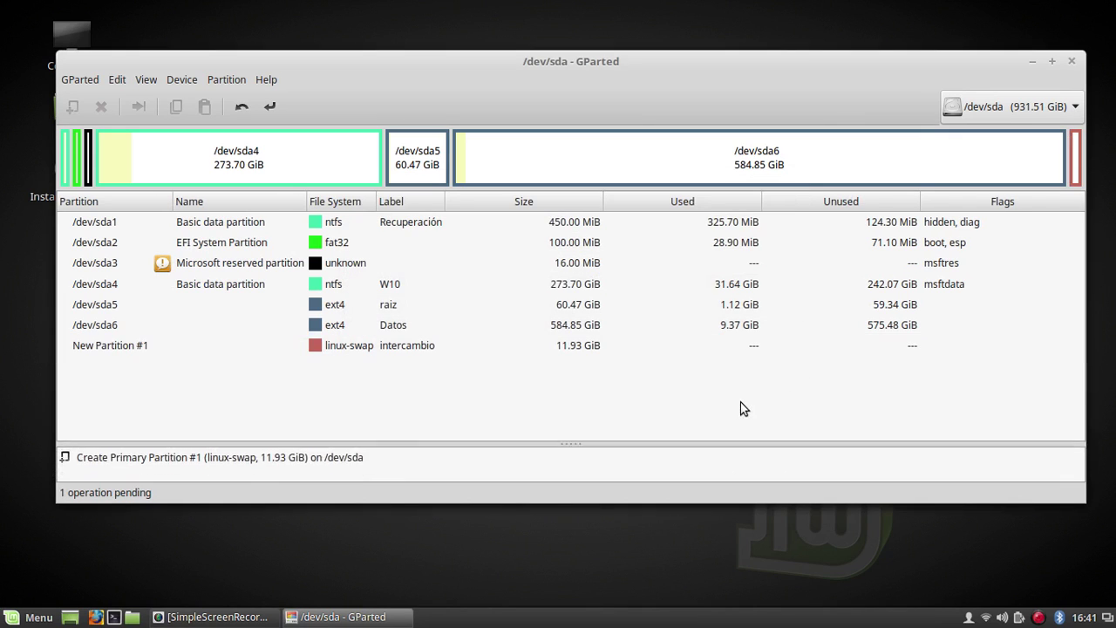
Apply the pending swap operation, close the completion report, and ignore the block-size warning
{"action": "left_click", "coordinate": [269, 107]}
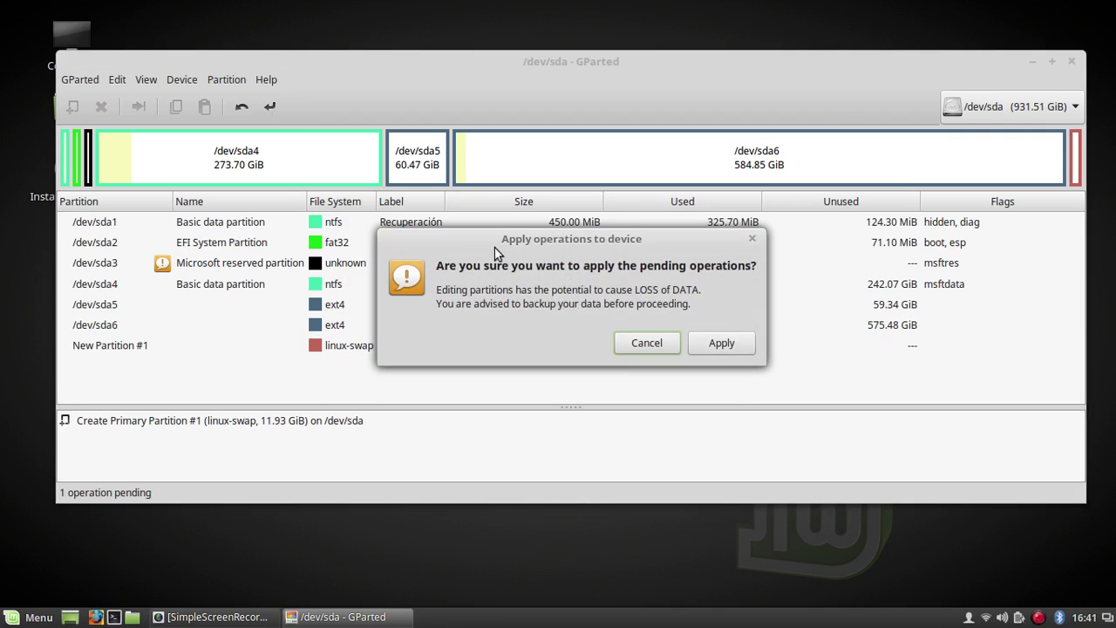
{"action": "left_click", "coordinate": [717, 345]}
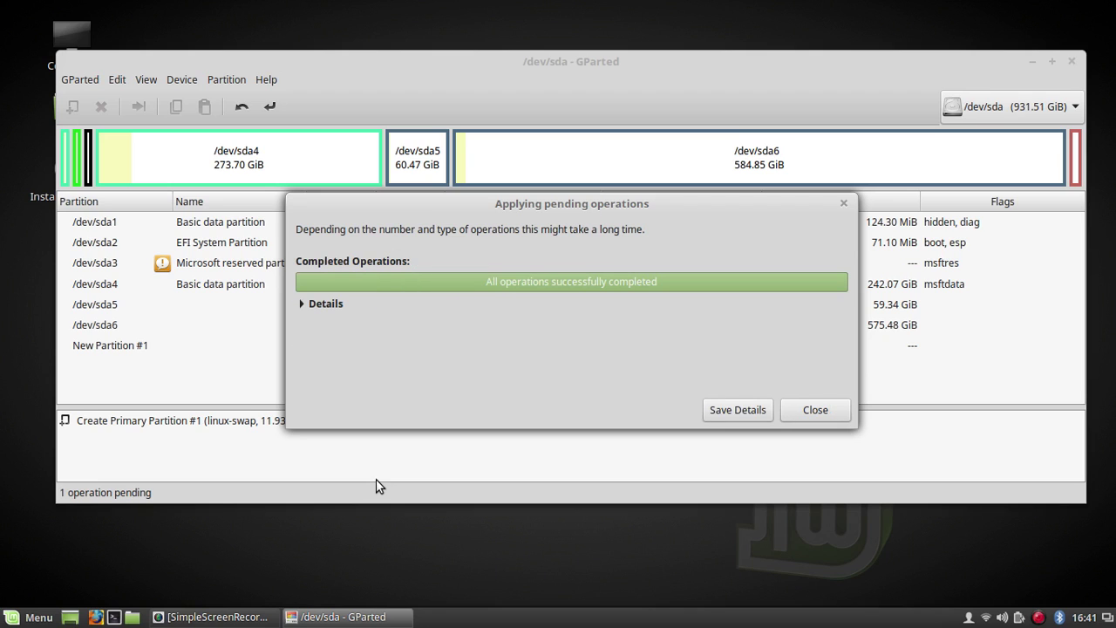
{"action": "left_click", "coordinate": [815, 412]}
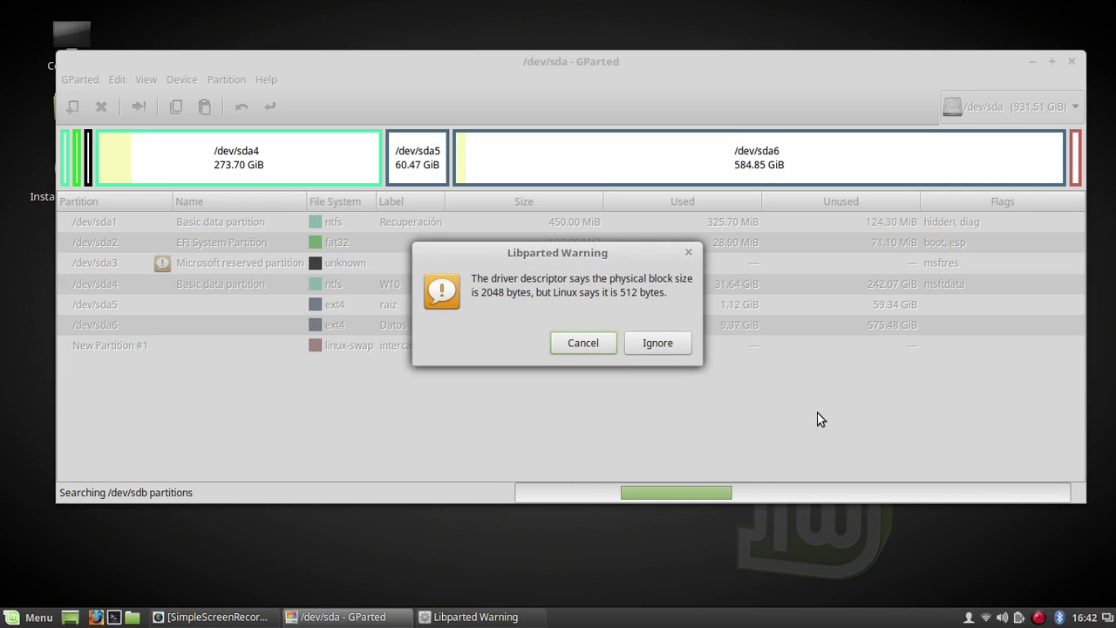
{"action": "left_click", "coordinate": [660, 347]}
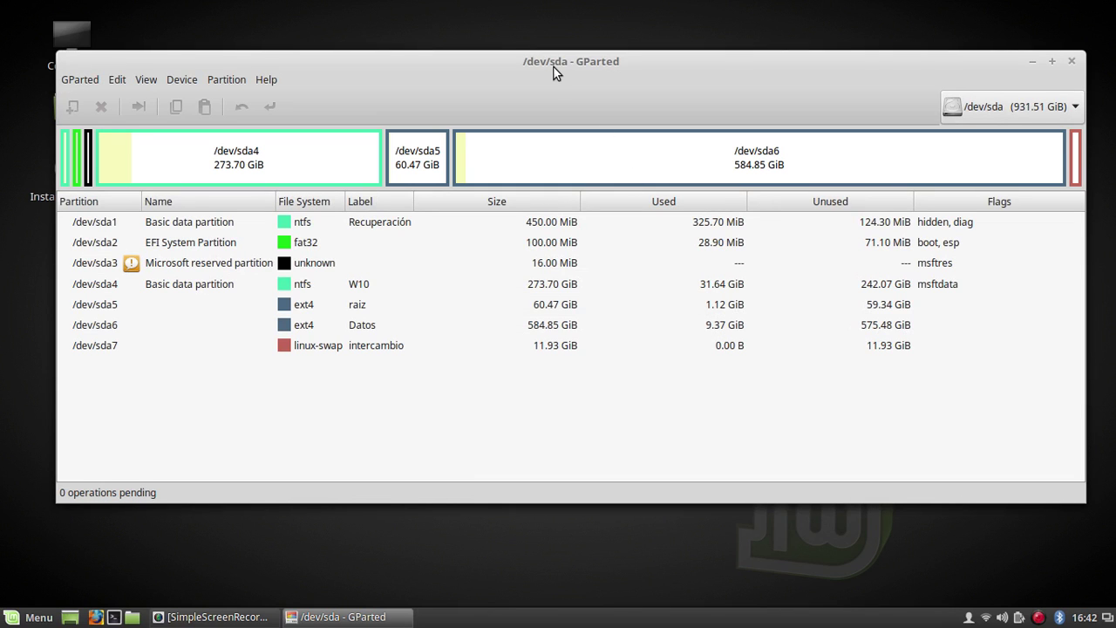
{"action": "left_click_drag", "start_coordinate": [552, 65], "coordinate": [518, 42]}
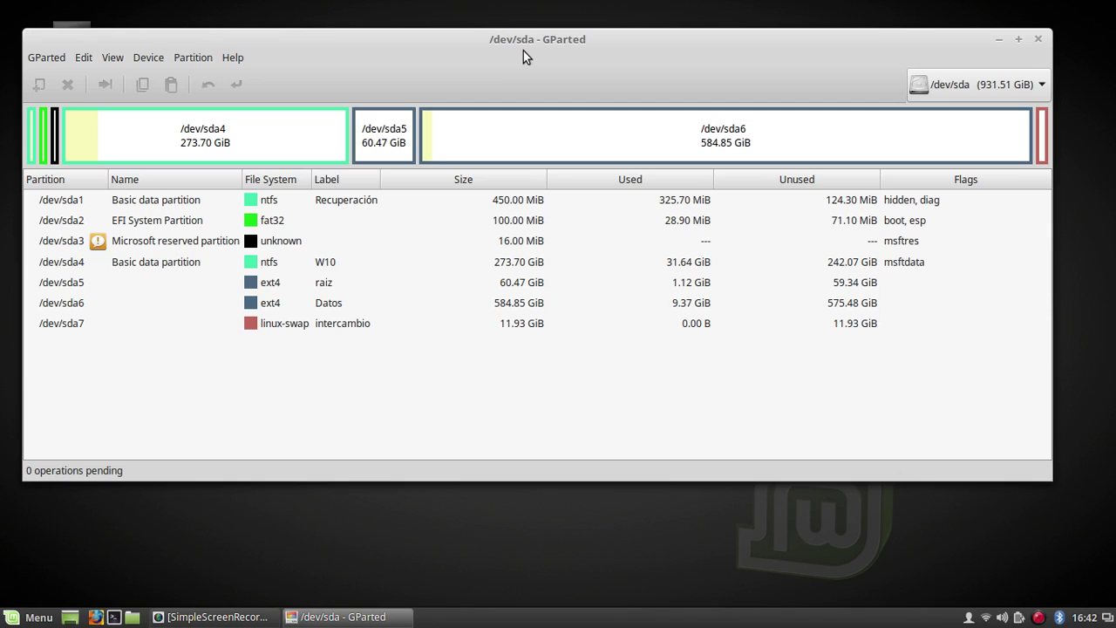
{"action": "left_click", "coordinate": [416, 139]}
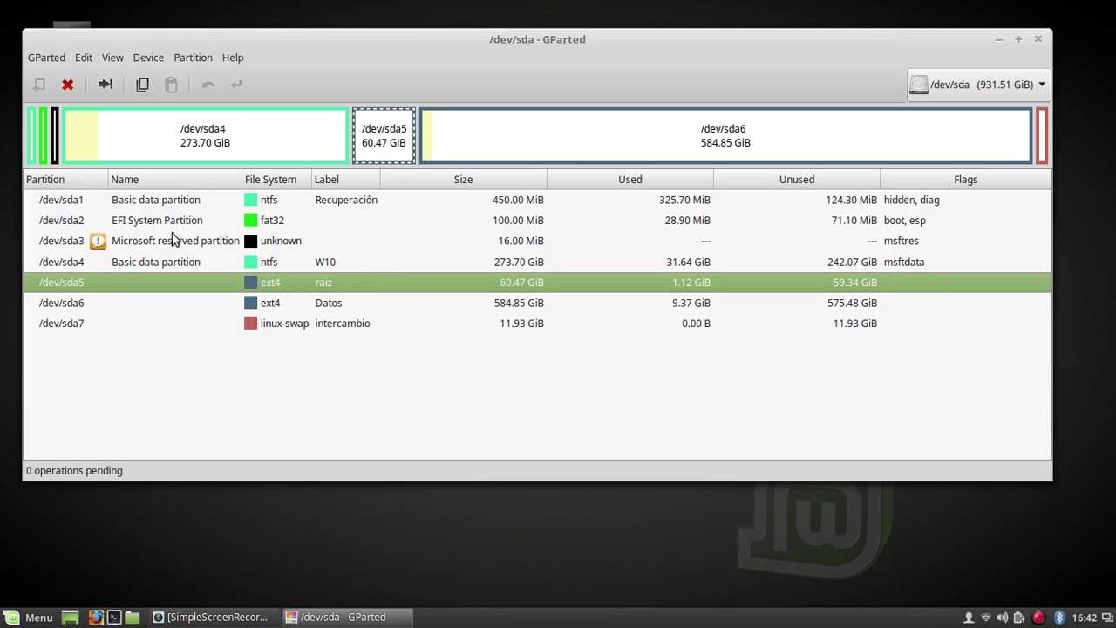
{"action": "left_click", "coordinate": [85, 263]}
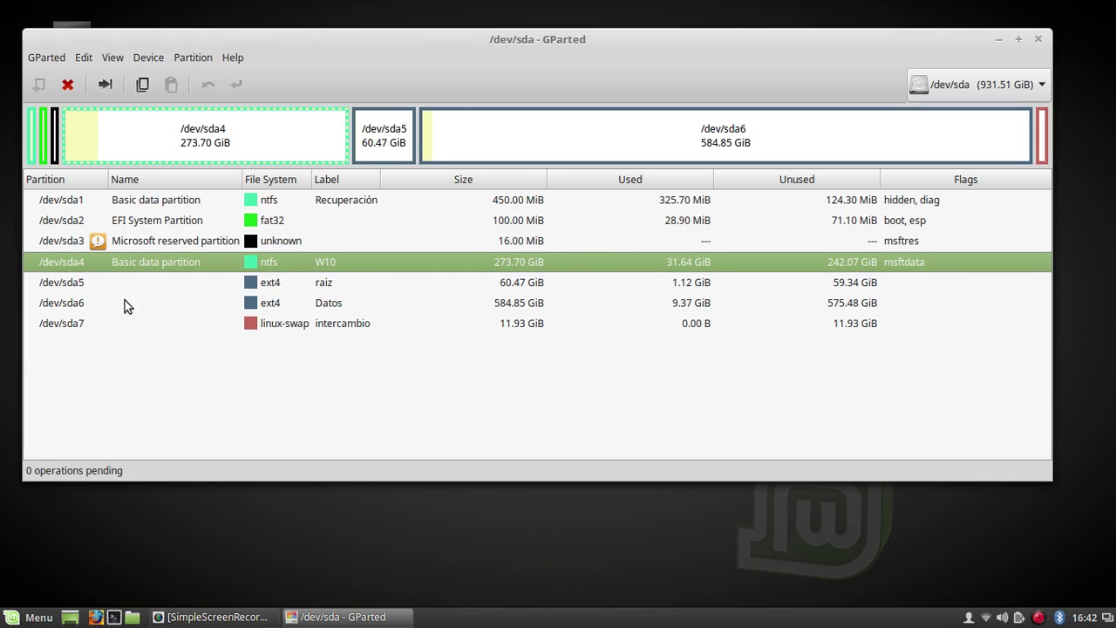
{"action": "left_click", "coordinate": [82, 286]}
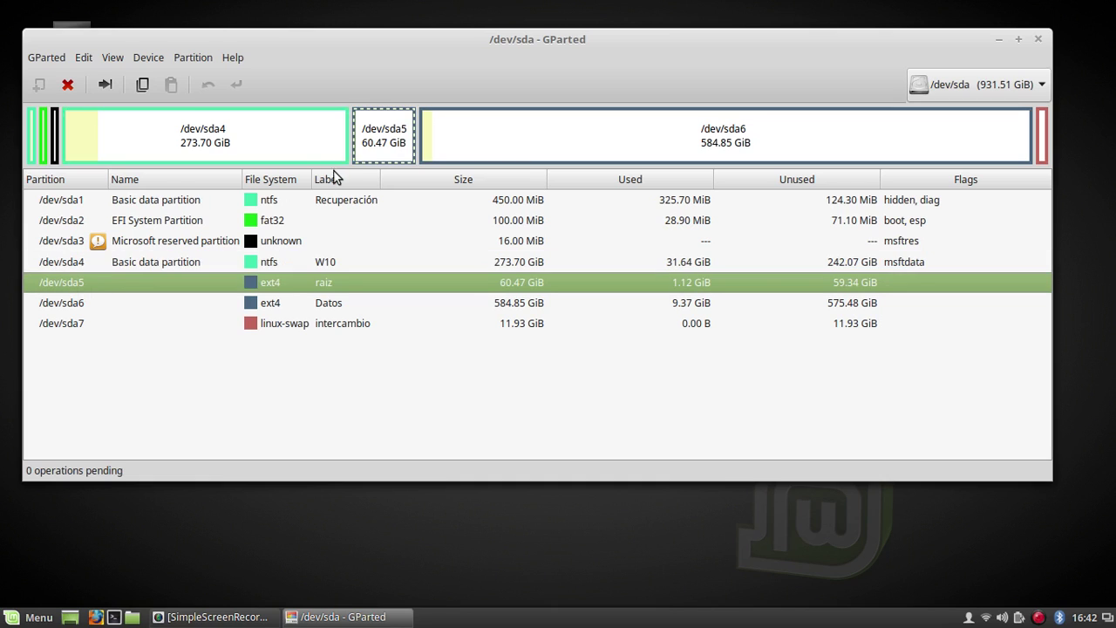
{"action": "left_click", "coordinate": [78, 307]}
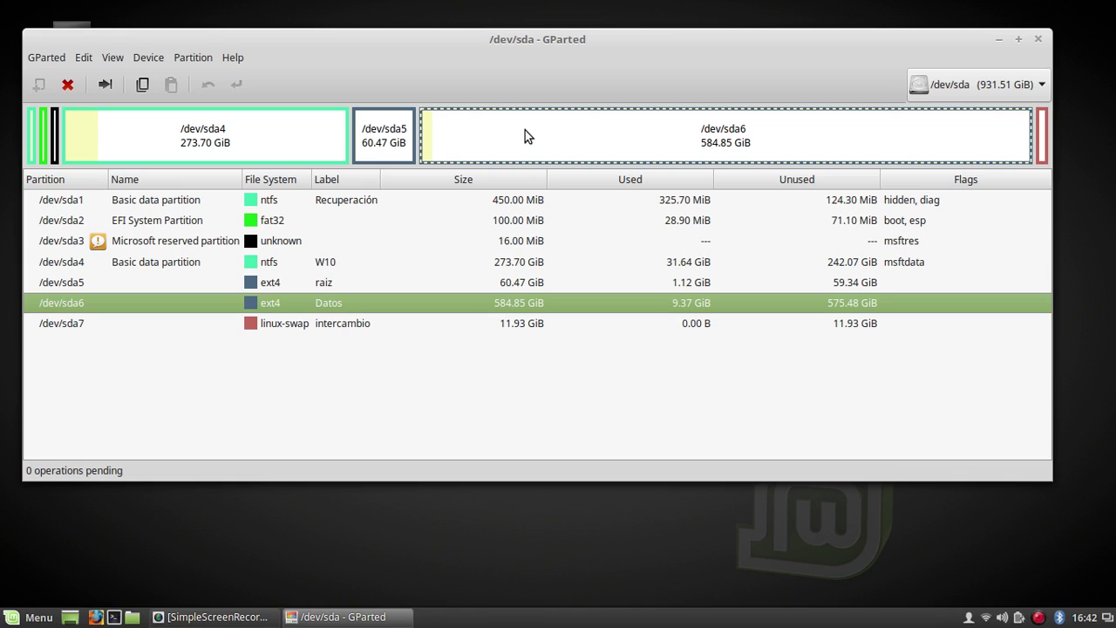
{"action": "left_click", "coordinate": [346, 326]}
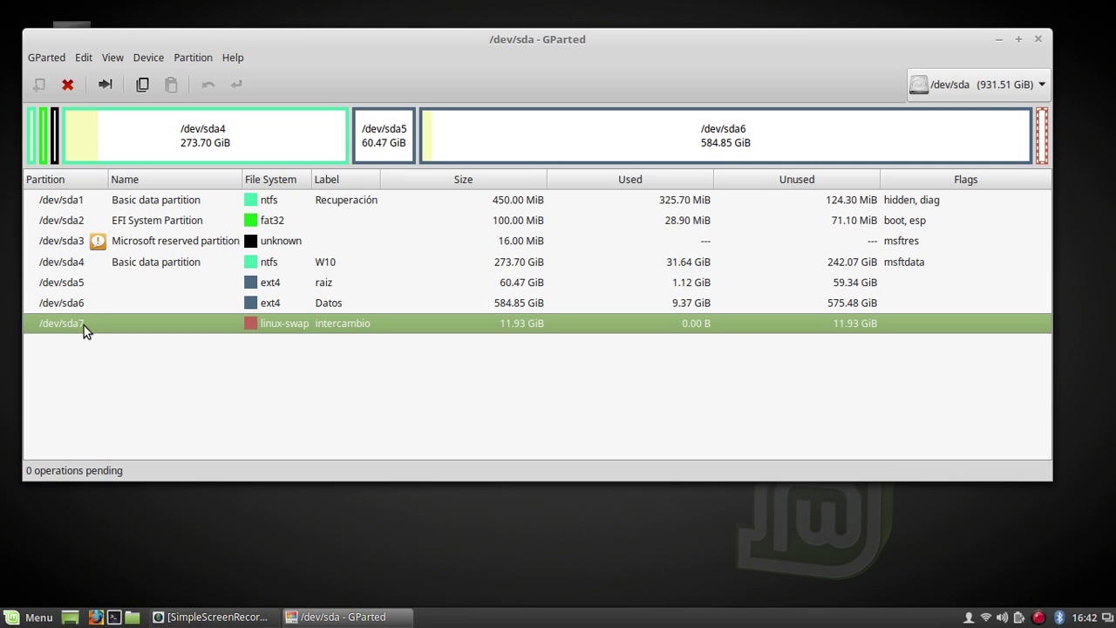
{"action": "left_click", "coordinate": [998, 39]}
{"action": "left_click", "coordinate": [384, 617]}
Launch Install Linux Mint from the desktop, select Español, and continue past the preparation step
{"action": "left_click", "coordinate": [999, 40]}
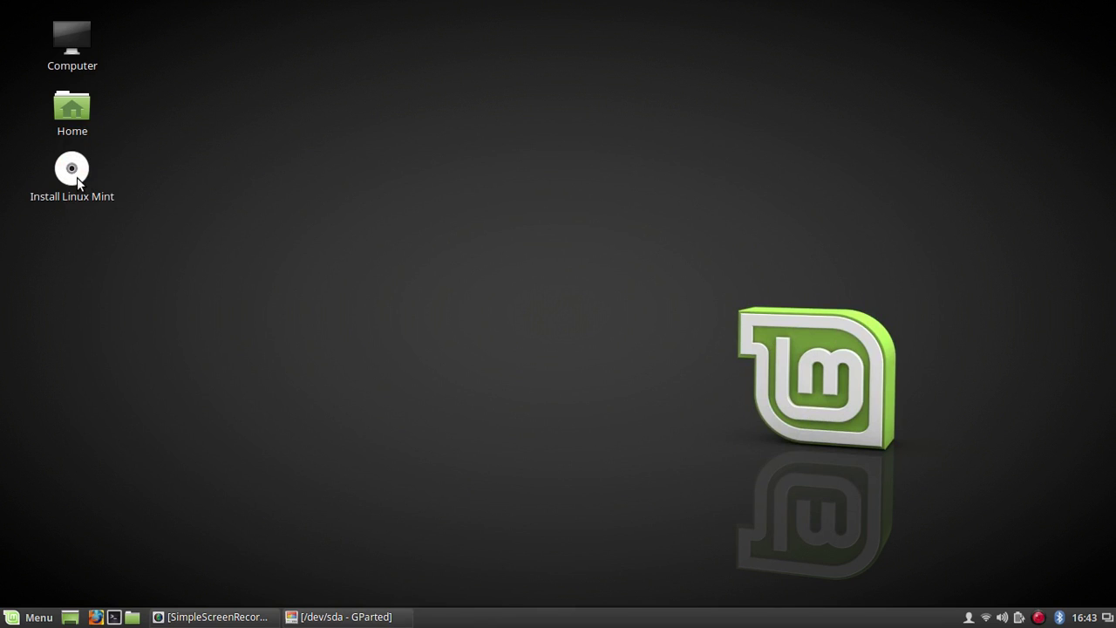
{"action": "left_click", "coordinate": [77, 176]}
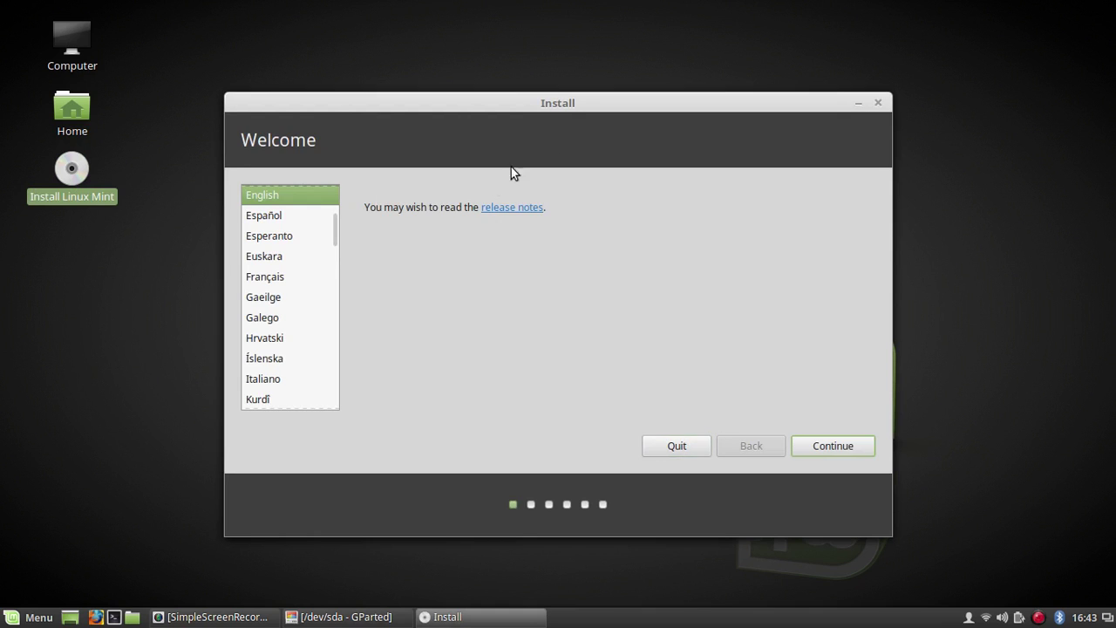
{"action": "left_click_drag", "start_coordinate": [572, 107], "coordinate": [553, 93]}
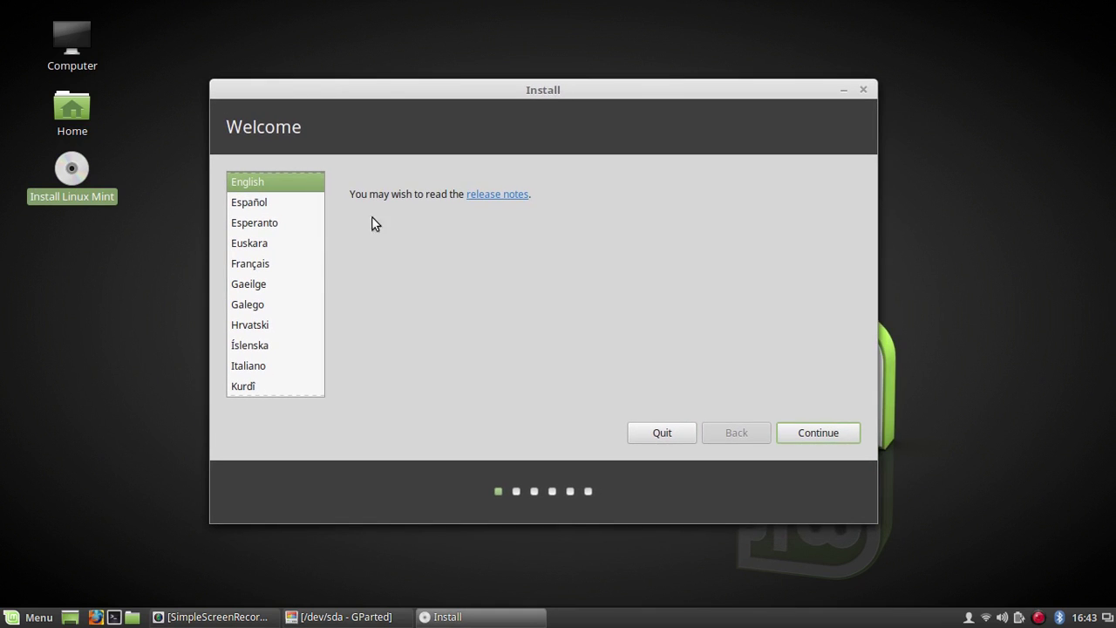
{"action": "left_click", "coordinate": [254, 204]}
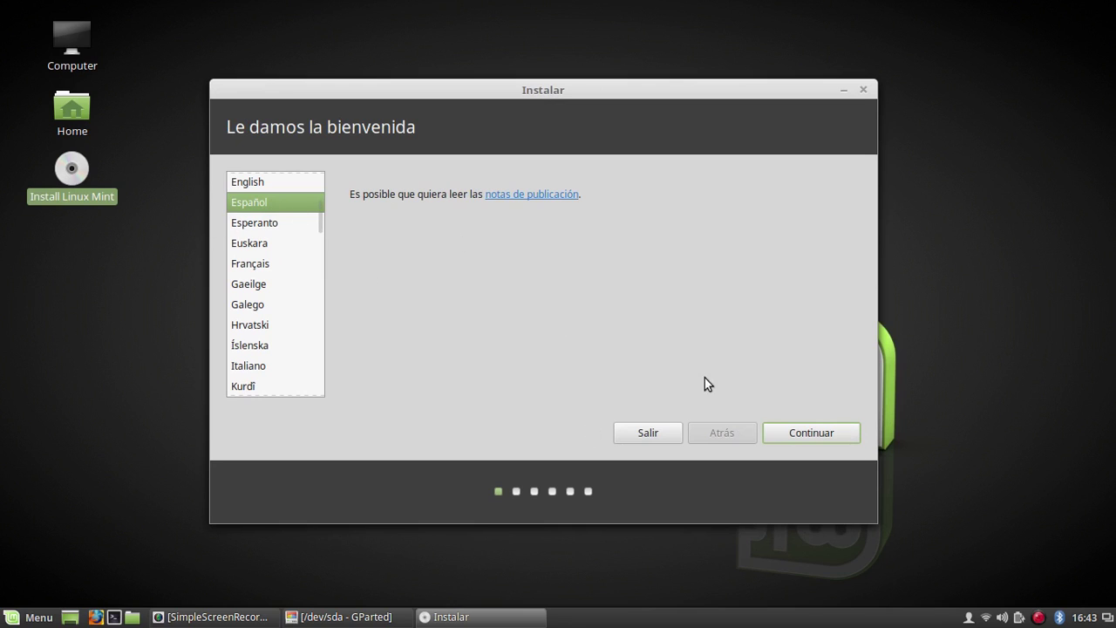
{"action": "left_click", "coordinate": [783, 430]}
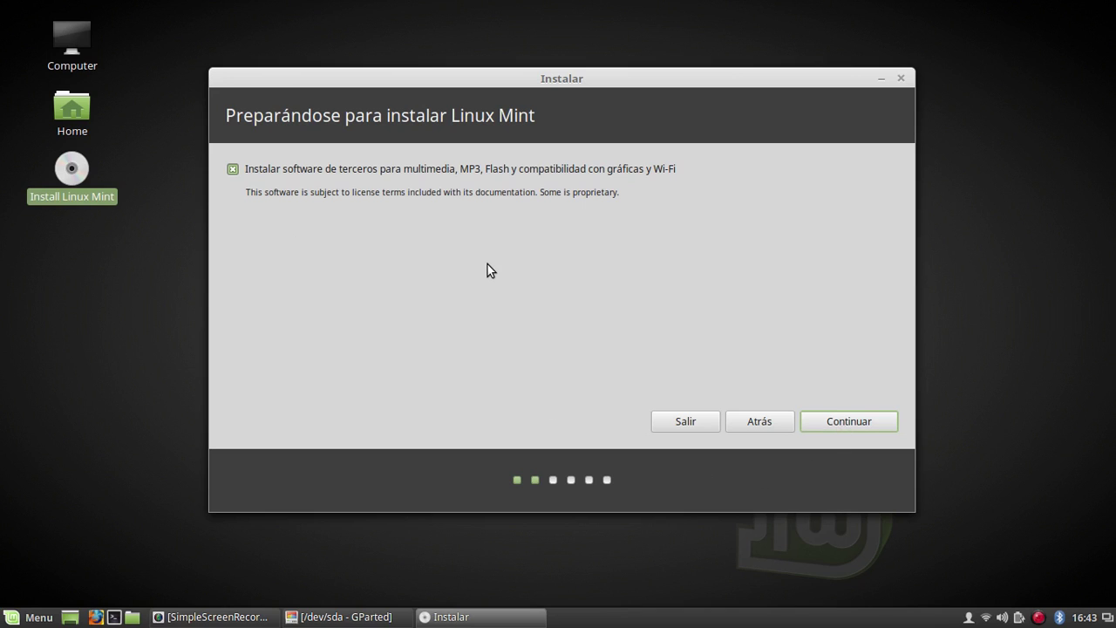
{"action": "left_click", "coordinate": [849, 424]}
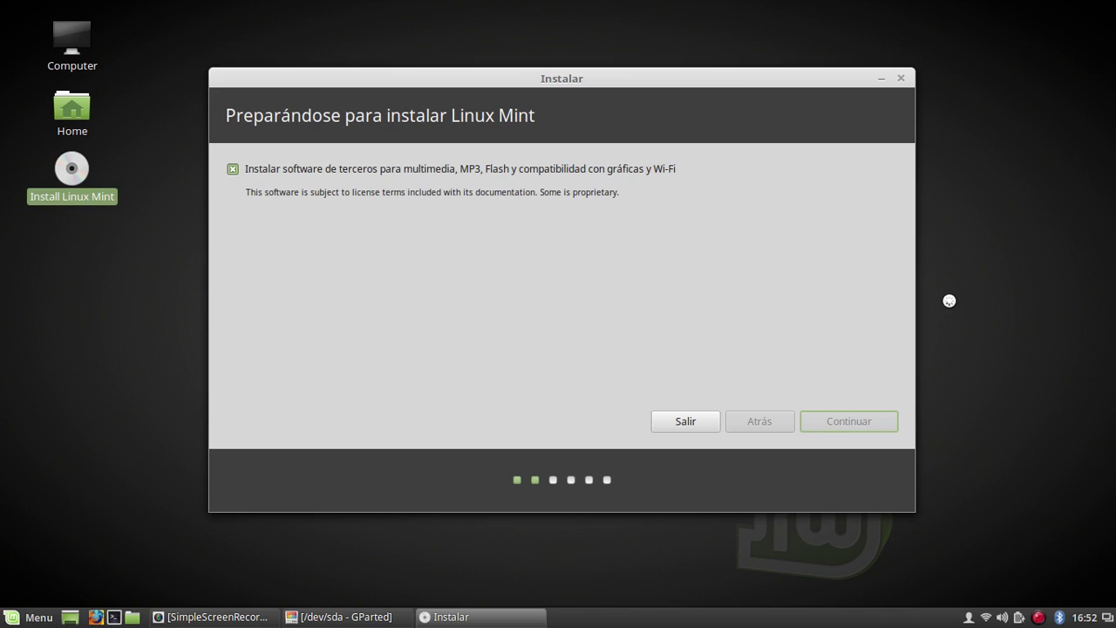
Nudge the installer window slightly up and to the left on the desktop
{"action": "left_click_drag", "start_coordinate": [593, 80], "coordinate": [552, 59]}
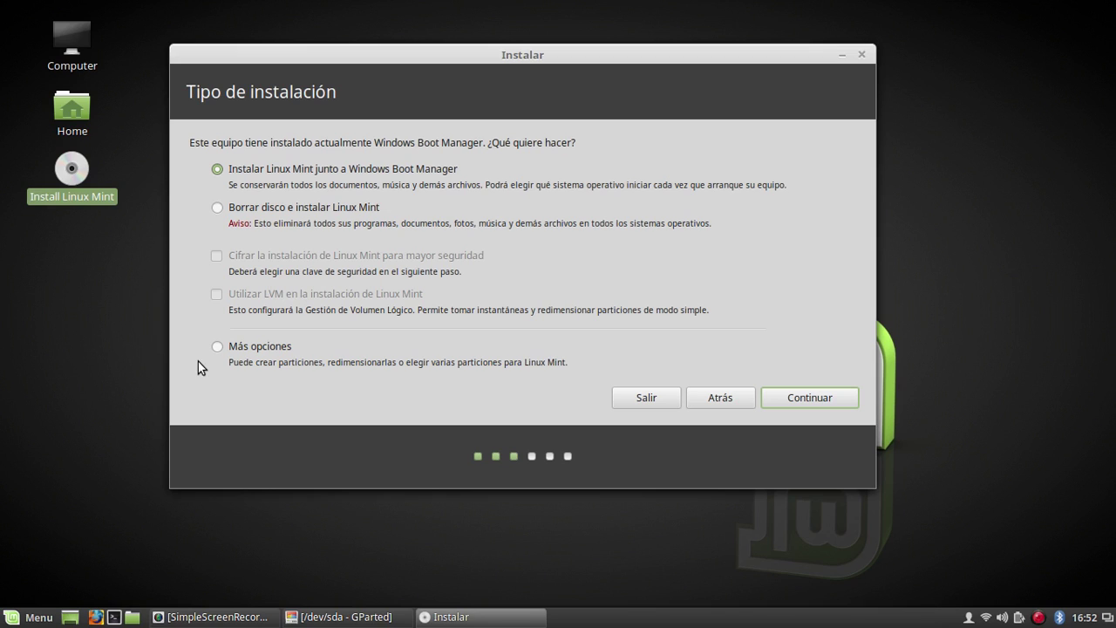
Choose 'Más opciones' for manual partitioning and move the installer window to the right
{"action": "left_click", "coordinate": [217, 349]}
{"action": "left_click", "coordinate": [800, 398]}
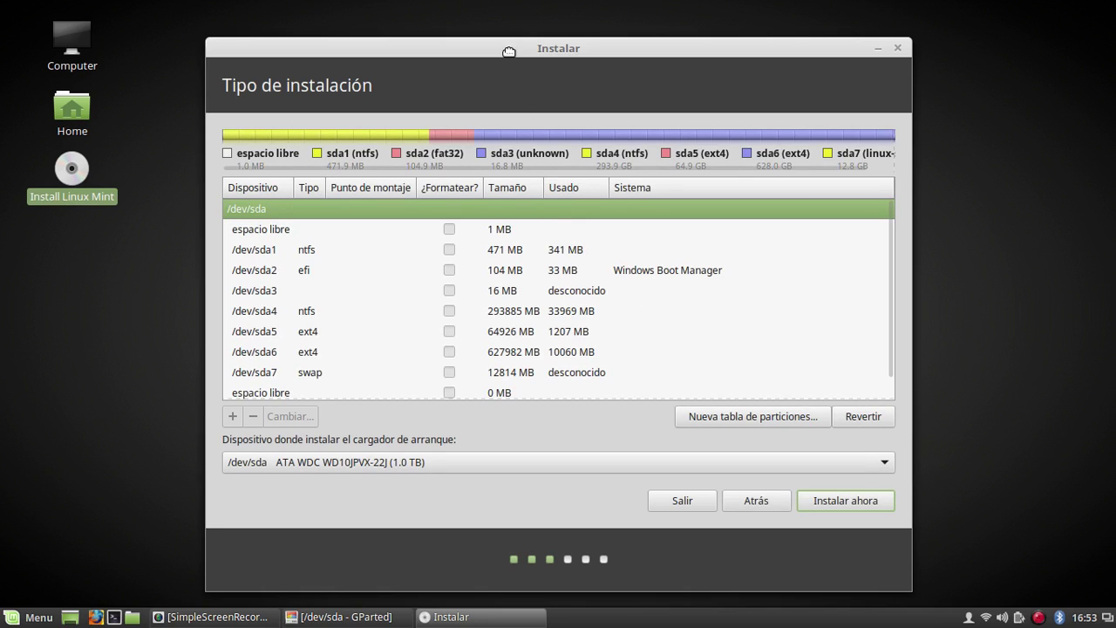
{"action": "left_click_drag", "start_coordinate": [509, 50], "coordinate": [475, 44]}
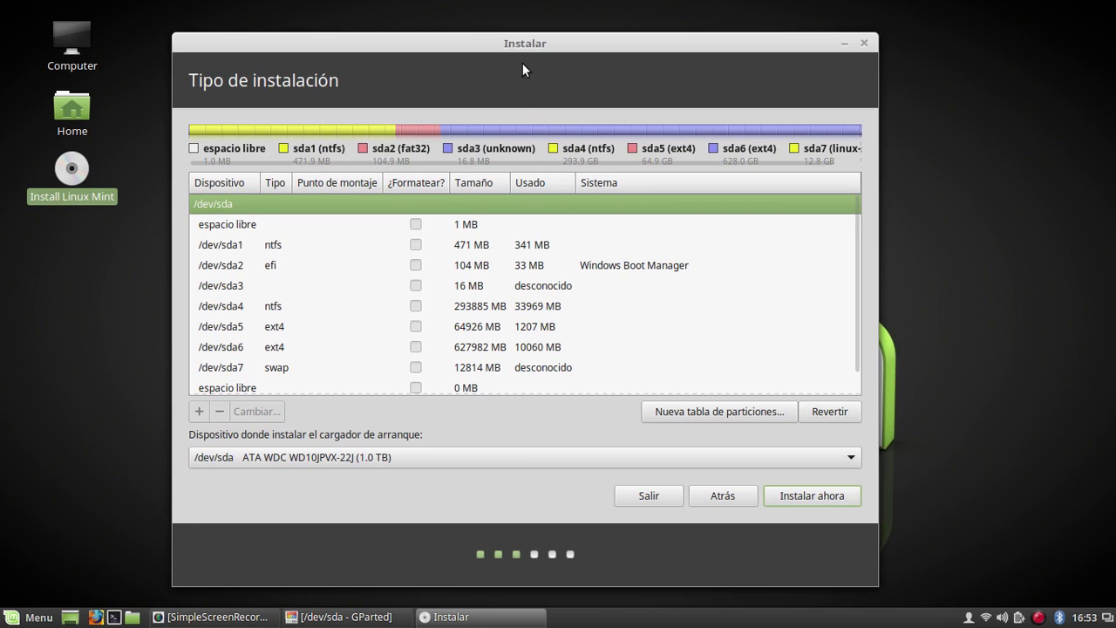
{"action": "left_click_drag", "start_coordinate": [519, 45], "coordinate": [722, 32]}
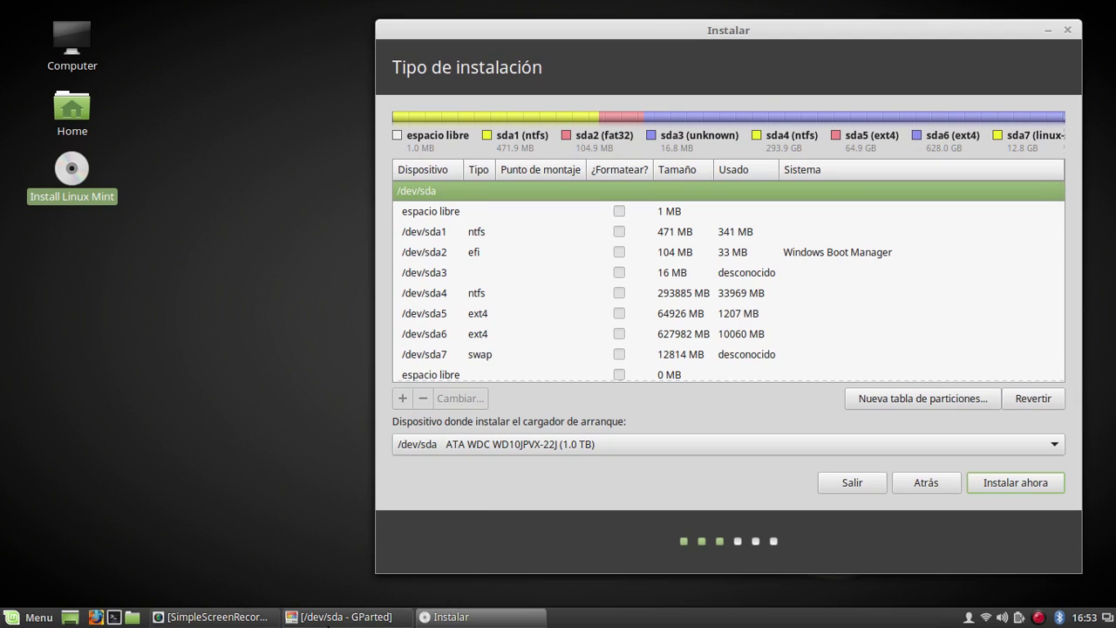
{"action": "mouse_move", "coordinate": [328, 624]}
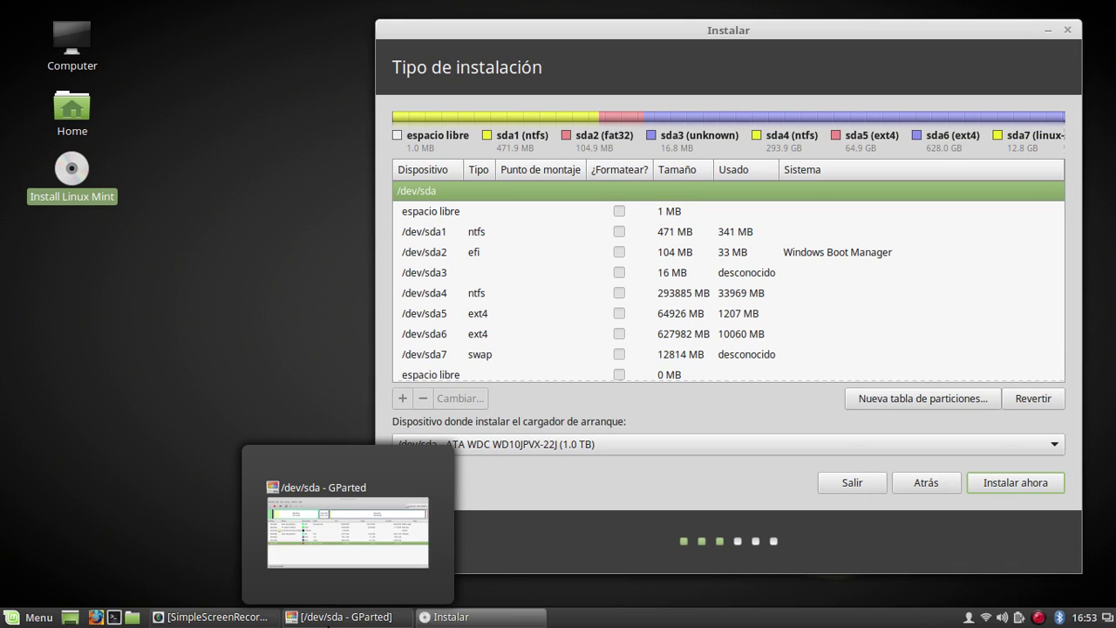
{"action": "left_click", "coordinate": [328, 621]}
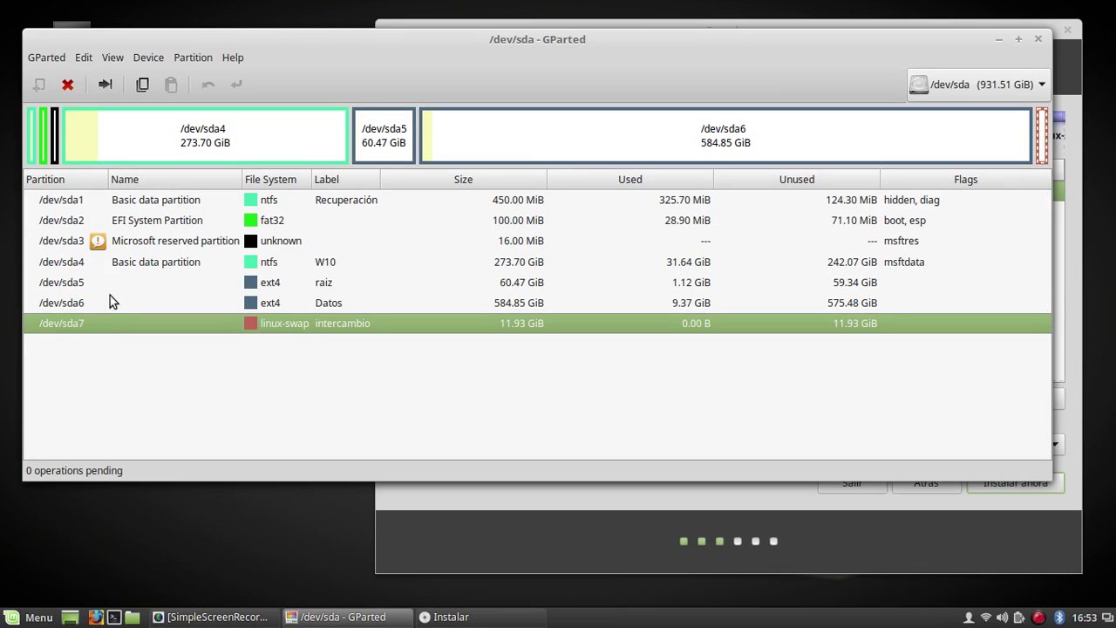
{"action": "left_click", "coordinate": [77, 284]}
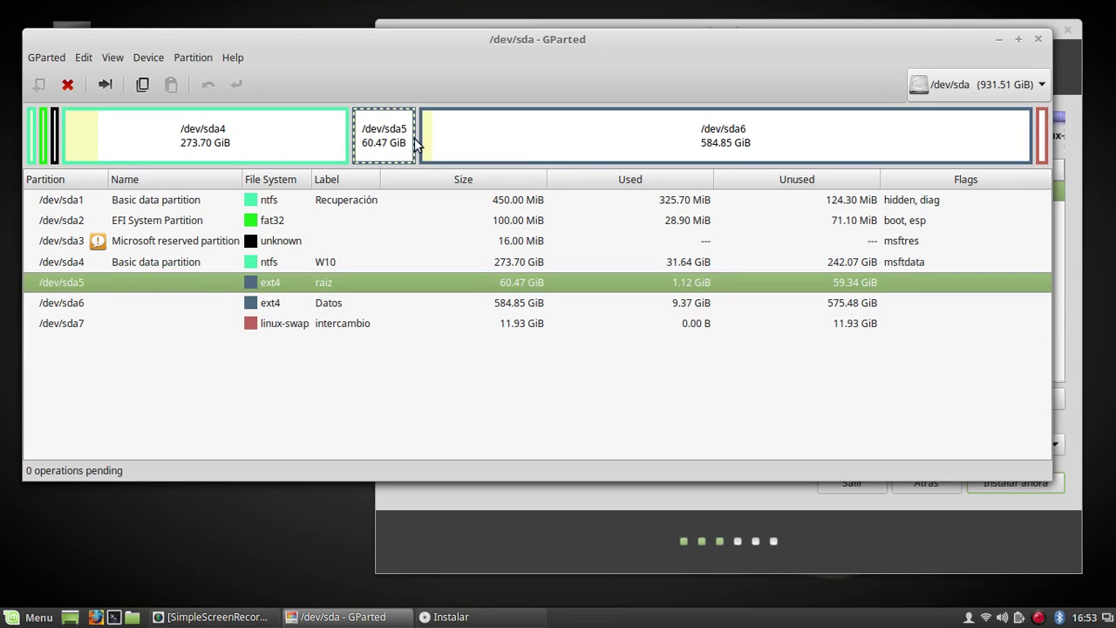
{"action": "left_click", "coordinate": [76, 305]}
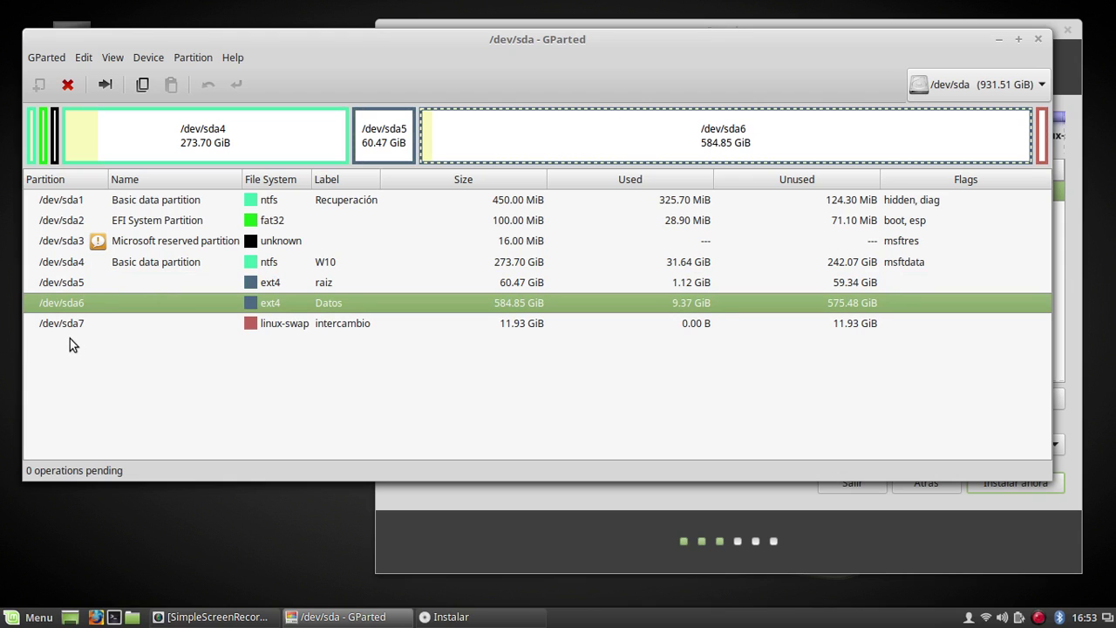
{"action": "left_click", "coordinate": [68, 326]}
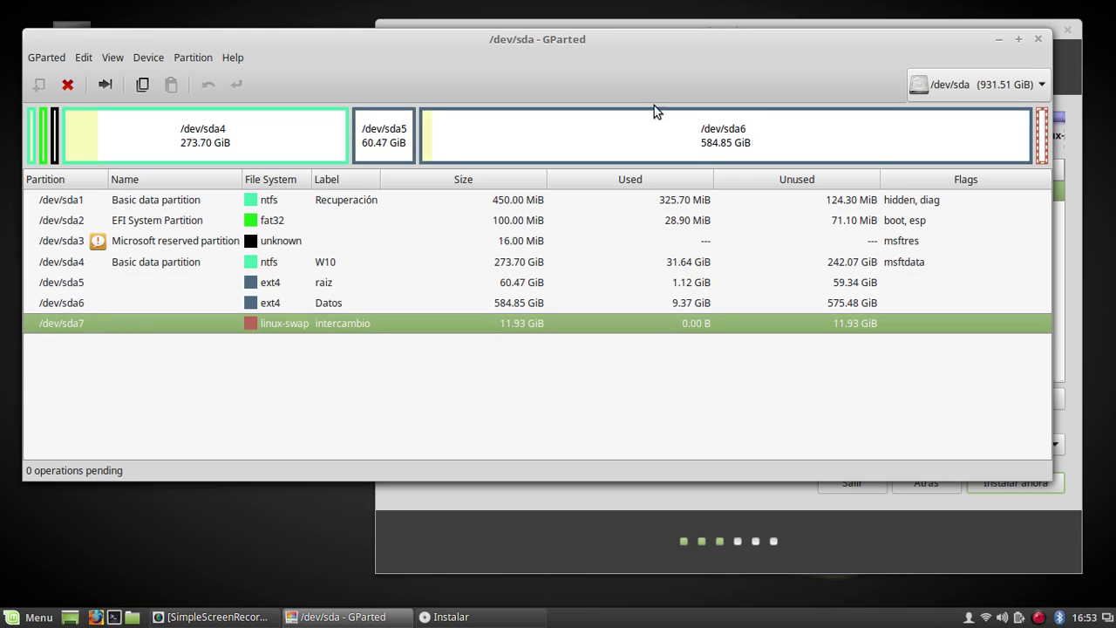
{"action": "left_click", "coordinate": [995, 42]}
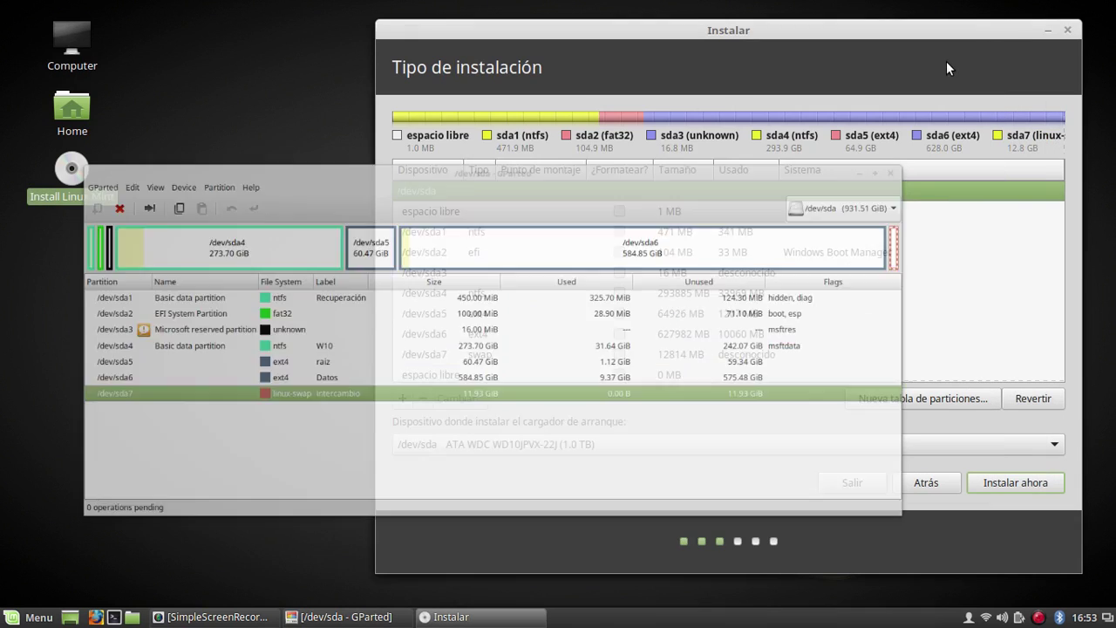
Select the /dev/sda2 EFI partition in the installer and bring GParted to the front
{"action": "left_click_drag", "start_coordinate": [722, 34], "coordinate": [646, 36]}
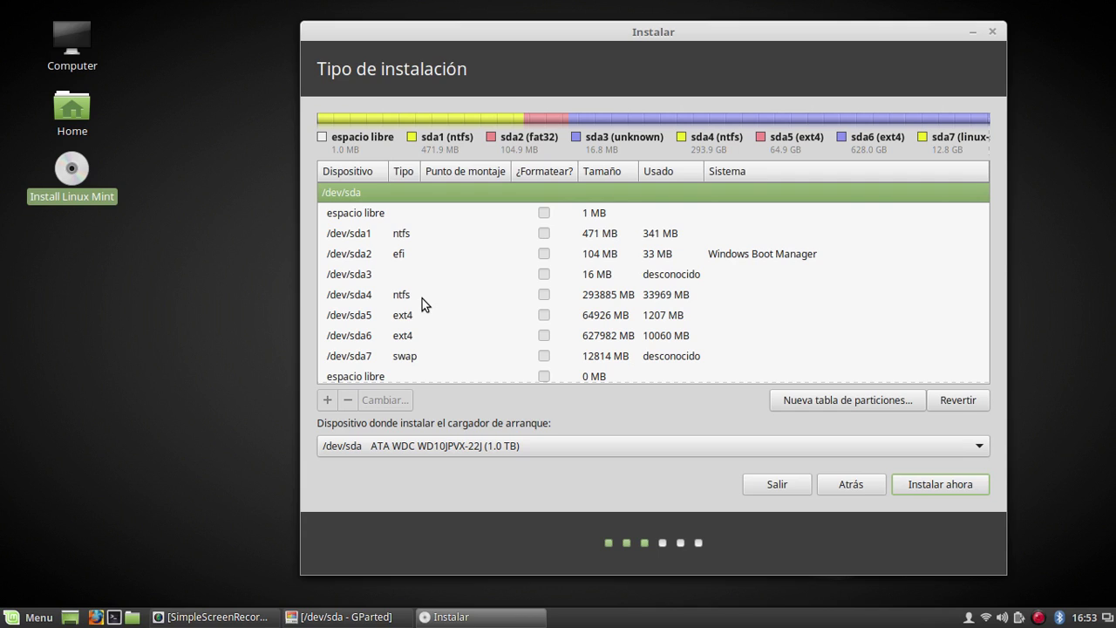
{"action": "left_click", "coordinate": [366, 258]}
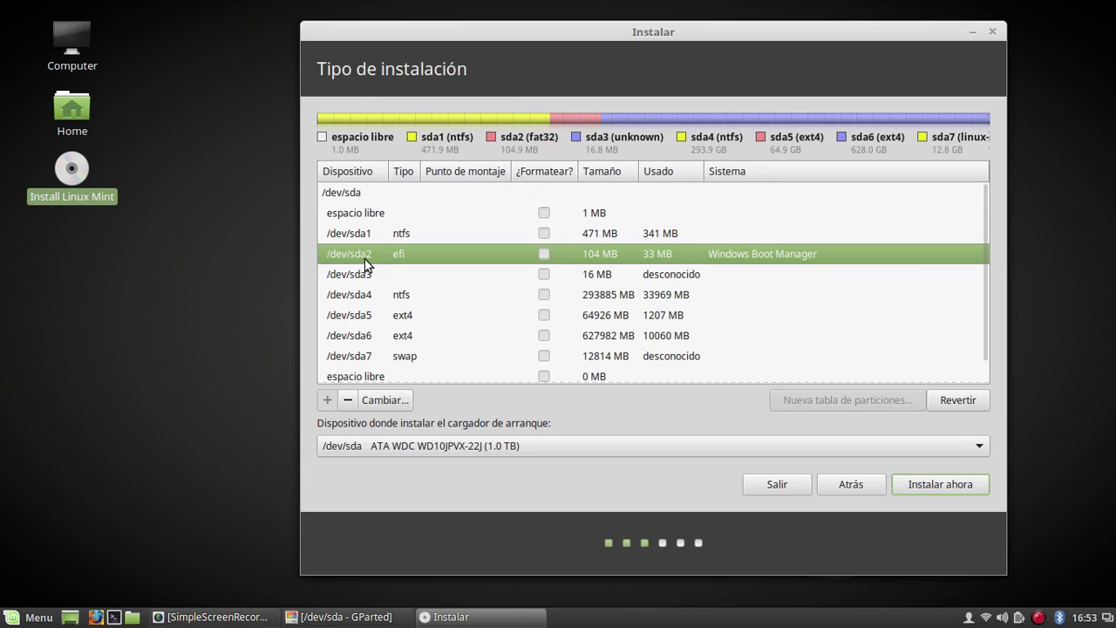
{"action": "left_click", "coordinate": [338, 617]}
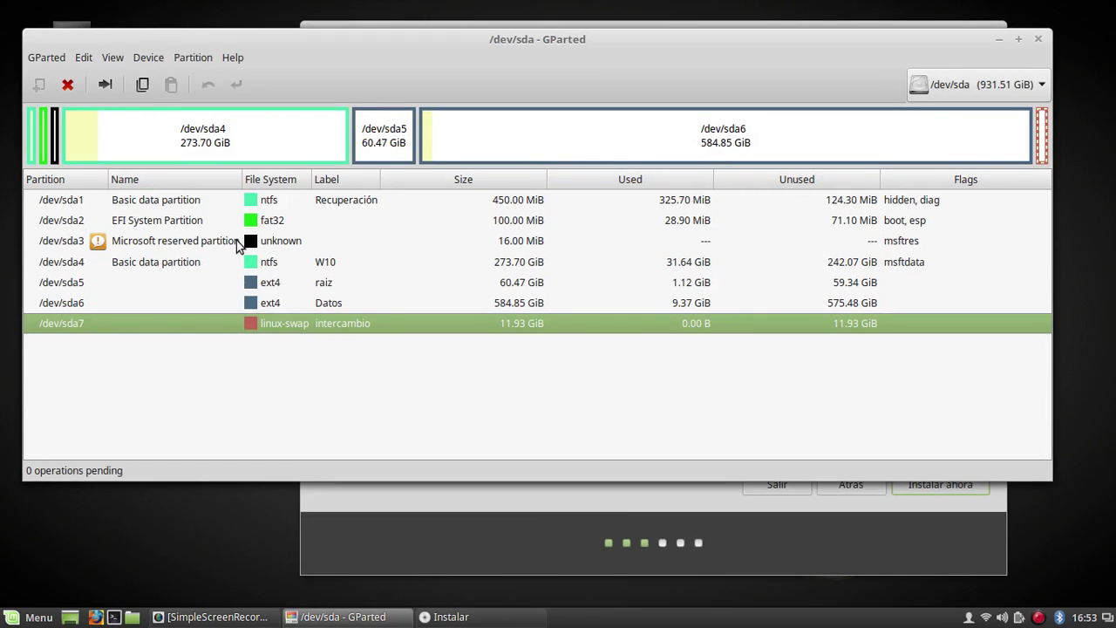
Inspect the /dev/sda2 EFI System Partition in GParted, then minimize GParted
{"action": "left_click", "coordinate": [160, 225]}
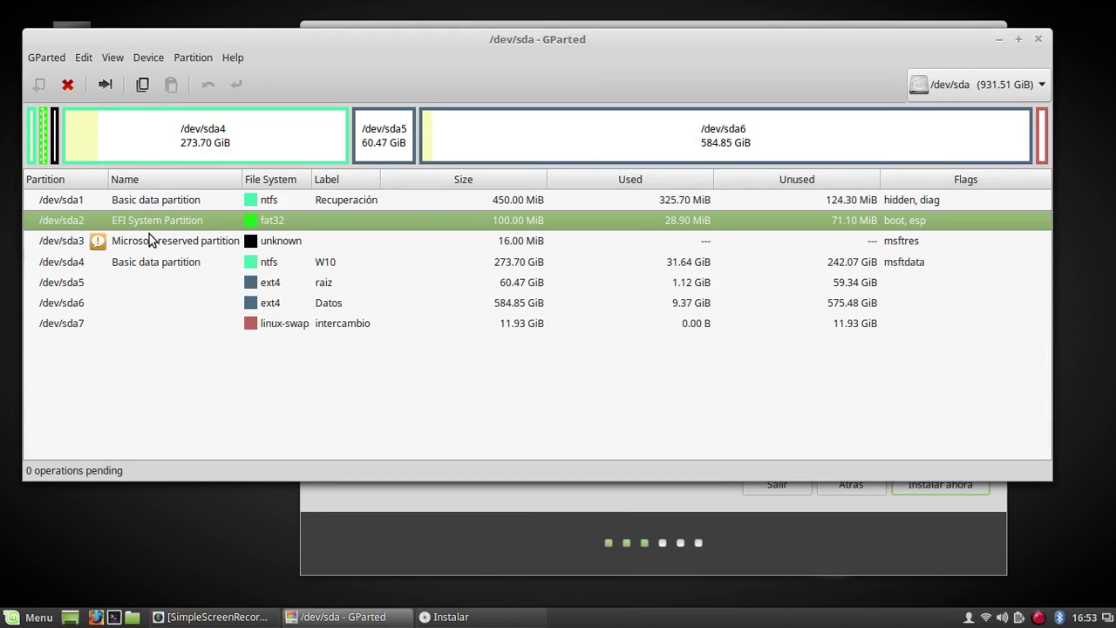
{"action": "left_click", "coordinate": [999, 41]}
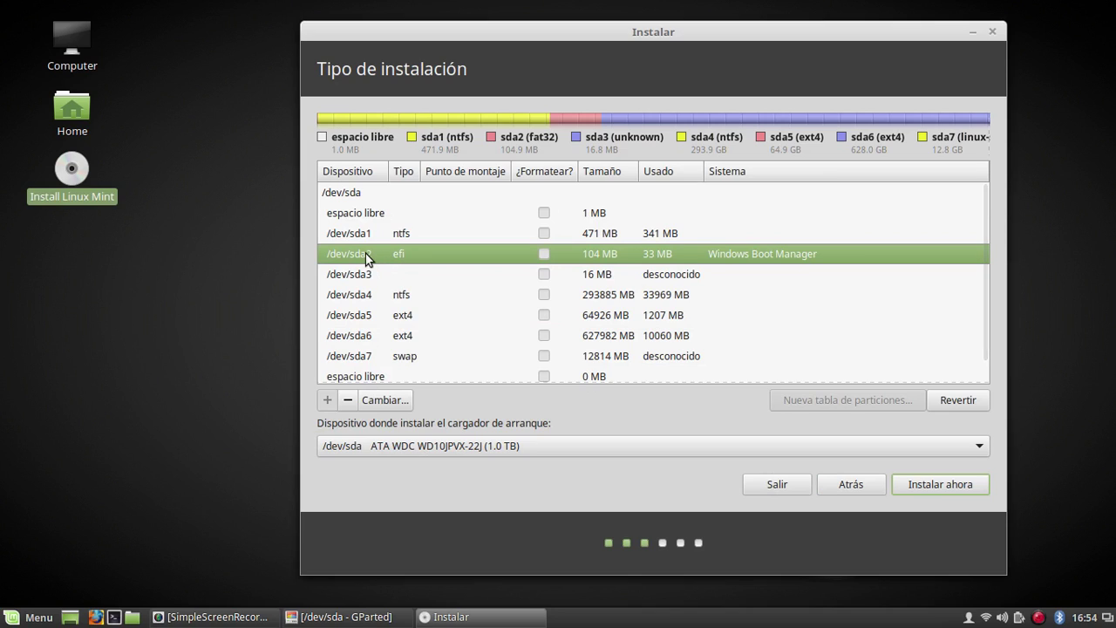
Confirm /dev/sda2 as the 105 MB 'Partición del sistema EFI' in the edit dialog, twice
{"action": "left_click", "coordinate": [383, 399]}
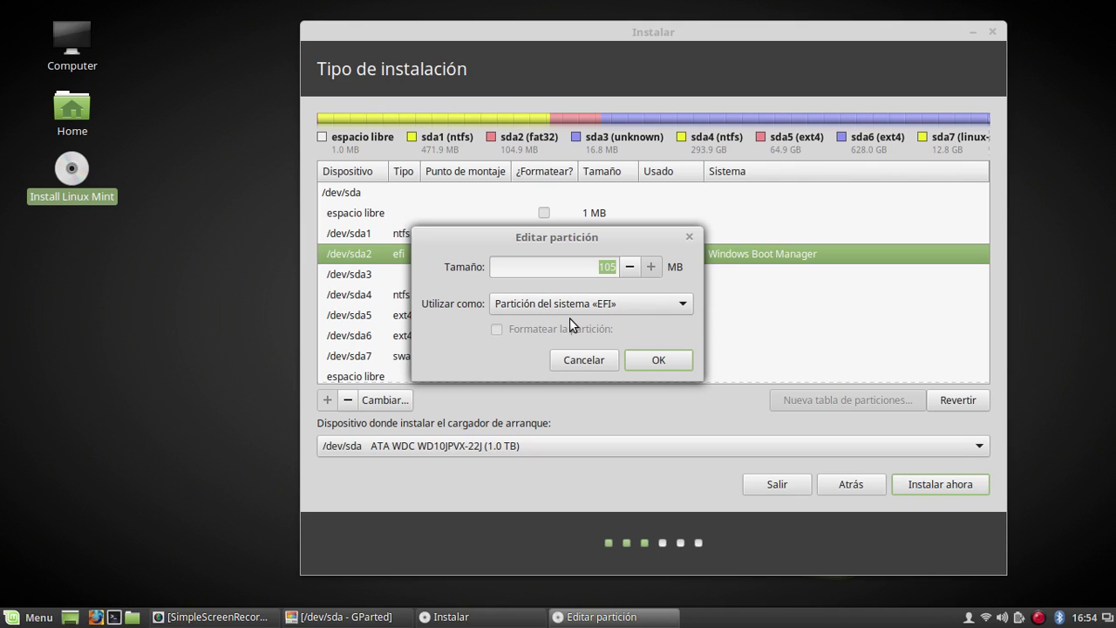
{"action": "left_click", "coordinate": [659, 360]}
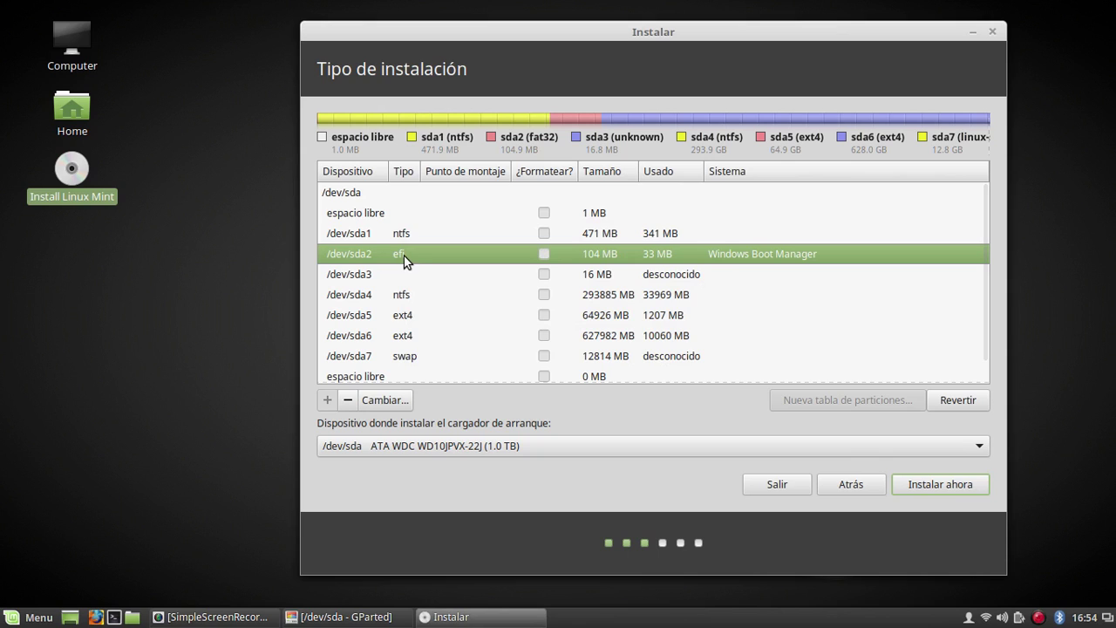
{"action": "left_click", "coordinate": [397, 403]}
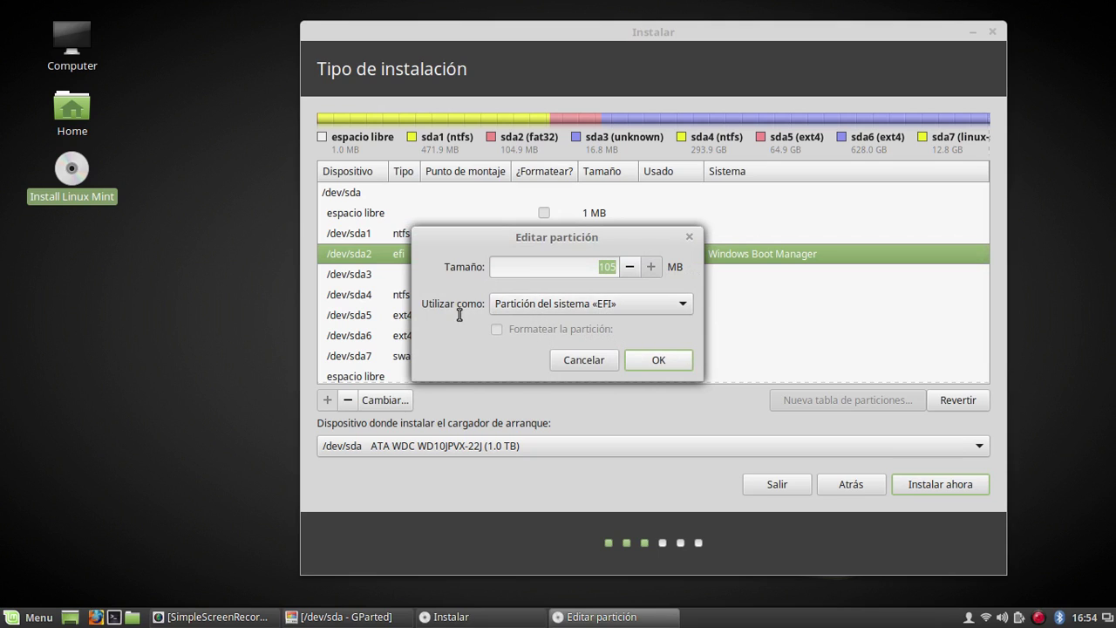
{"action": "left_click", "coordinate": [658, 366]}
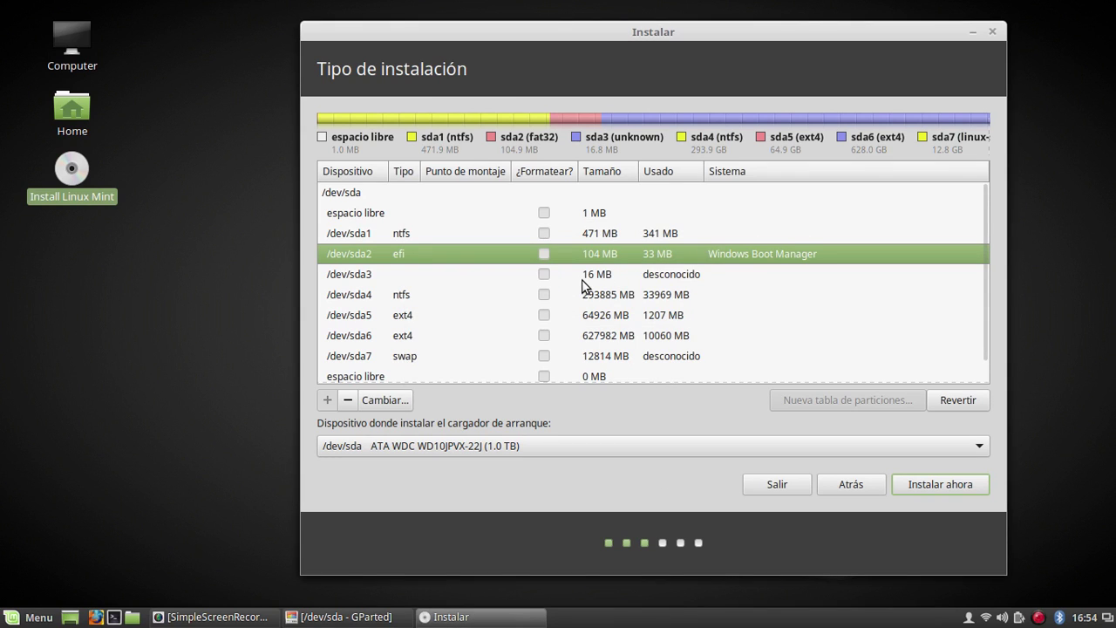
{"action": "scroll", "coordinate": [583, 285], "scroll_direction": "down", "scroll_amount": 1}
Set /dev/sda5 to ext4 journaling, marked for formatting, with mount point /
{"action": "left_click", "coordinate": [353, 295]}
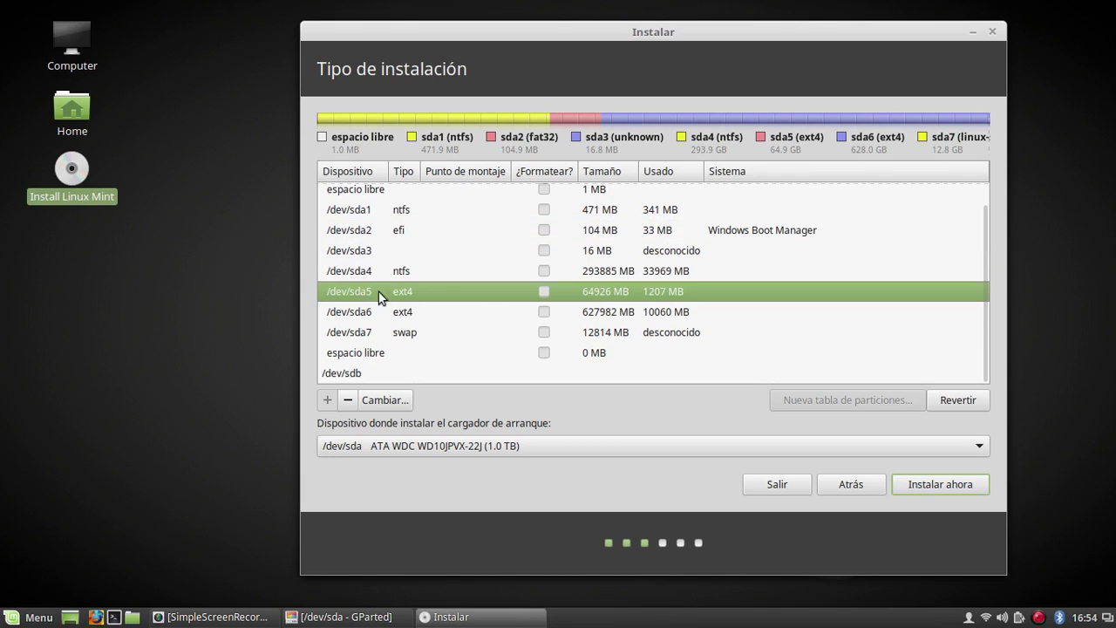
{"action": "left_click", "coordinate": [395, 401]}
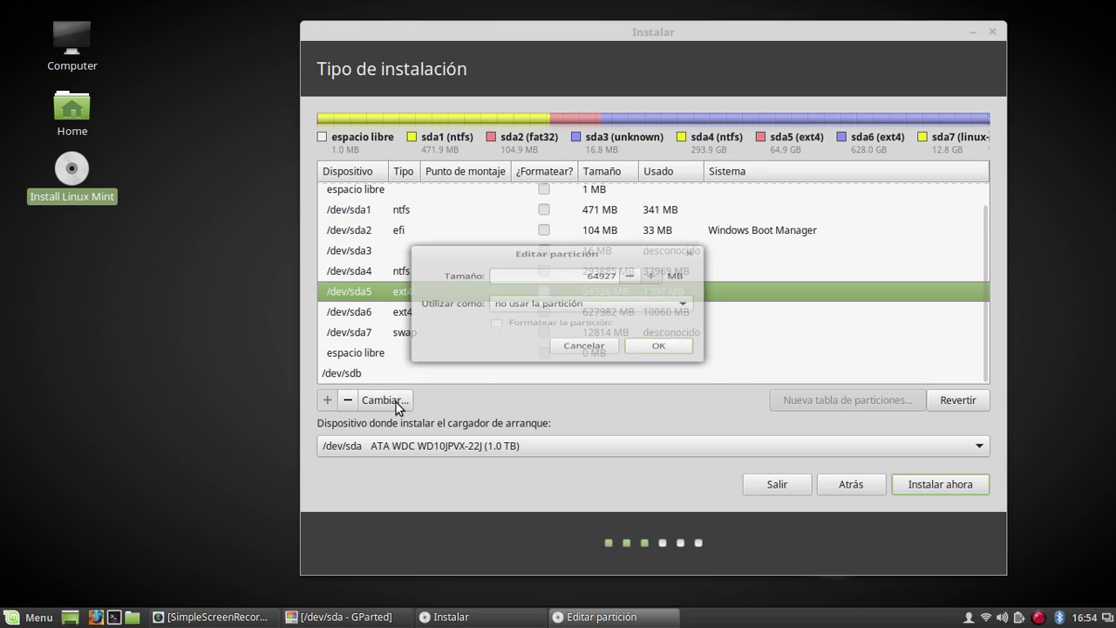
{"action": "left_click", "coordinate": [592, 307]}
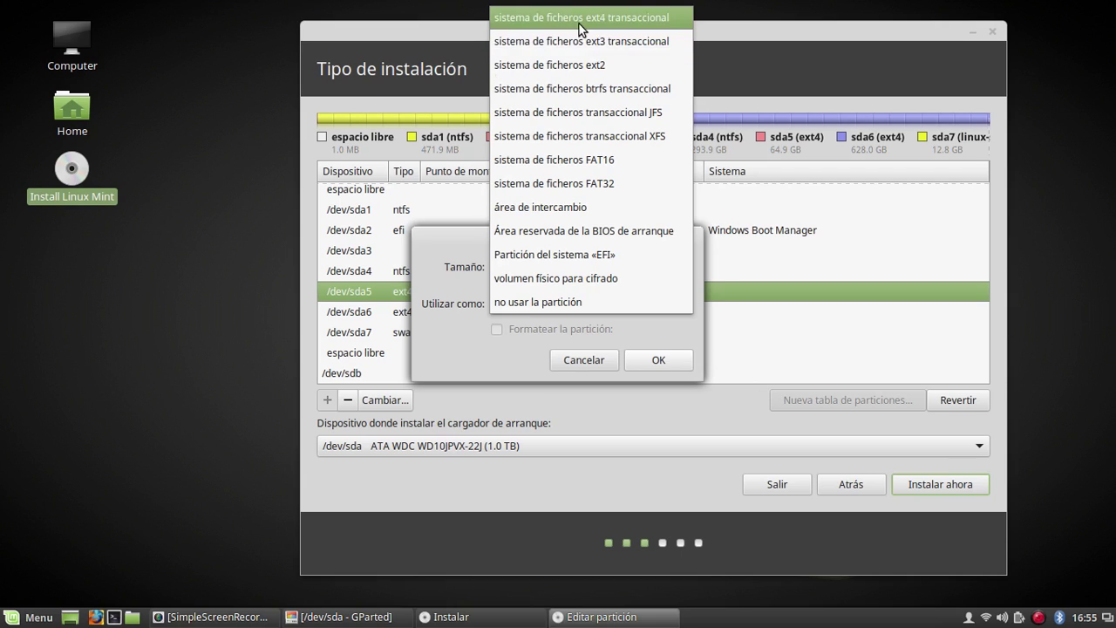
{"action": "left_click", "coordinate": [579, 21]}
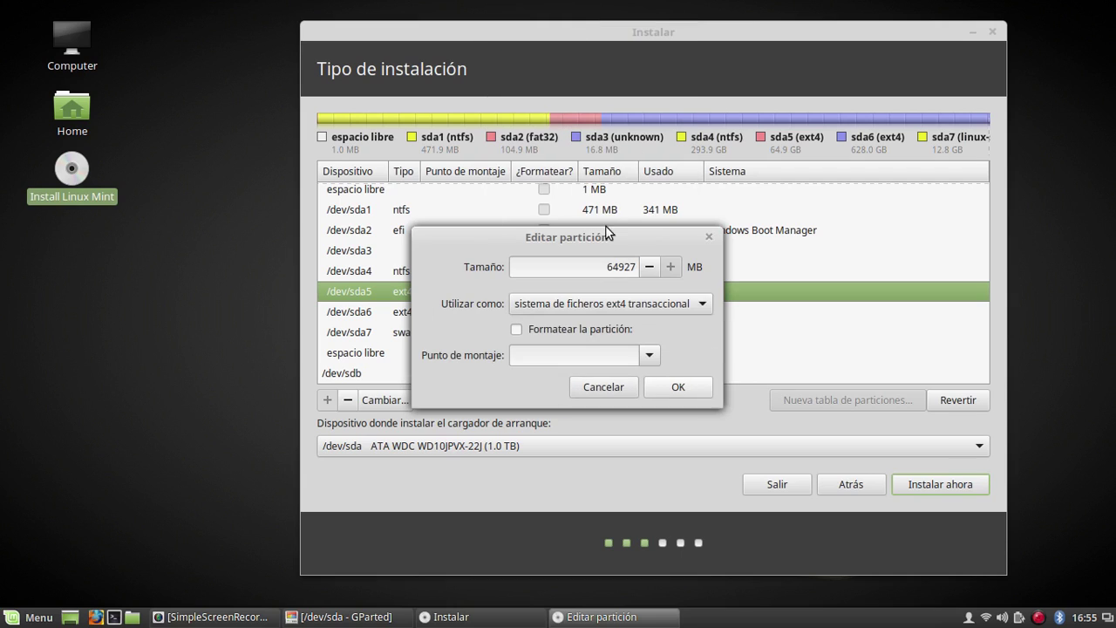
{"action": "left_click", "coordinate": [607, 331]}
{"action": "left_click", "coordinate": [650, 355]}
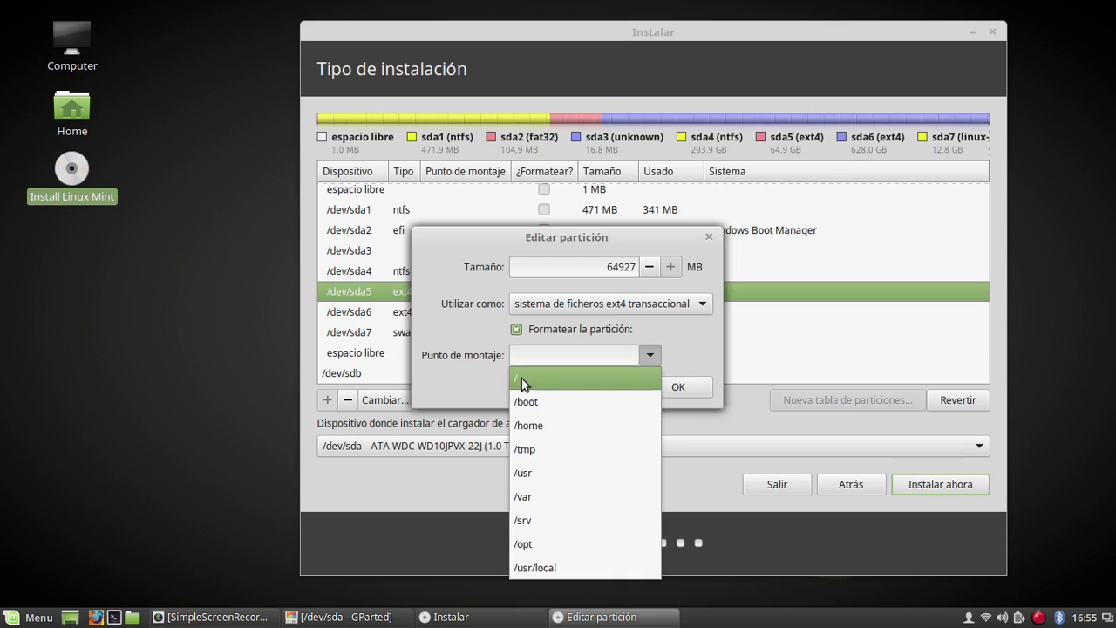
{"action": "left_click", "coordinate": [521, 378]}
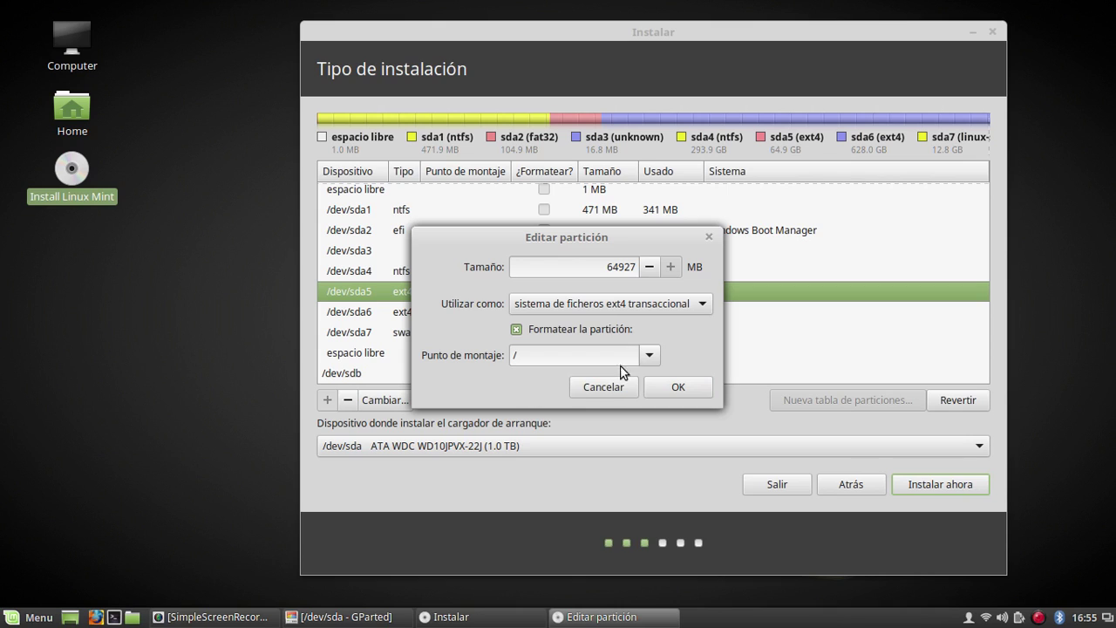
{"action": "left_click", "coordinate": [650, 355]}
{"action": "left_click", "coordinate": [550, 382]}
{"action": "left_click", "coordinate": [679, 387]}
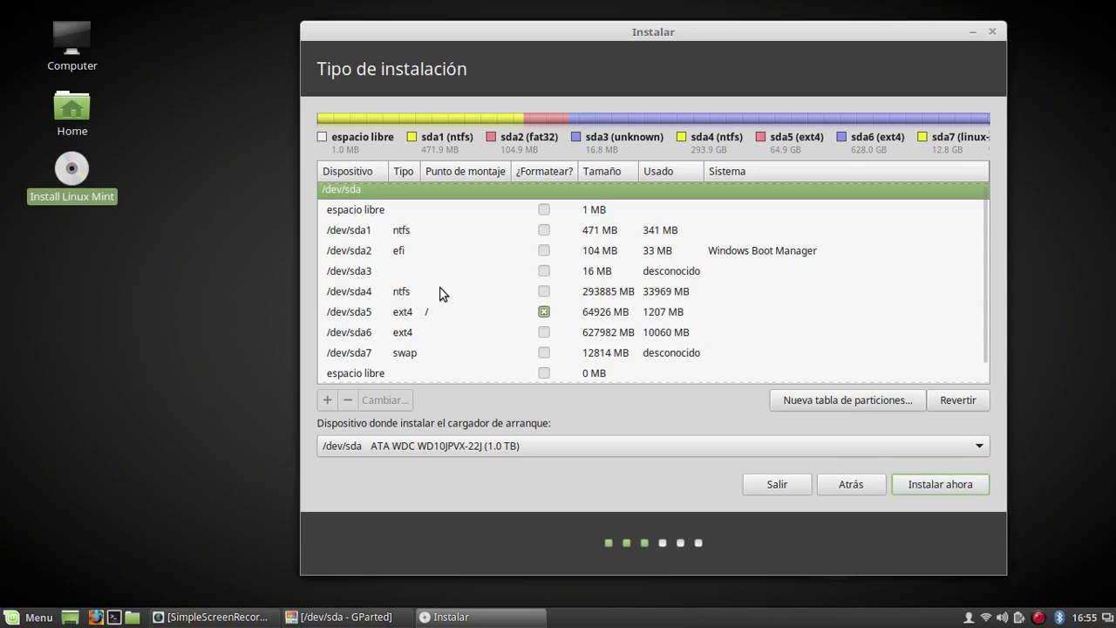
Select /dev/sda6 and check its details in GParted, then minimize GParted
{"action": "left_click", "coordinate": [432, 312]}
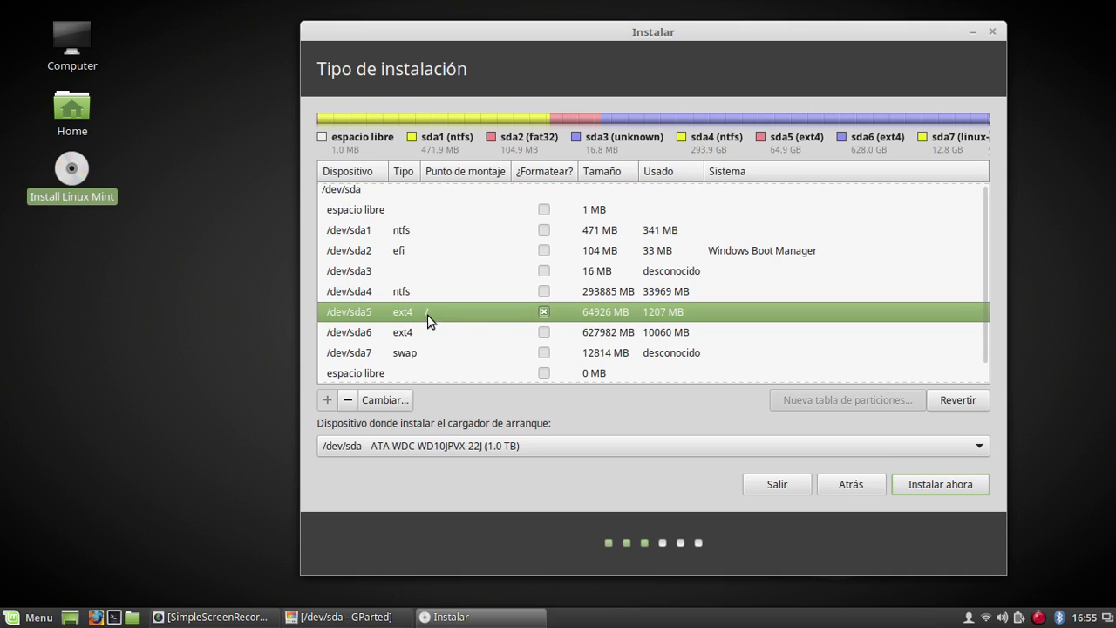
{"action": "left_click", "coordinate": [367, 334]}
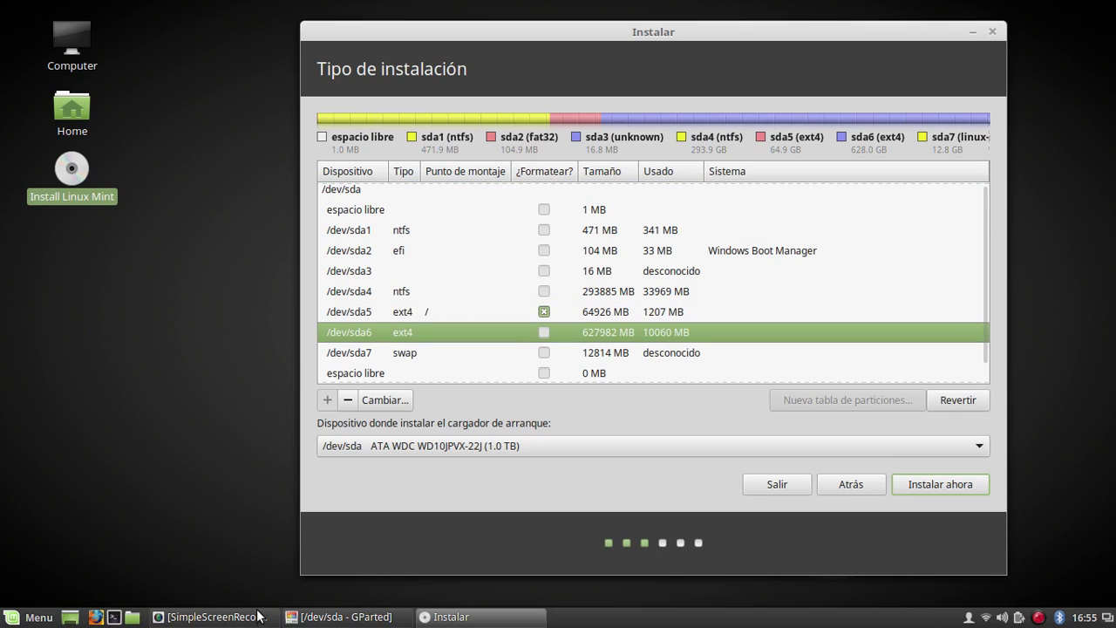
{"action": "left_click", "coordinate": [309, 619]}
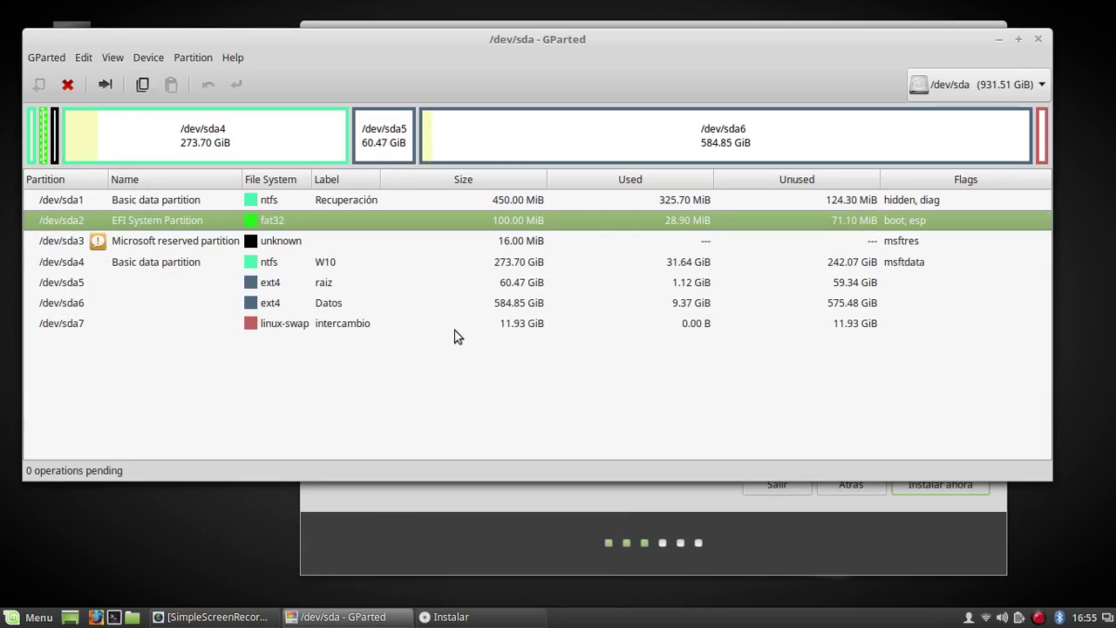
{"action": "left_click", "coordinate": [513, 146]}
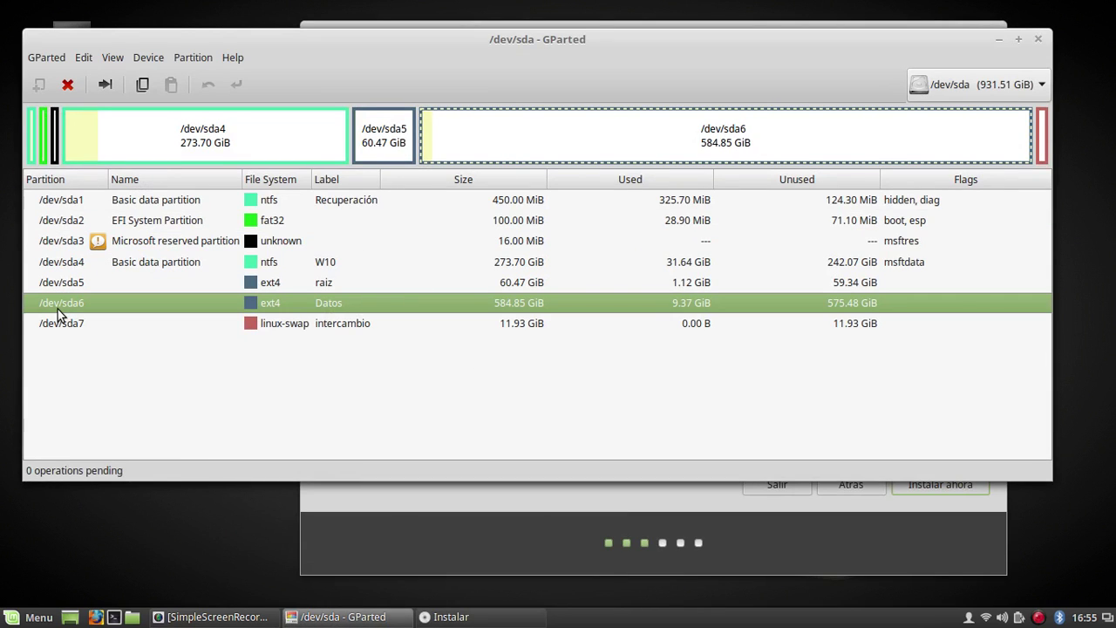
{"action": "left_click", "coordinate": [995, 37]}
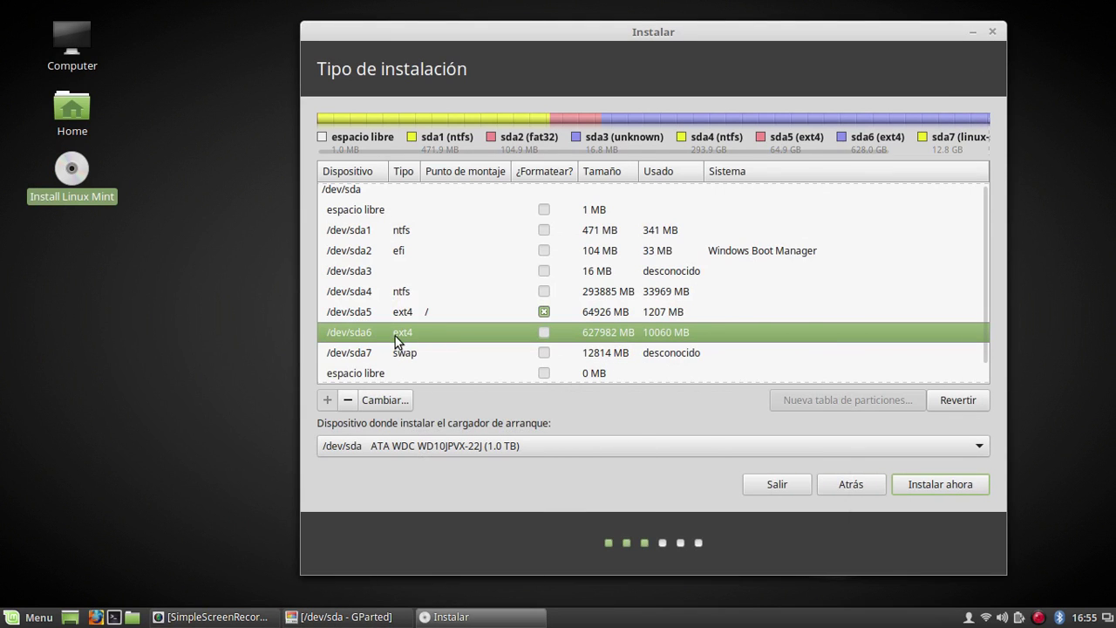
Edit /dev/sda6 as ext4 journaling with formatting, and type mount point /media/datos
{"action": "left_click", "coordinate": [393, 402]}
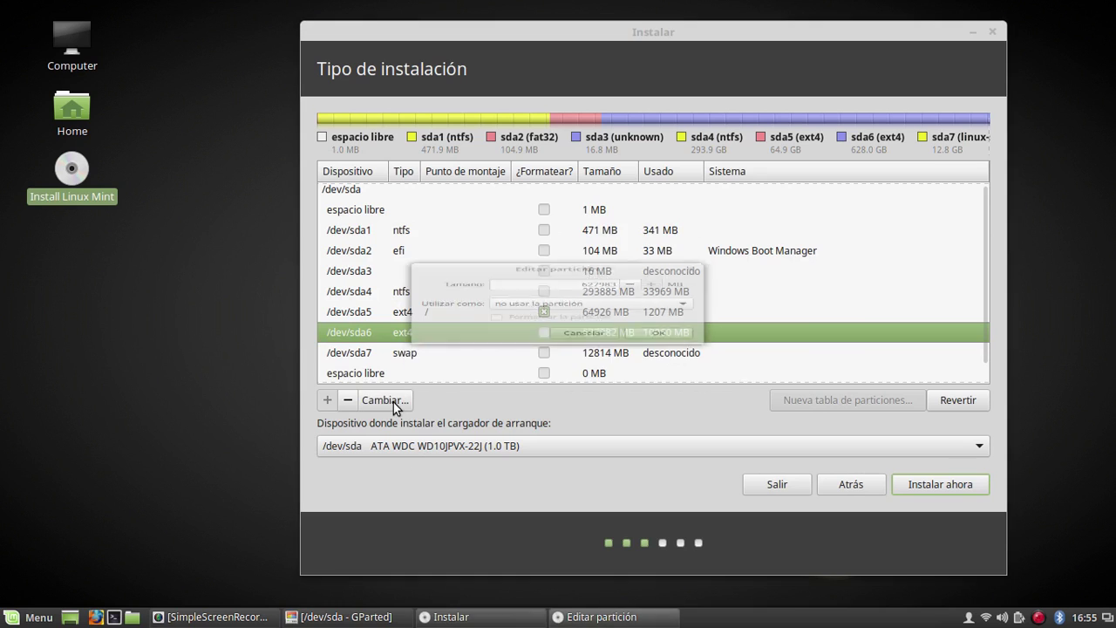
{"action": "left_click", "coordinate": [577, 309]}
{"action": "left_click", "coordinate": [627, 27]}
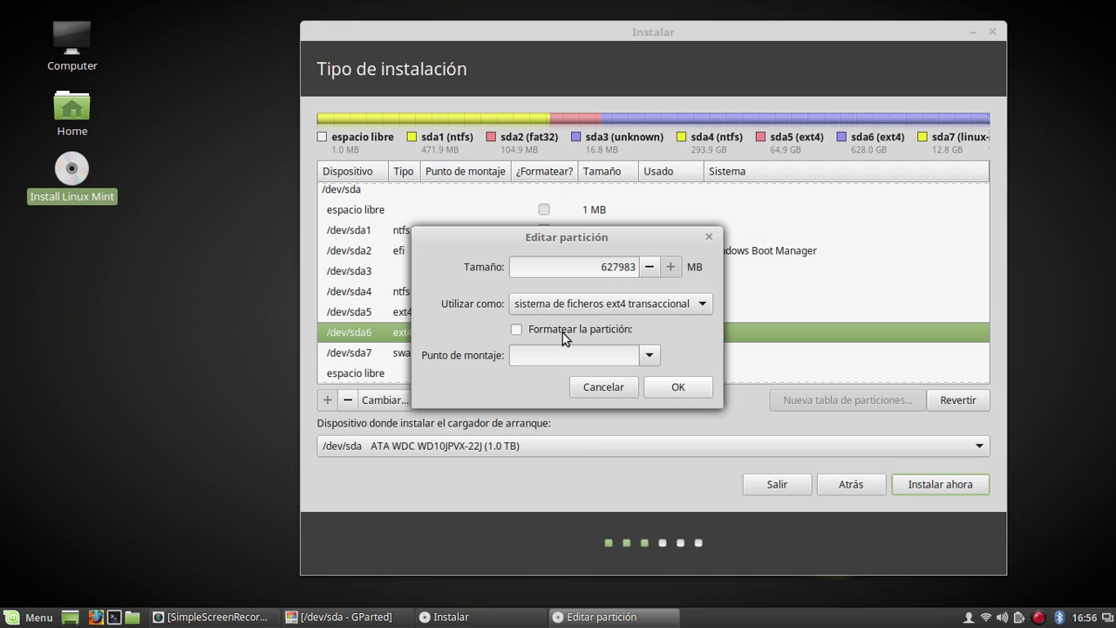
{"action": "left_click", "coordinate": [564, 329]}
{"action": "left_click", "coordinate": [654, 356]}
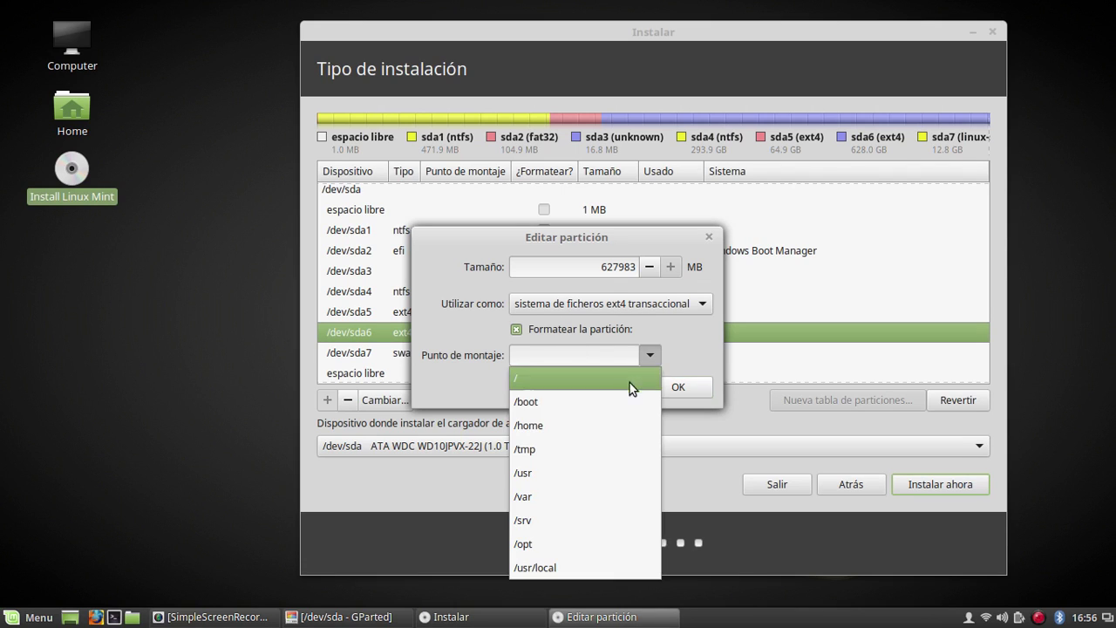
{"action": "left_click", "coordinate": [598, 421]}
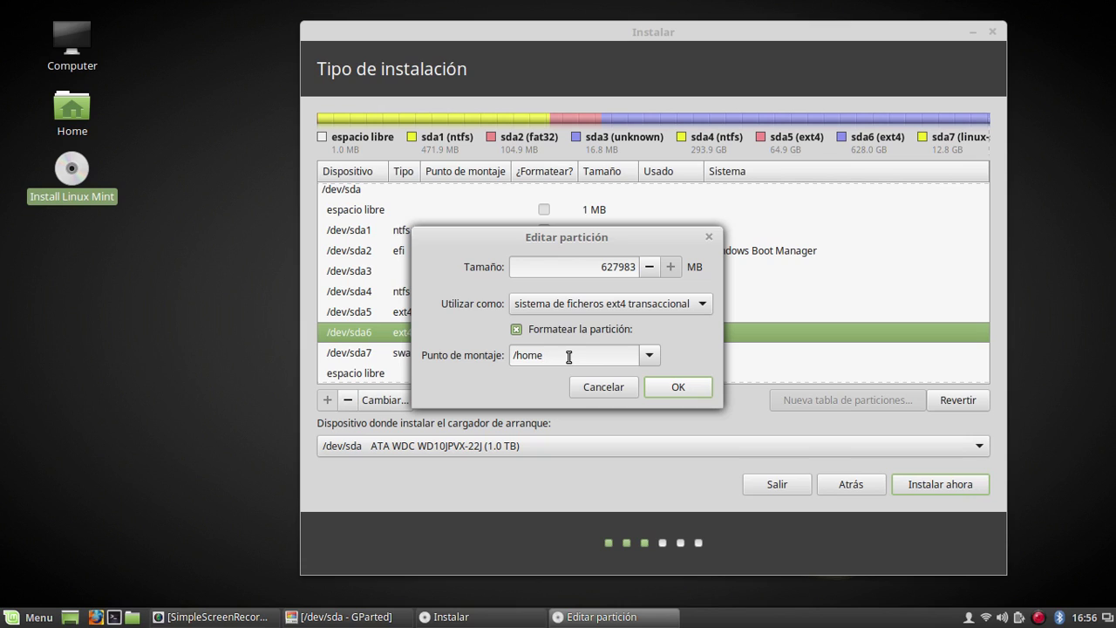
{"action": "key", "text": "BackSpace"}
{"action": "key", "text": "BackSpace"}
{"action": "key", "text": "BackSpace"}
{"action": "key", "text": "BackSpace"}
{"action": "type", "text": "media/datos"}
Confirm the /media/datos settings for /dev/sda6 and reselect it in the table
{"action": "left_click", "coordinate": [680, 386]}
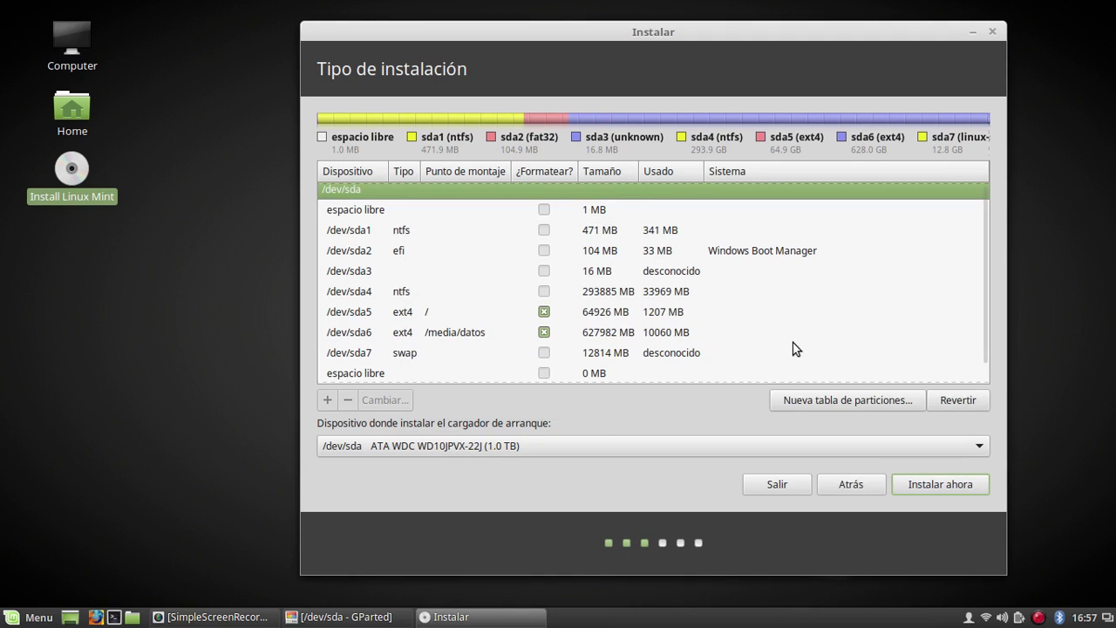
{"action": "scroll", "coordinate": [733, 323], "scroll_direction": "down", "scroll_amount": 1}
{"action": "left_click", "coordinate": [466, 314]}
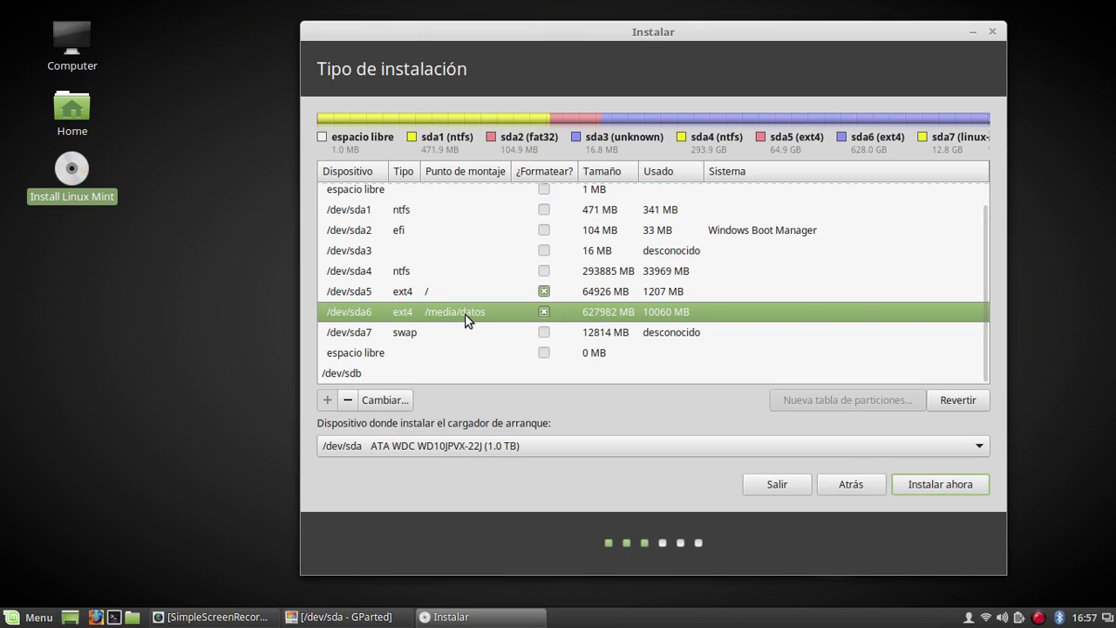
Check /dev/sda7 in GParted, then keep it as a swap area in the installer
{"action": "left_click", "coordinate": [364, 340]}
{"action": "left_click", "coordinate": [348, 616]}
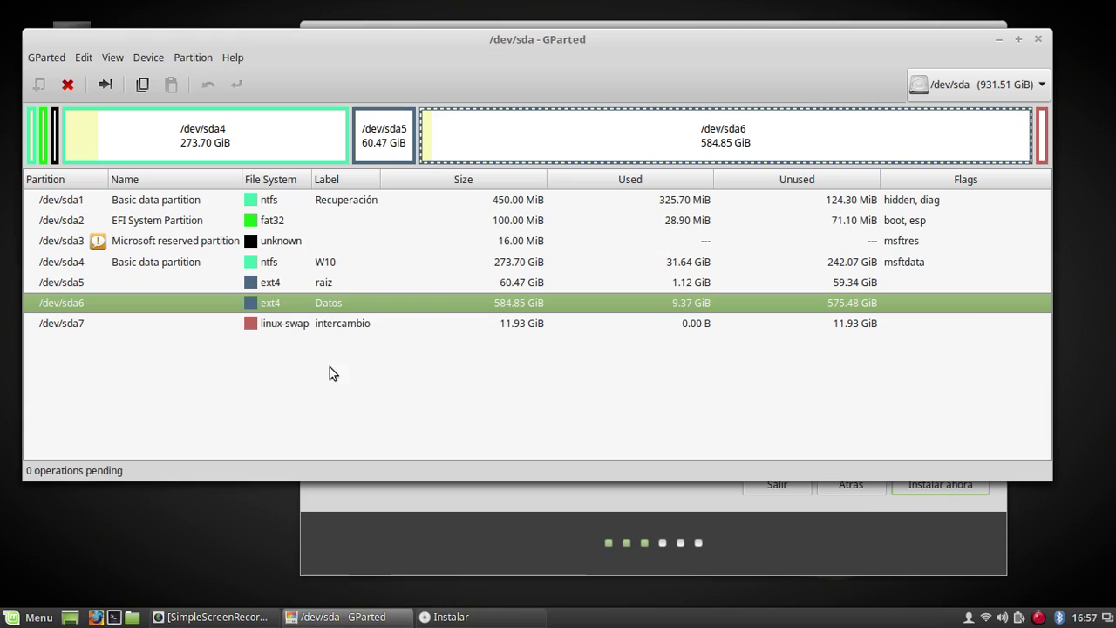
{"action": "left_click", "coordinate": [83, 329]}
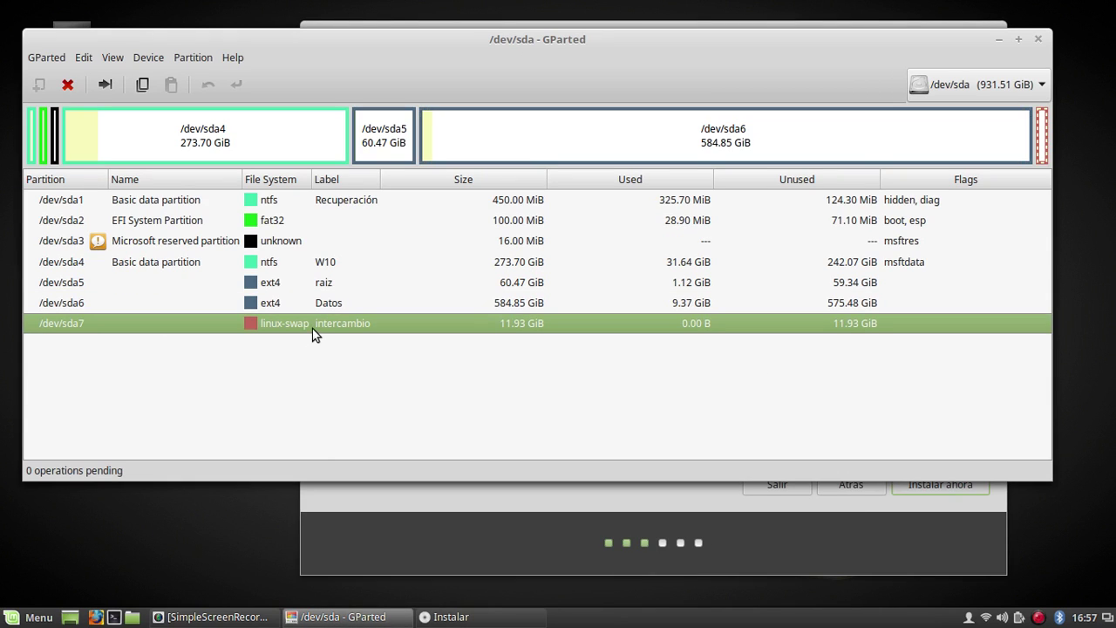
{"action": "left_click", "coordinate": [999, 39]}
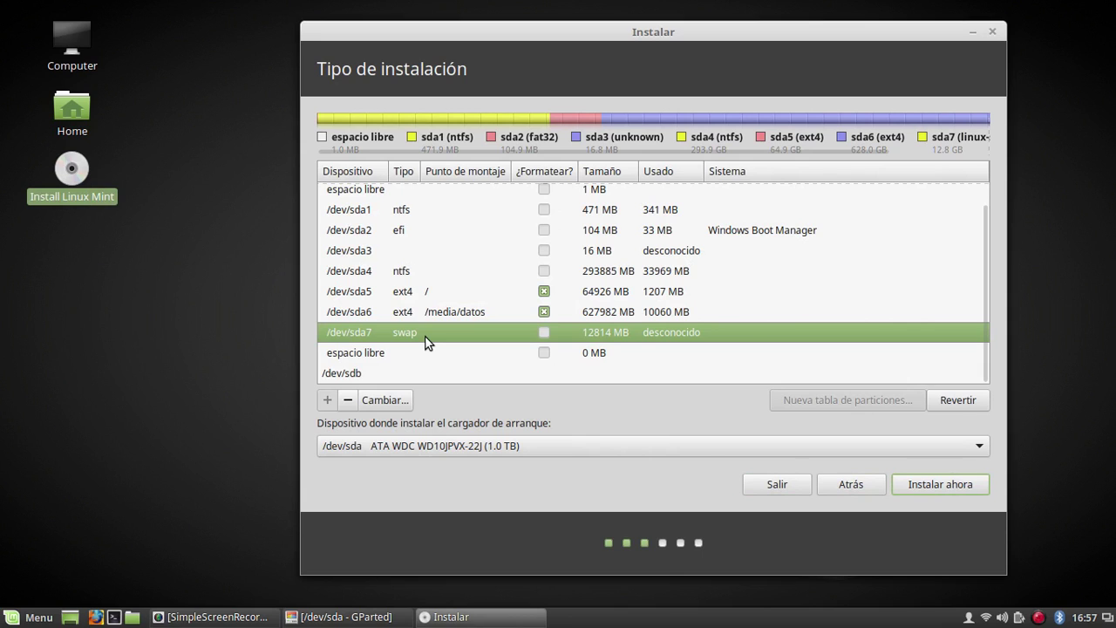
{"action": "left_click", "coordinate": [406, 402]}
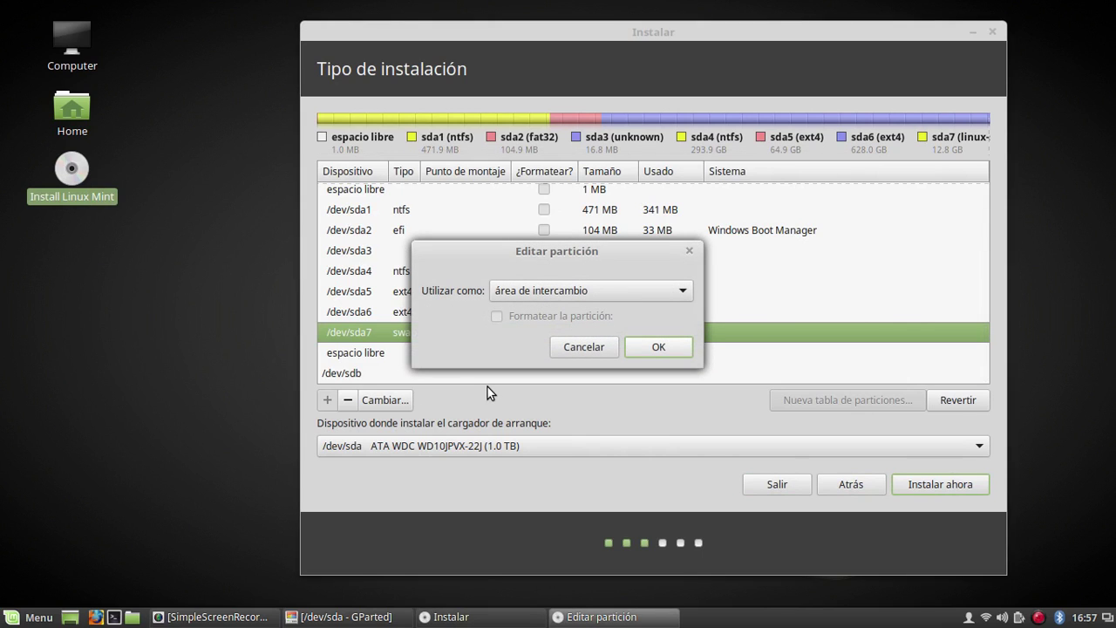
{"action": "left_click", "coordinate": [646, 352]}
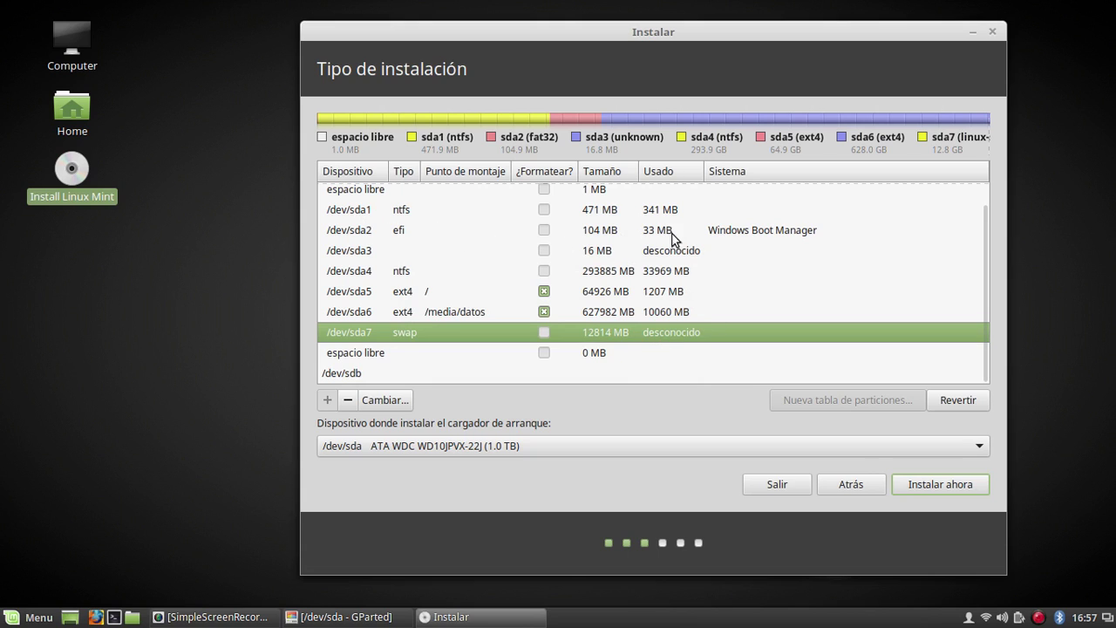
Review the sda2, sda5, sda6 and sda7 entries, then close GParted
{"action": "left_click", "coordinate": [725, 234]}
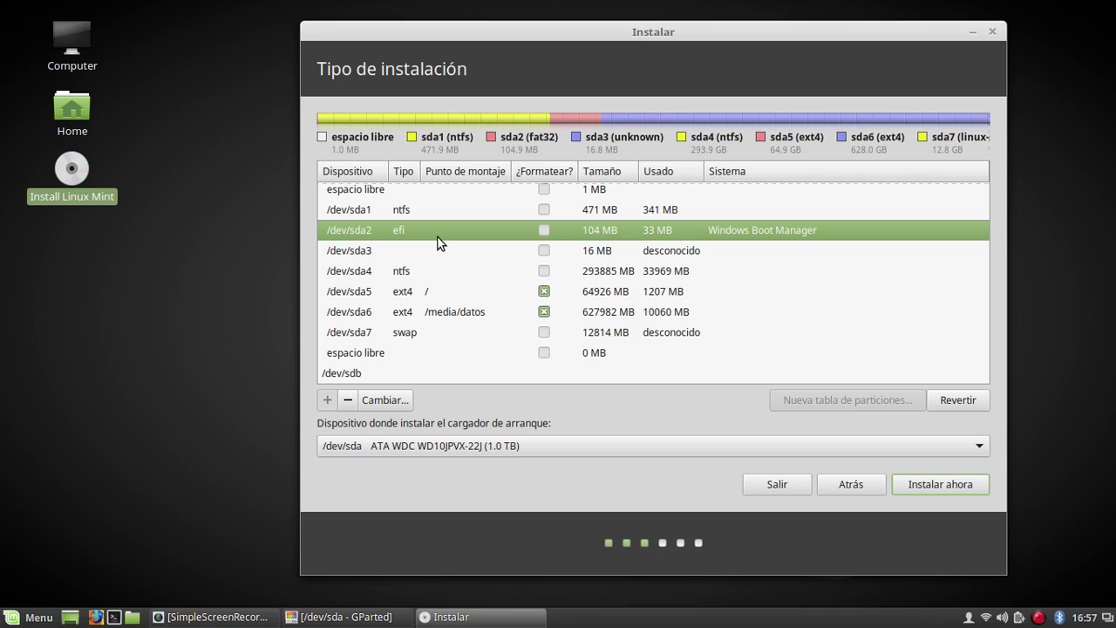
{"action": "left_click", "coordinate": [354, 294]}
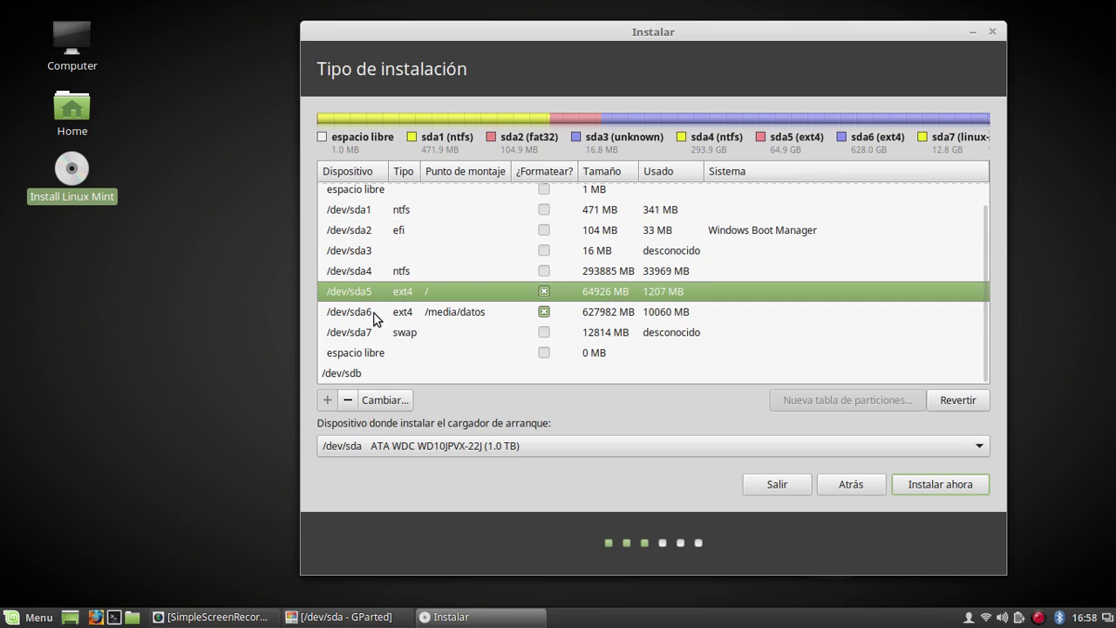
{"action": "left_click", "coordinate": [373, 317]}
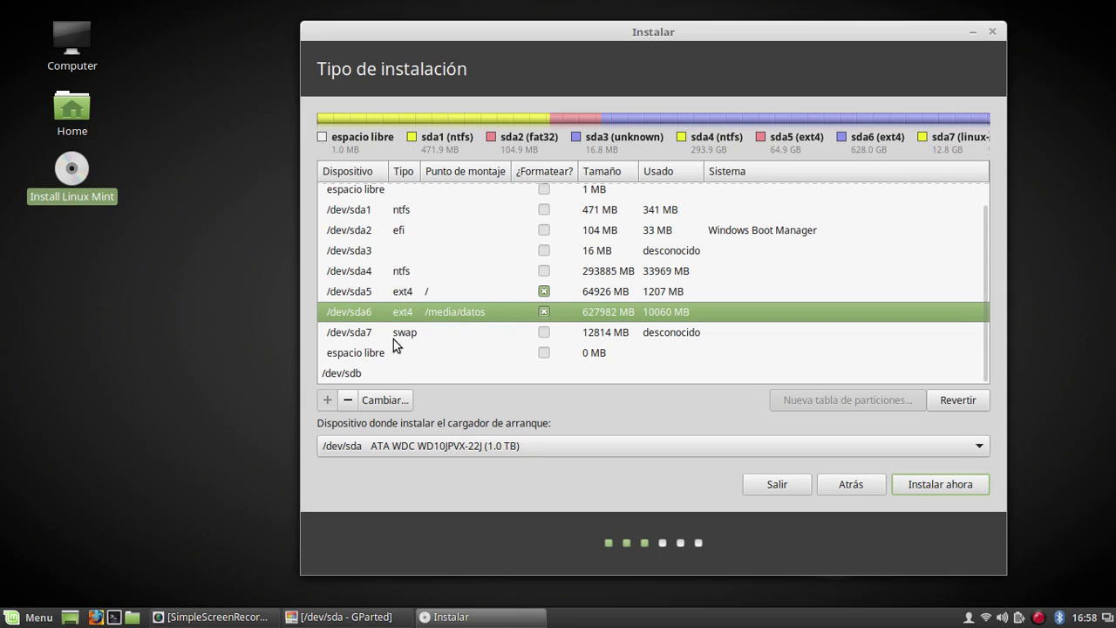
{"action": "left_click", "coordinate": [368, 334]}
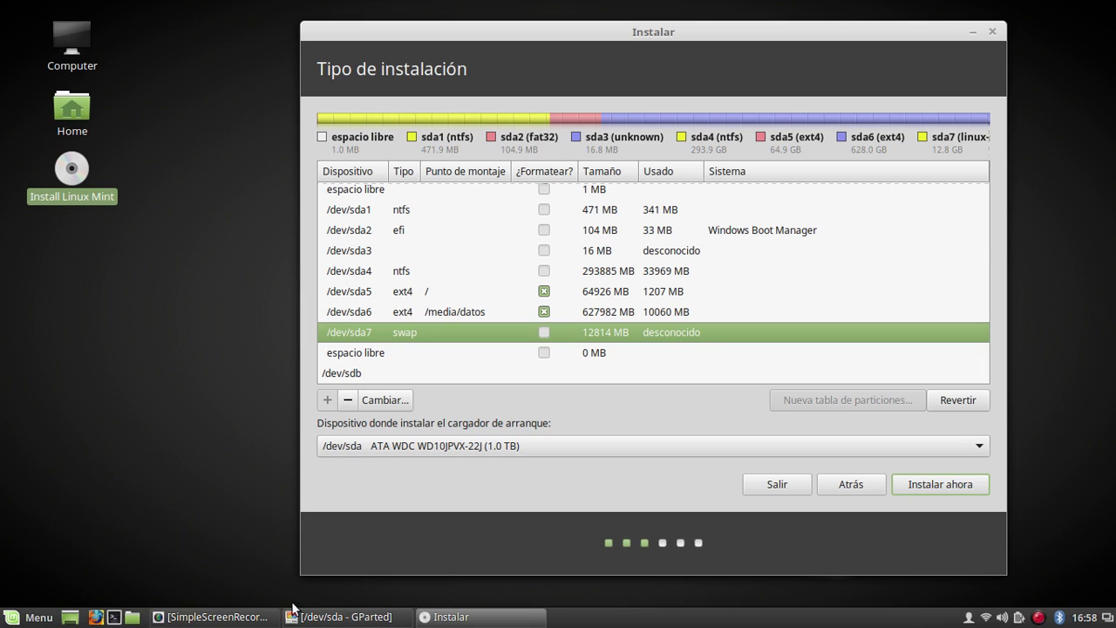
{"action": "left_click", "coordinate": [329, 621]}
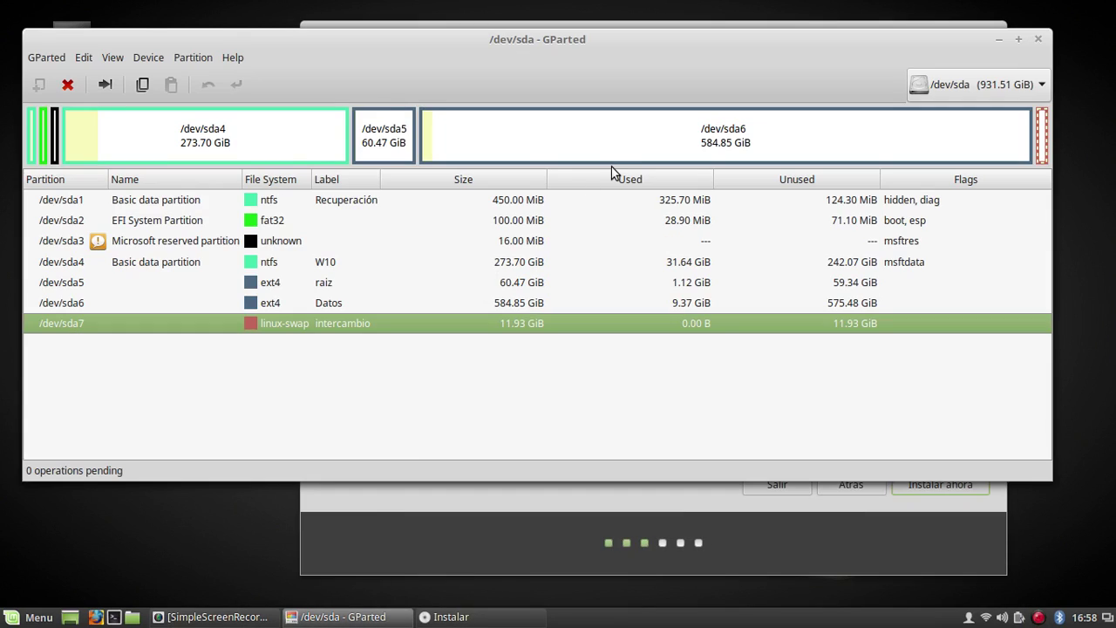
{"action": "left_click", "coordinate": [1038, 41]}
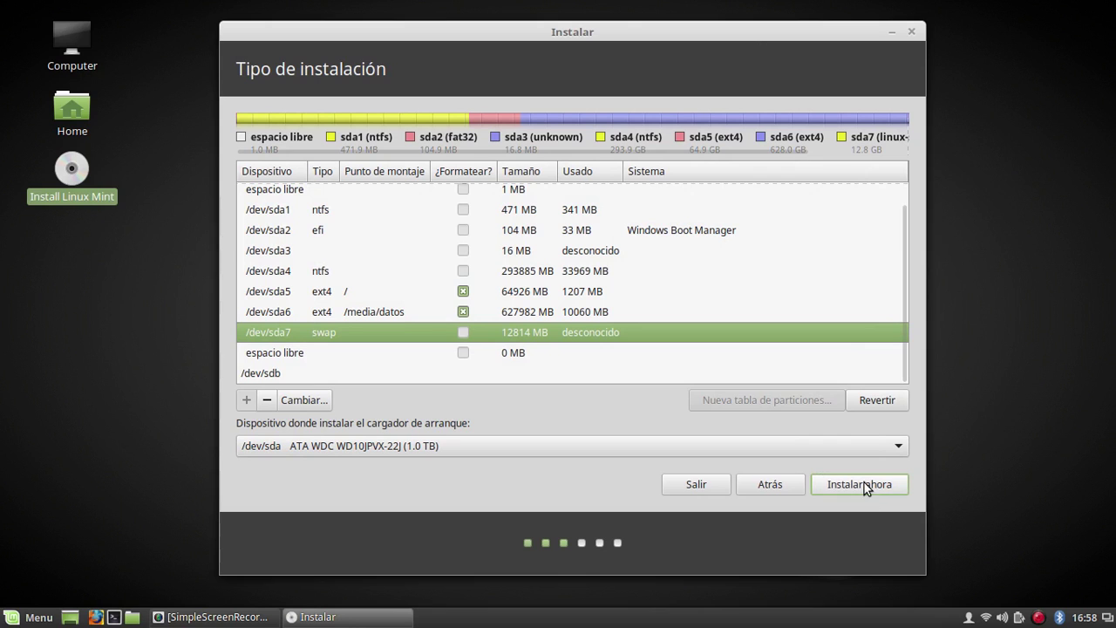
Start 'Instalar ahora', confirm writing the partition changes, and pick Madrid on the map
{"action": "left_click", "coordinate": [848, 485]}
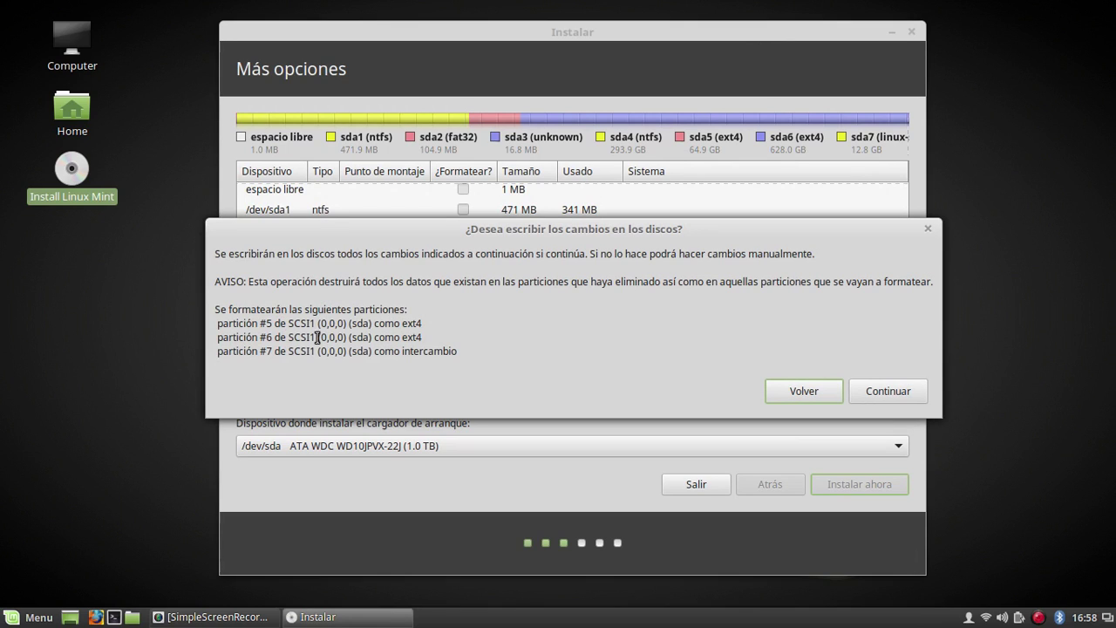
{"action": "left_click", "coordinate": [891, 395]}
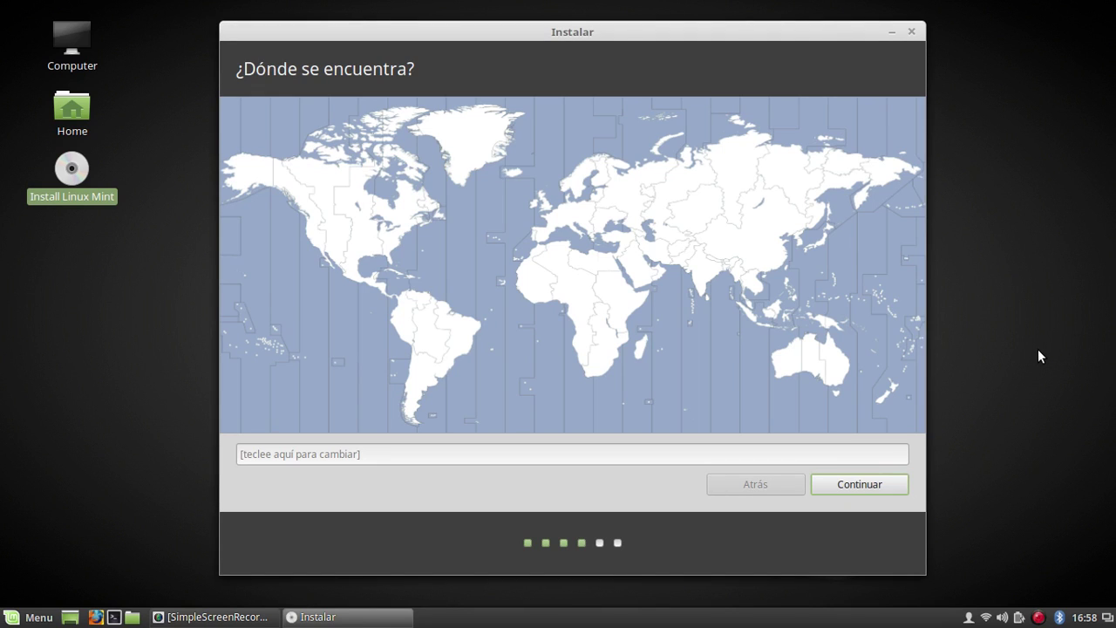
{"action": "left_click", "coordinate": [544, 236]}
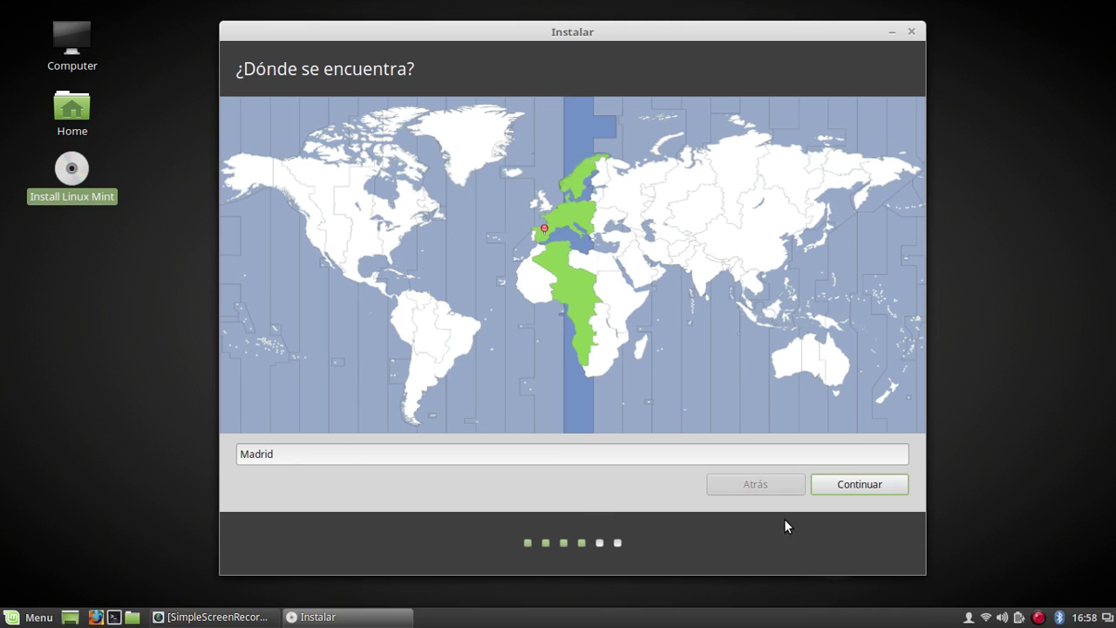
Accept Madrid and test the Español keyboard layout by typing ñ
{"action": "left_click", "coordinate": [849, 486]}
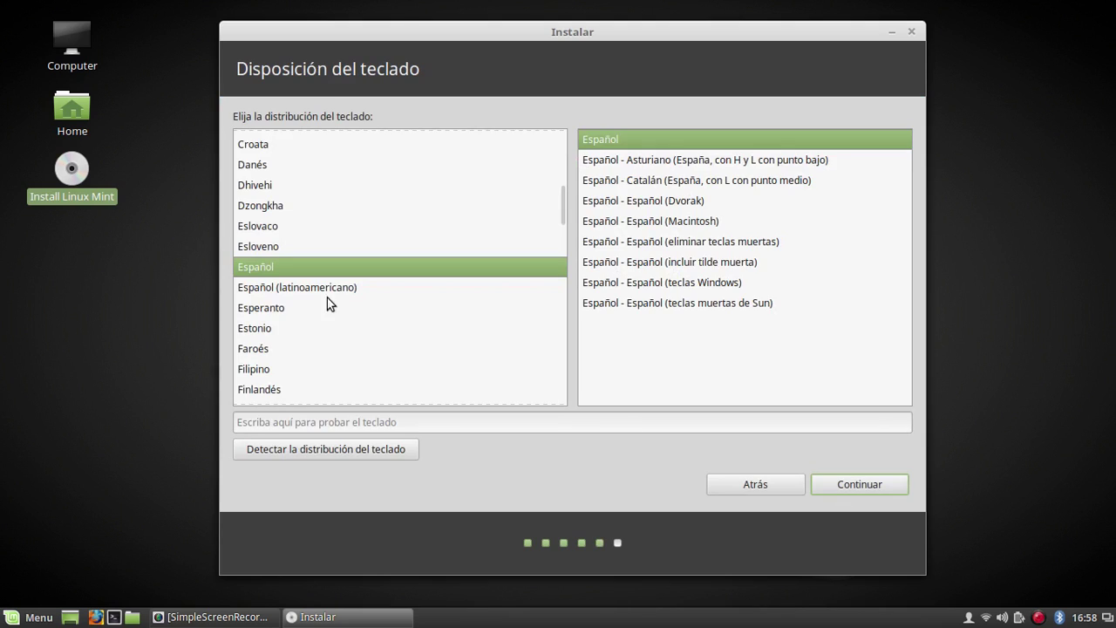
{"action": "left_click", "coordinate": [312, 424]}
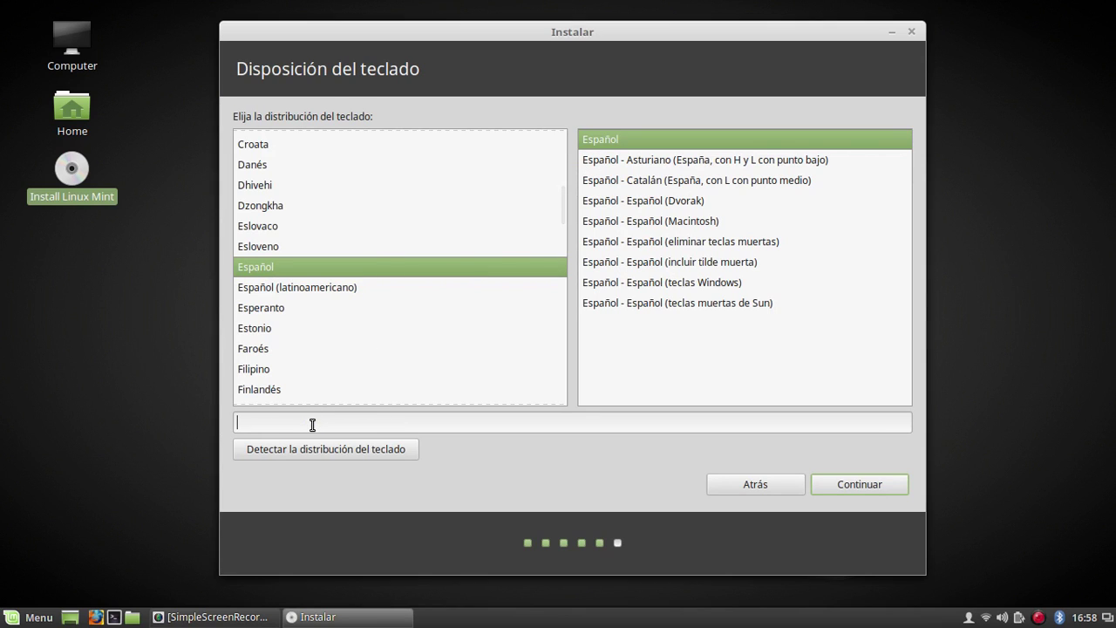
{"action": "type", "text": "ñ"}
Accept the Español layout, enter the user's name and set computer name aspire-mint
{"action": "left_click", "coordinate": [863, 484]}
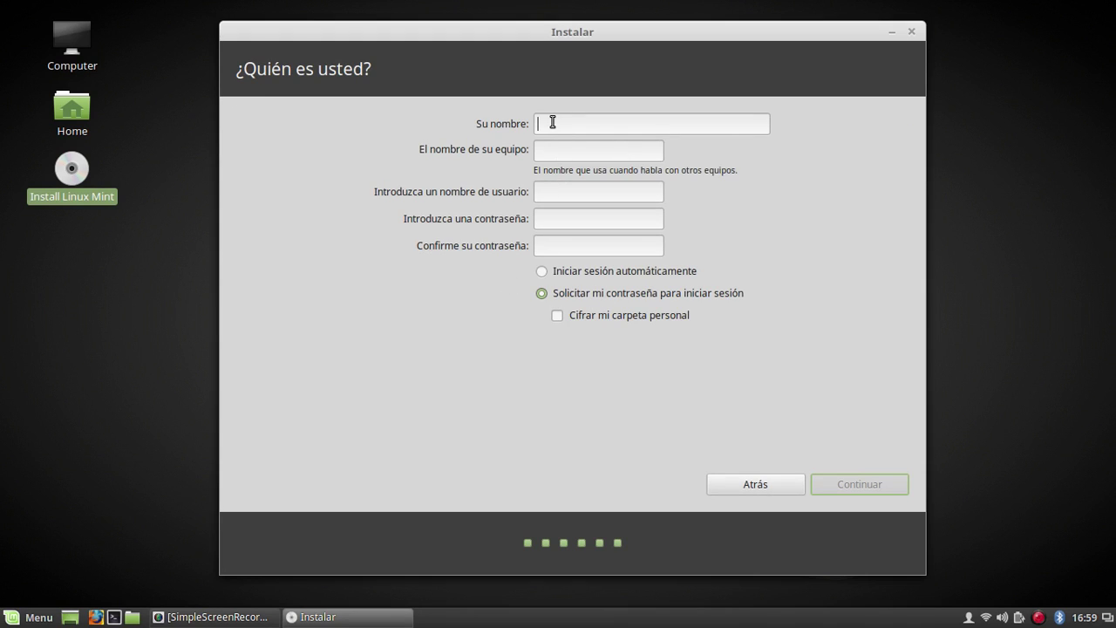
{"action": "type", "text": "y"}
{"action": "key", "text": "BackSpace"}
{"action": "type", "text": "Yoyo"}
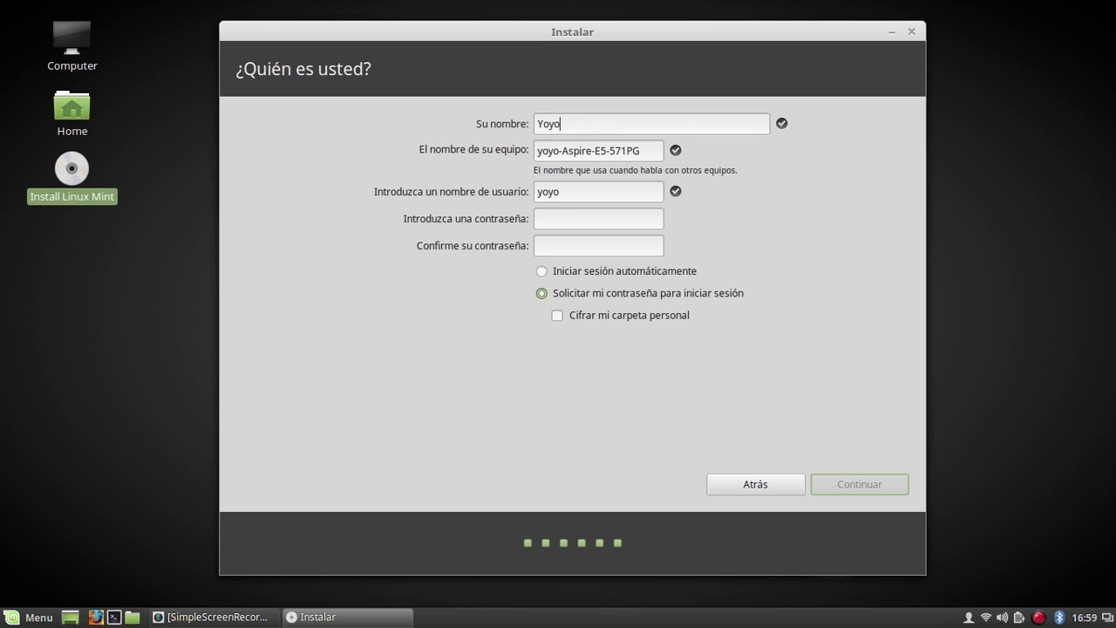
{"action": "left_click", "coordinate": [641, 151]}
{"action": "key", "text": "BackSpace"}
{"action": "key", "text": "BackSpace"}
{"action": "key", "text": "BackSpace"}
{"action": "key", "text": "BackSpace"}
{"action": "key", "text": "BackSpace"}
{"action": "key", "text": "BackSpace"}
{"action": "key", "text": "BackSpace"}
{"action": "key", "text": "BackSpace"}
{"action": "key", "text": "BackSpace"}
{"action": "key", "text": "BackSpace"}
{"action": "key", "text": "BackSpace"}
{"action": "key", "text": "BackSpace"}
{"action": "key", "text": "BackSpace"}
{"action": "key", "text": "BackSpace"}
{"action": "key", "text": "BackSpace"}
{"action": "key", "text": "BackSpace"}
{"action": "key", "text": "BackSpace"}
{"action": "key", "text": "BackSpace"}
{"action": "key", "text": "BackSpace"}
{"action": "key", "text": "BackSpace"}
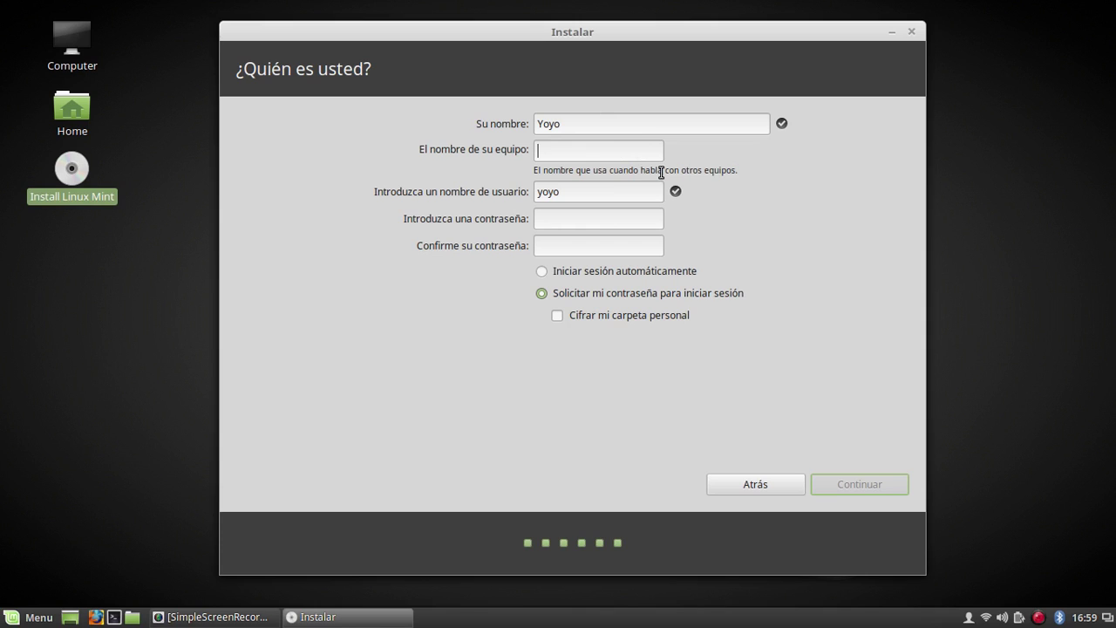
{"action": "type", "text": "aspire-"}
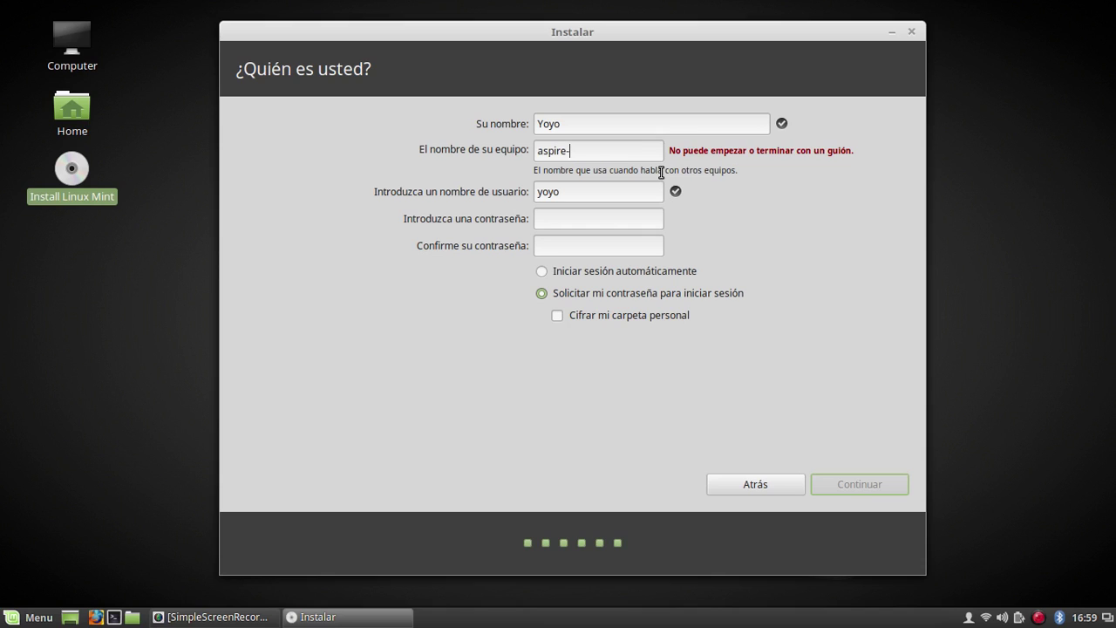
{"action": "type", "text": "mint"}
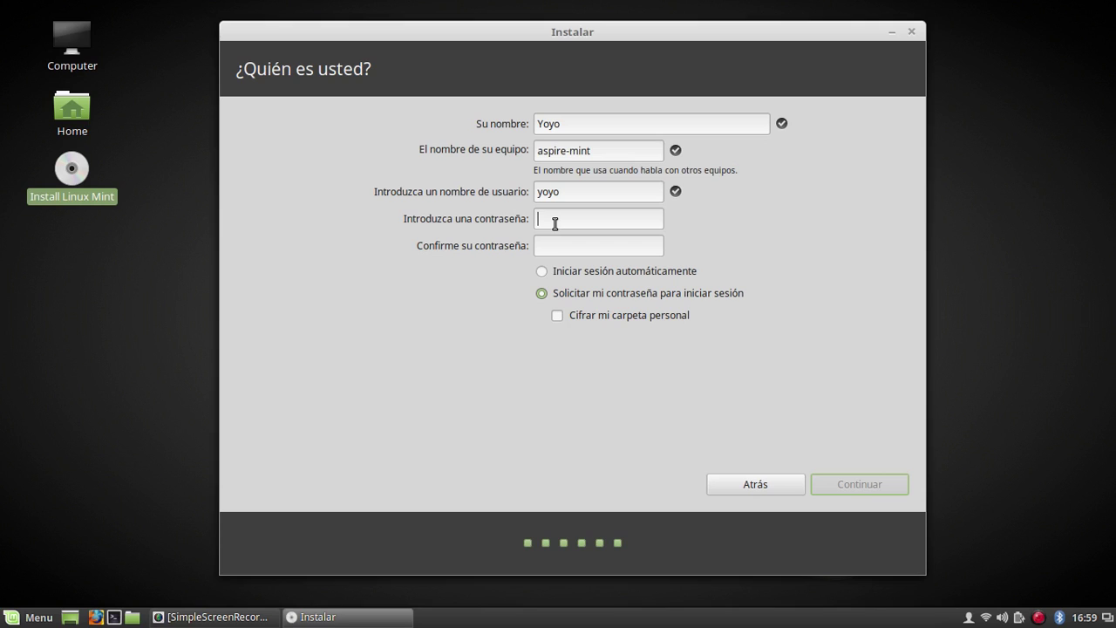
Enter and confirm the account password, then begin the installation
{"action": "key", "text": "BackSpace"}
{"action": "key", "text": "BackSpace"}
{"action": "key", "text": "BackSpace"}
{"action": "left_click", "coordinate": [559, 245]}
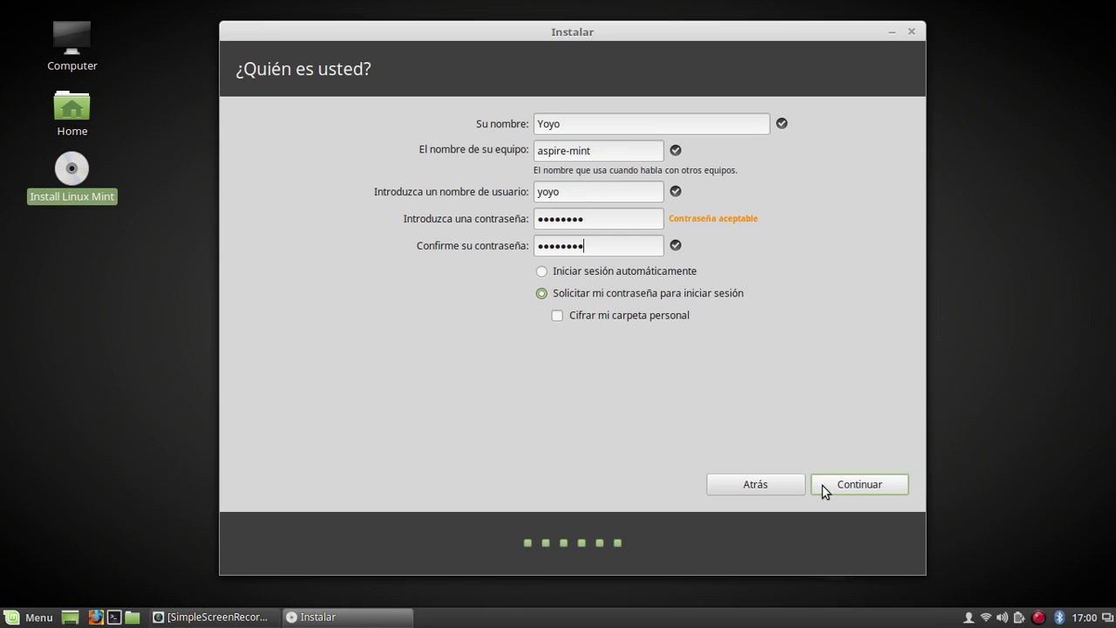
{"action": "left_click", "coordinate": [848, 485]}
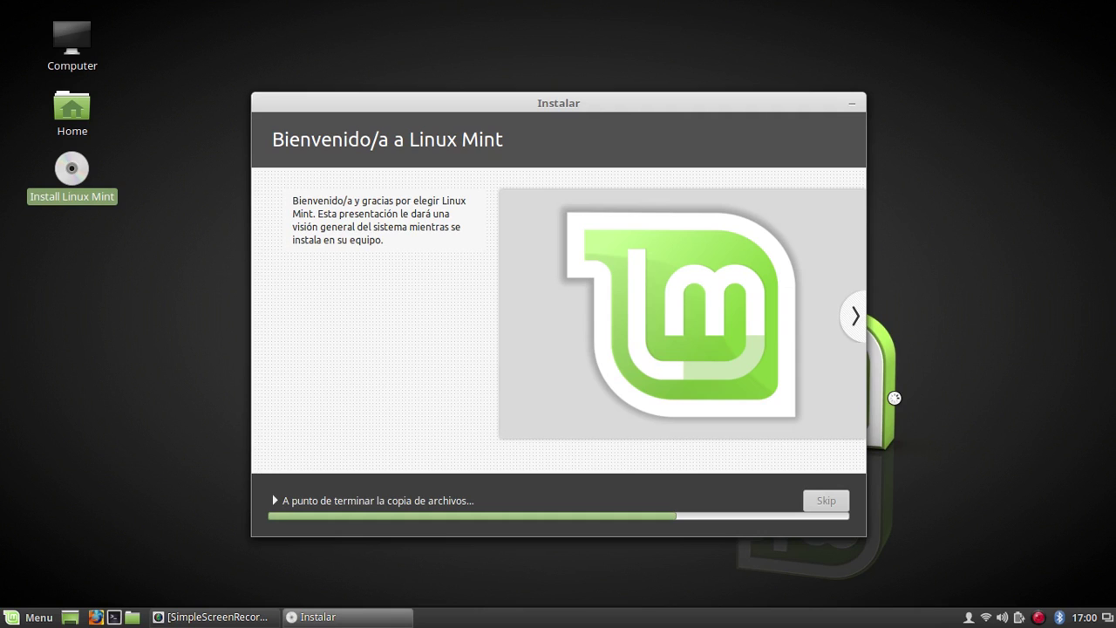
Shift the Instalar window up and to the right, then raise SimpleScreenRecorder in front
{"action": "left_click_drag", "start_coordinate": [530, 101], "coordinate": [612, 59]}
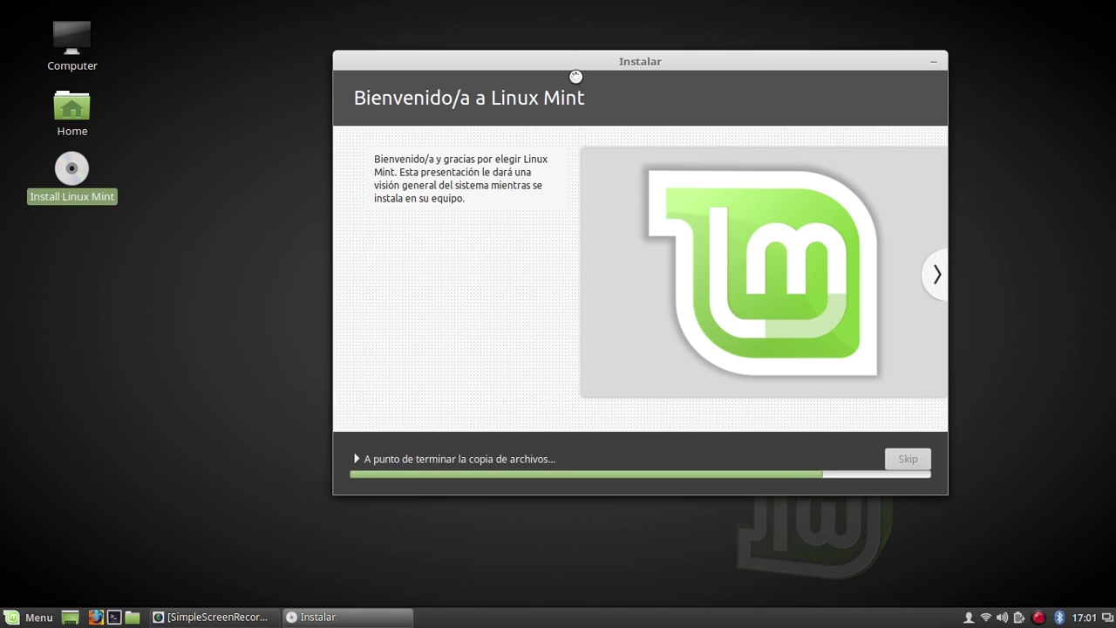
{"action": "left_click_drag", "start_coordinate": [592, 63], "coordinate": [677, 58]}
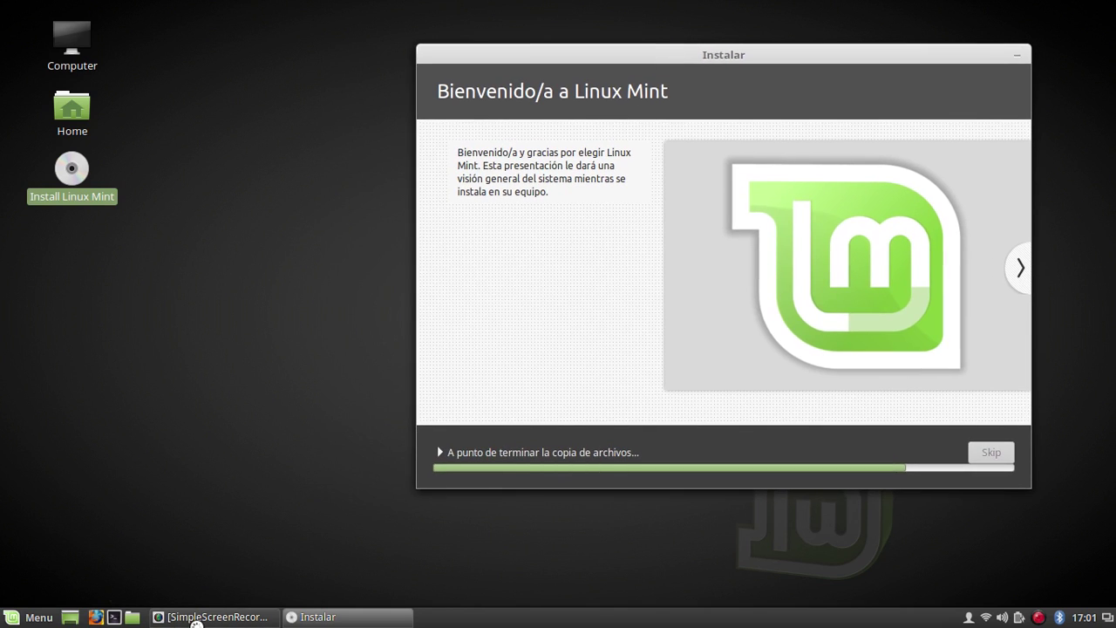
{"action": "left_click", "coordinate": [199, 620]}
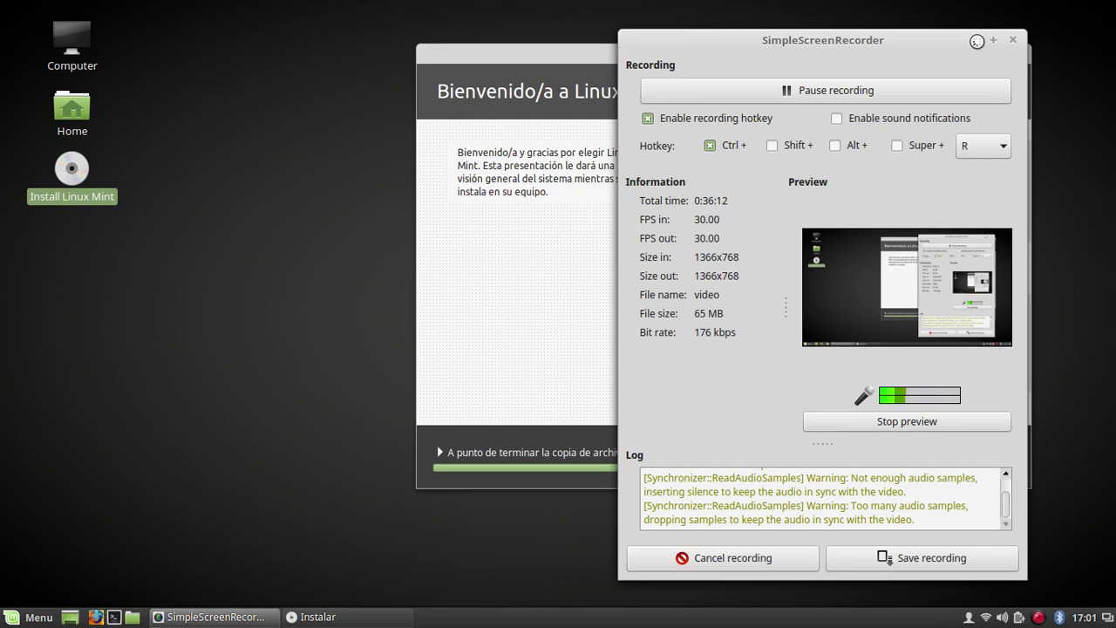
Minimise SimpleScreenRecorder and move the Instalar window back left toward the centre
{"action": "left_click", "coordinate": [977, 41]}
{"action": "left_click_drag", "start_coordinate": [760, 55], "coordinate": [613, 53]}
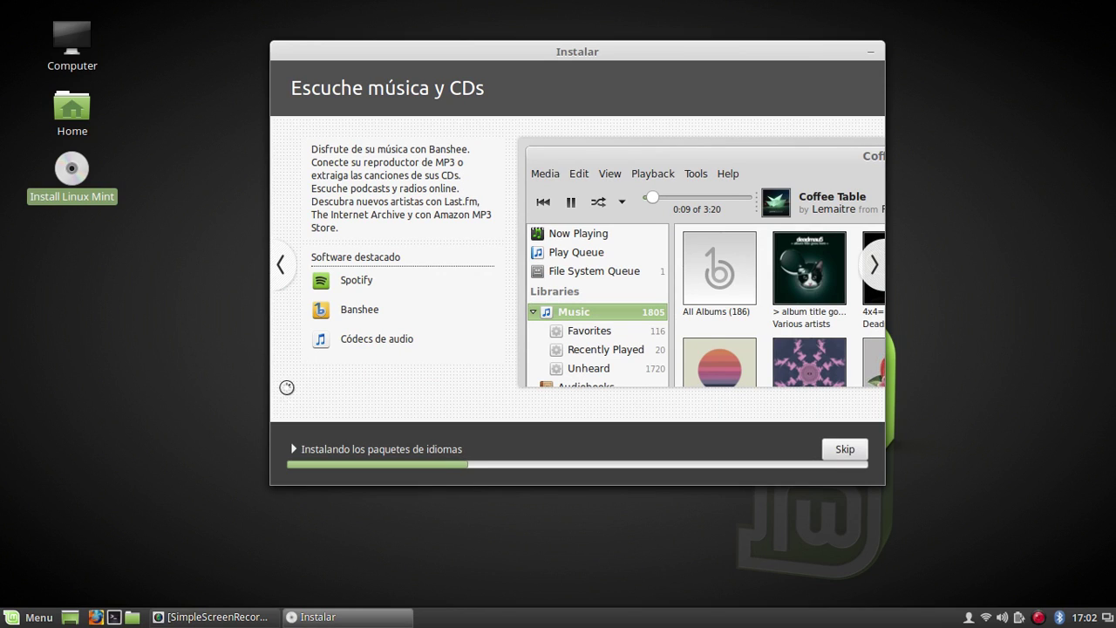
Nudge the Instalar window slightly right while language packs begin downloading
{"action": "left_click_drag", "start_coordinate": [632, 61], "coordinate": [734, 64]}
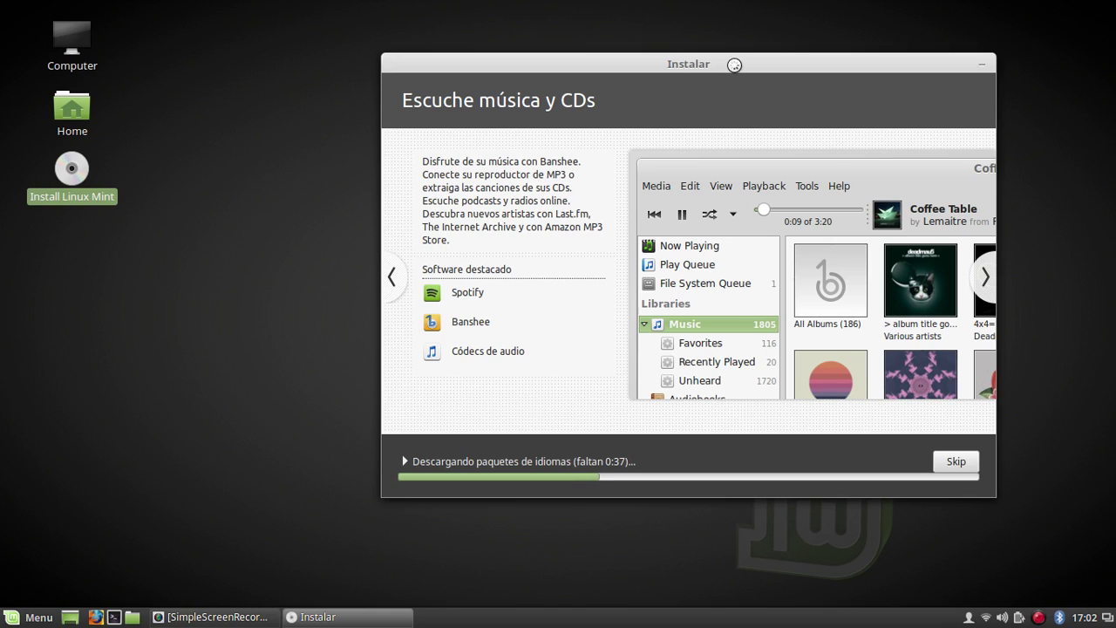
Place SimpleScreenRecorder on the left and raise the Instalar window beside it
{"action": "left_click", "coordinate": [196, 619]}
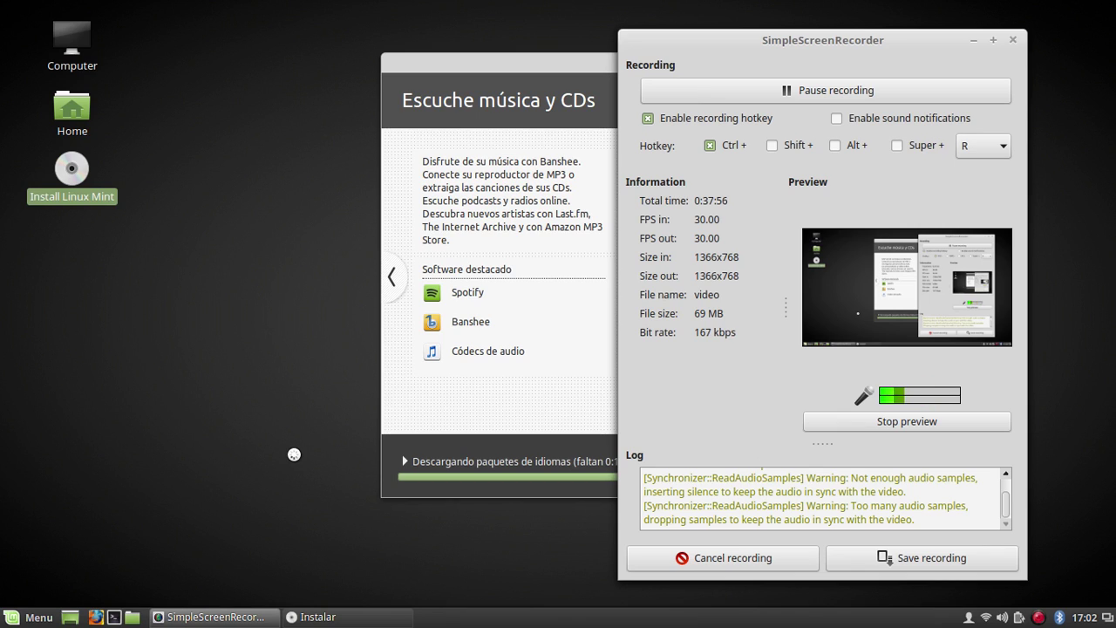
{"action": "left_click_drag", "start_coordinate": [869, 40], "coordinate": [284, 37]}
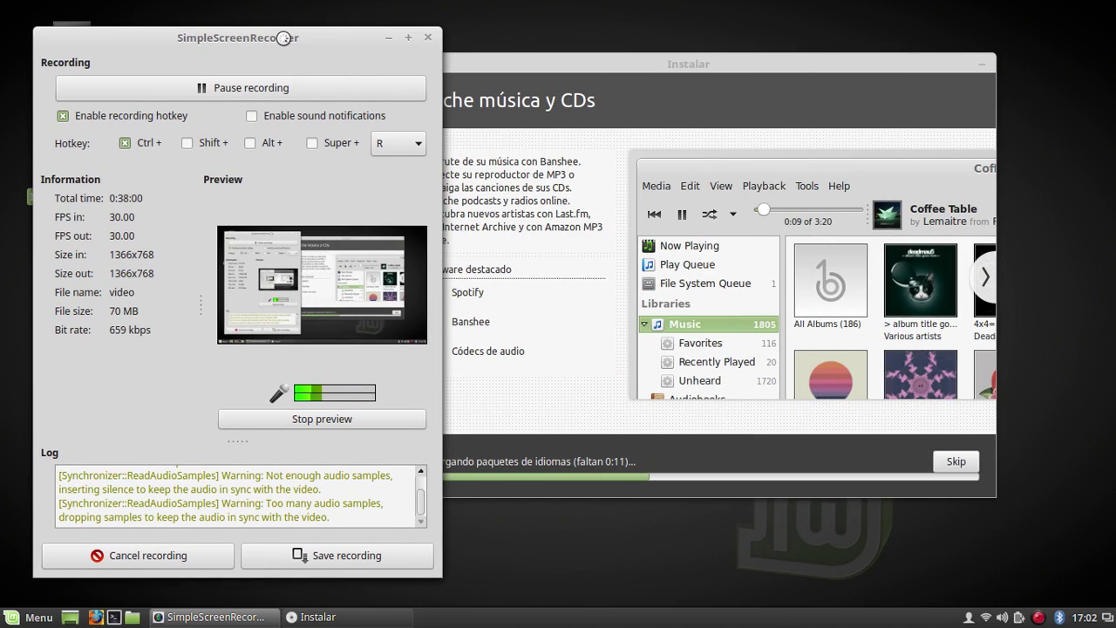
{"action": "left_click_drag", "start_coordinate": [592, 70], "coordinate": [680, 91]}
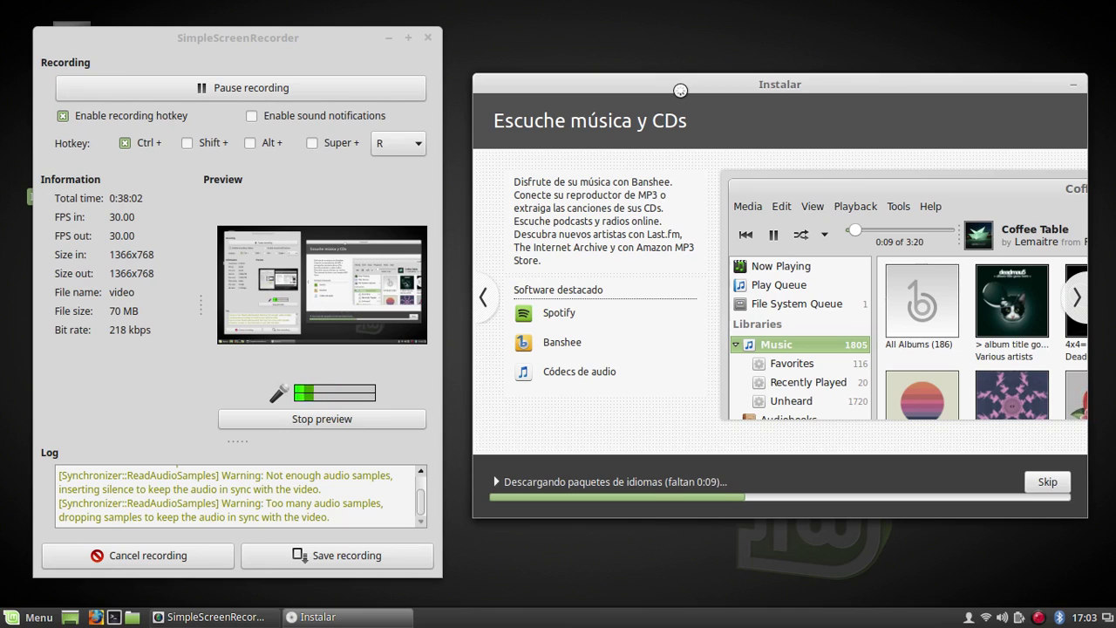